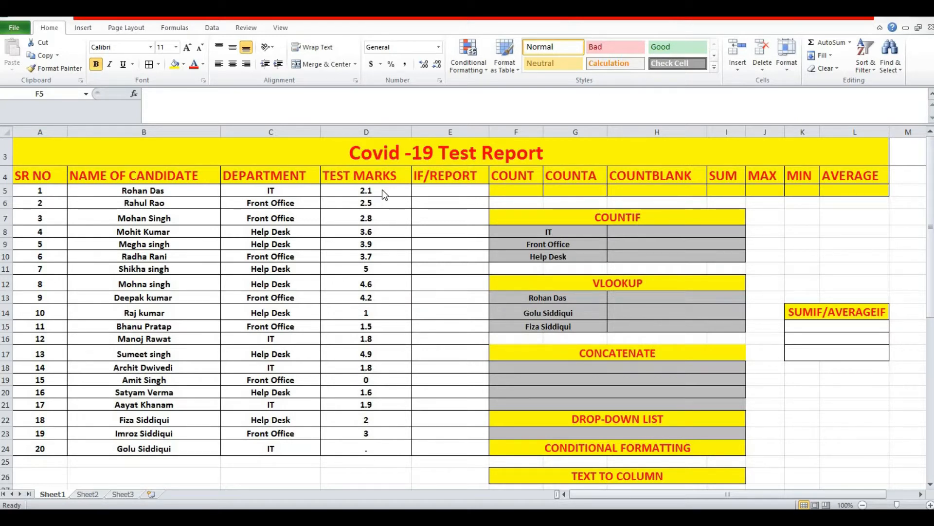
Enter a COUNT formula in F5 that counts the numeric test marks in D5:D24.
{"action": "left_click", "coordinate": [516, 188]}
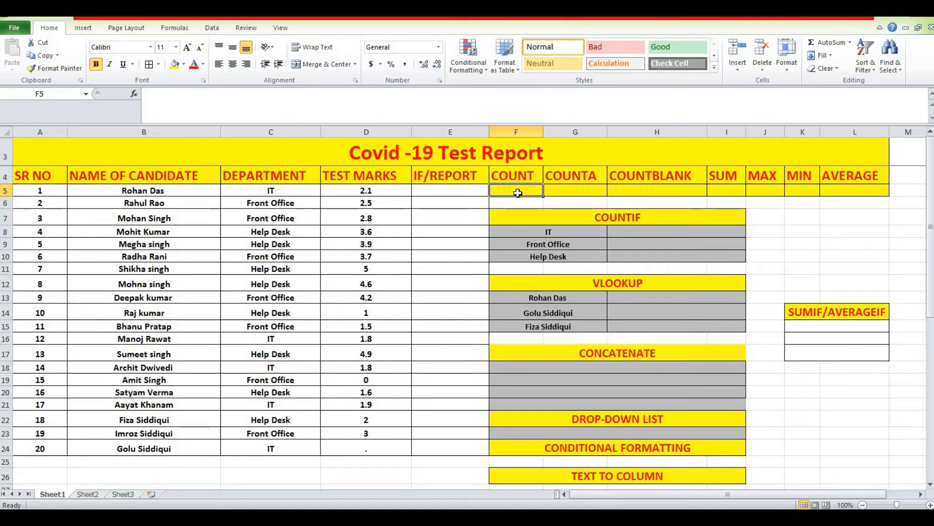
{"action": "type", "text": "="}
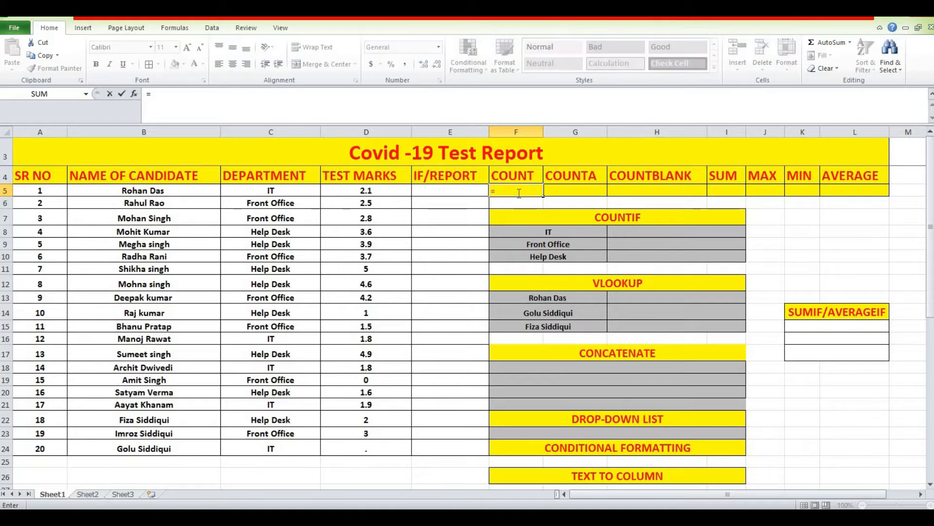
{"action": "type", "text": "count"}
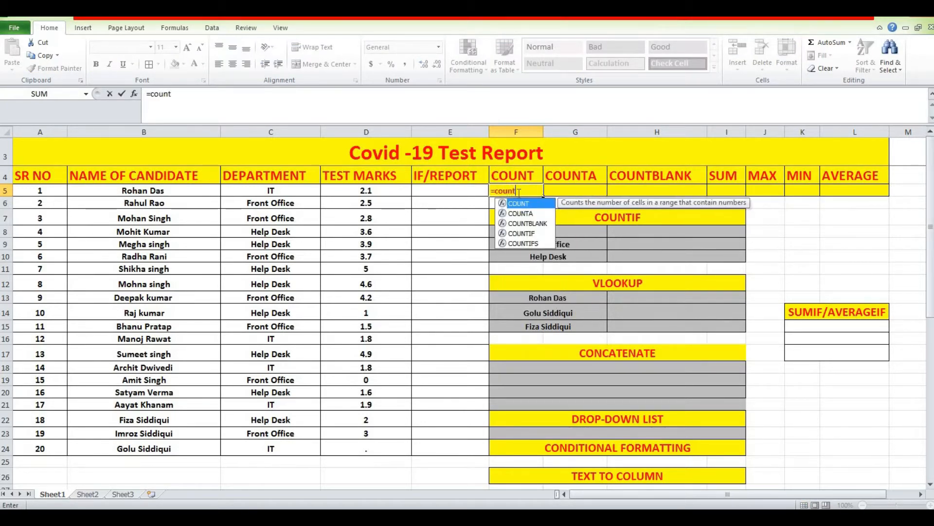
{"action": "type", "text": "("}
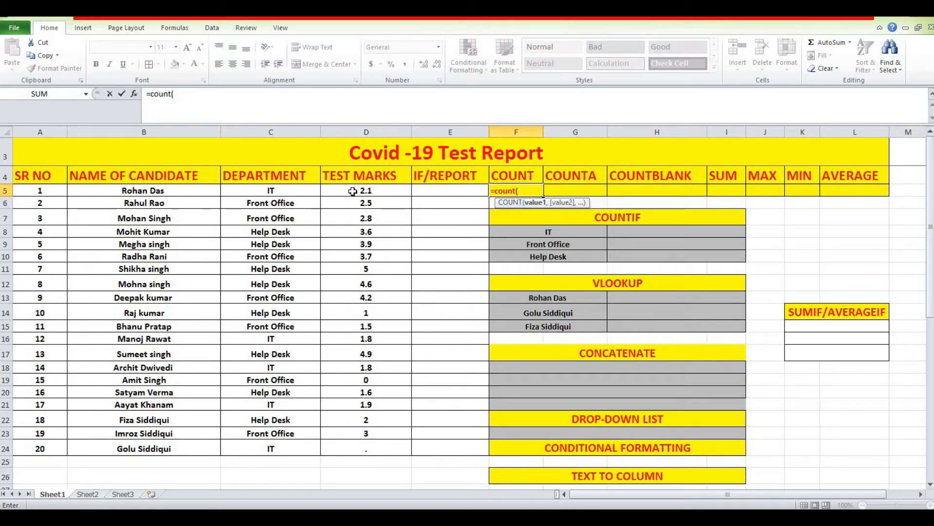
{"action": "left_click_drag", "start_coordinate": [353, 192], "coordinate": [366, 218]}
{"action": "left_click_drag", "start_coordinate": [361, 283], "coordinate": [382, 450]}
{"action": "type", "text": ")"}
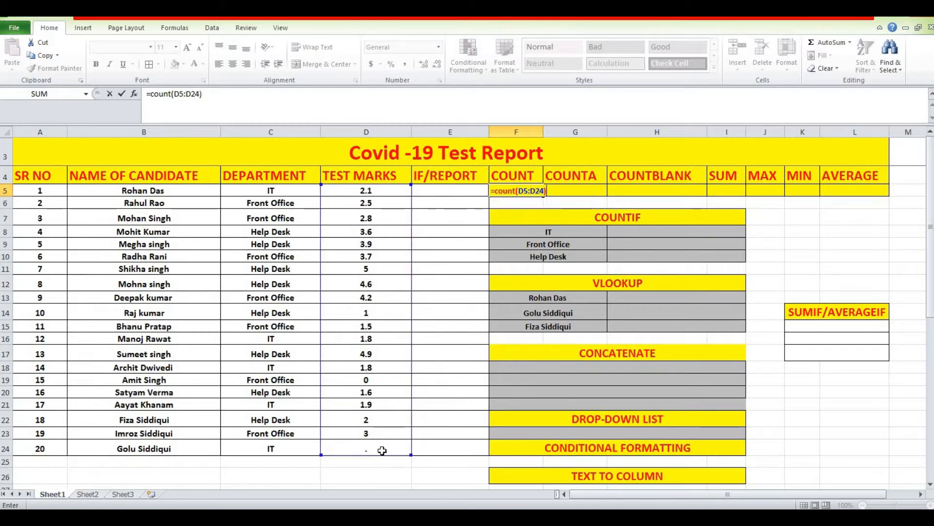
{"action": "key", "text": "Return"}
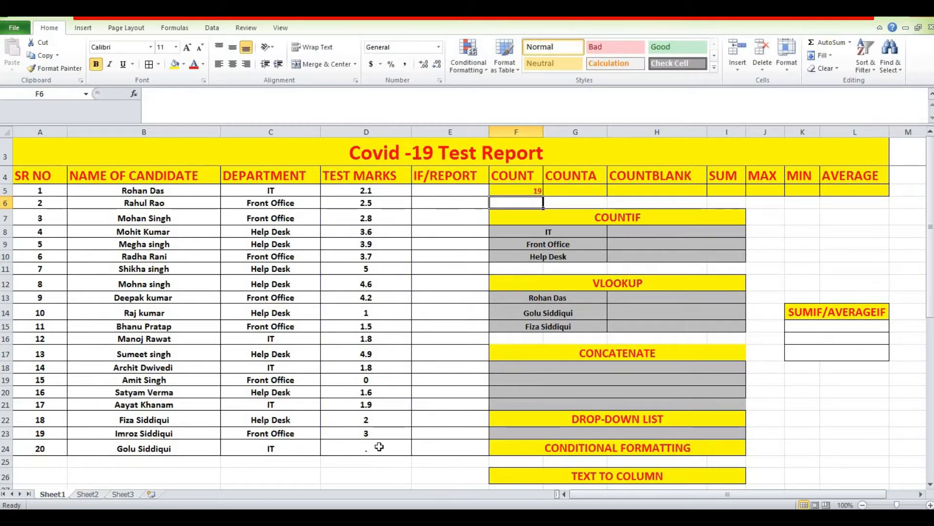
{"action": "left_click", "coordinate": [519, 189]}
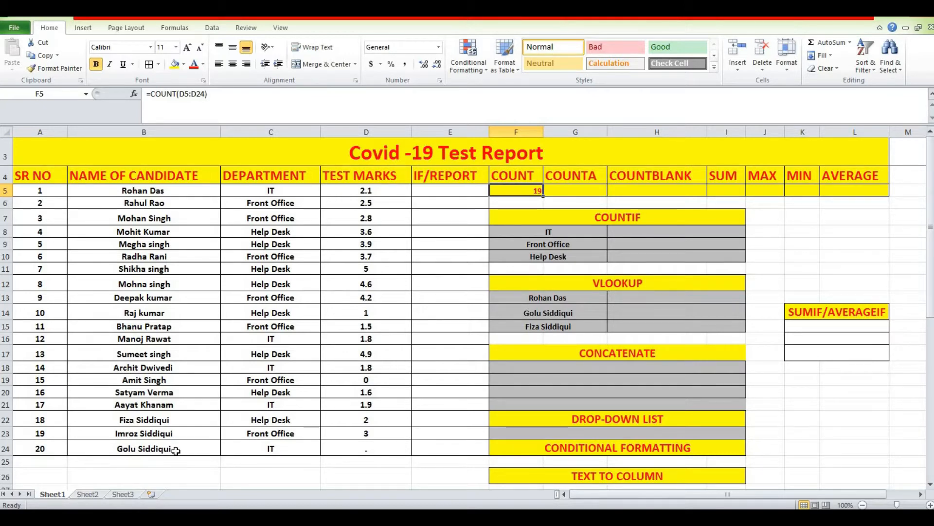
Replace the last candidate's test mark in D24 with 0 and check the COUNT result in F5.
{"action": "left_click", "coordinate": [376, 448]}
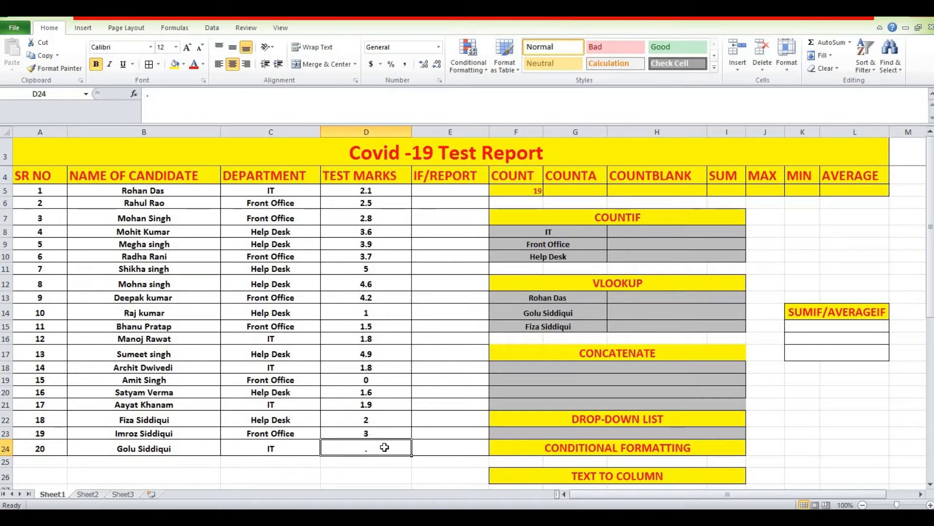
{"action": "key", "text": "Delete"}
{"action": "type", "text": "0"}
{"action": "left_click", "coordinate": [444, 412]}
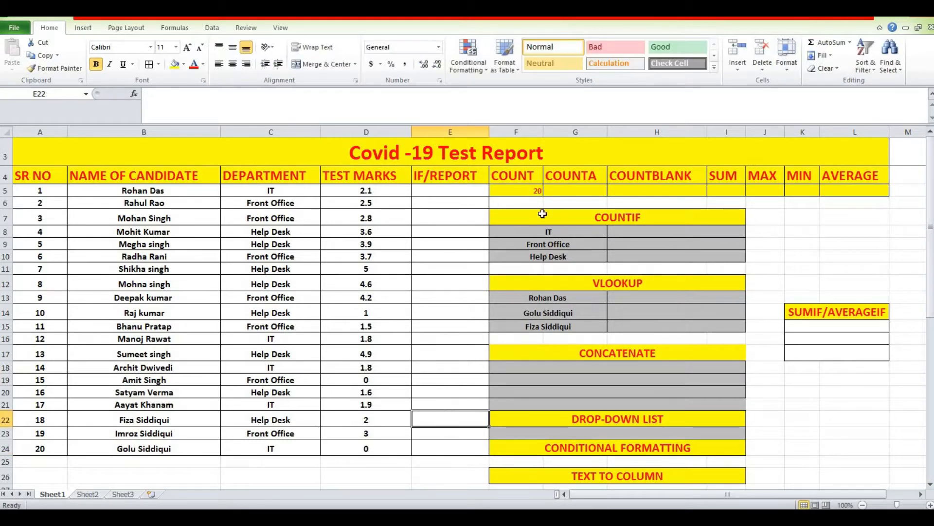
{"action": "left_click", "coordinate": [532, 190]}
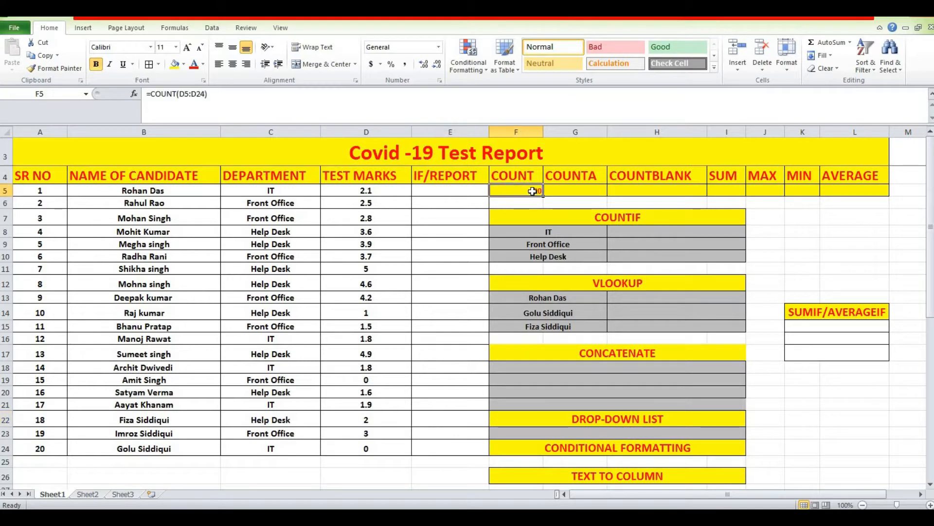
Enter a COUNTA formula in G5 that counts the non-empty test marks in D5:D24.
{"action": "left_click", "coordinate": [570, 190]}
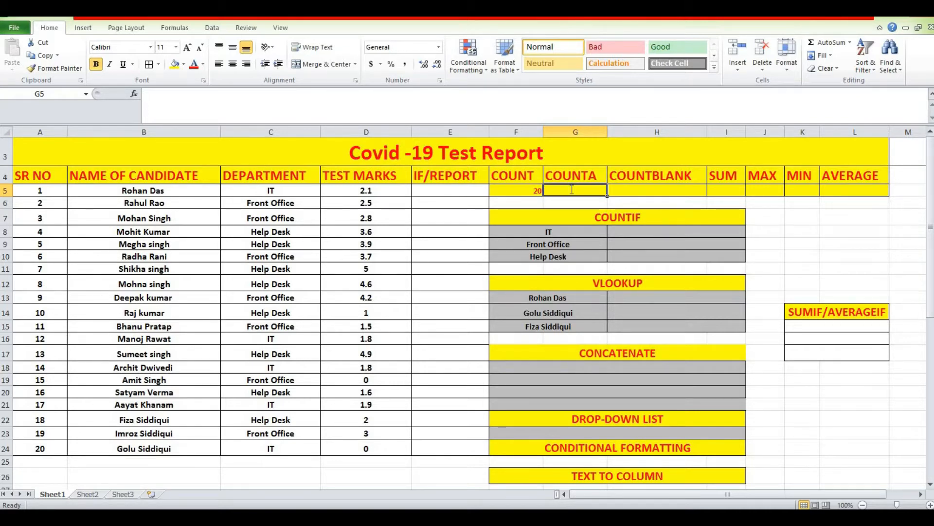
{"action": "type", "text": "=count"}
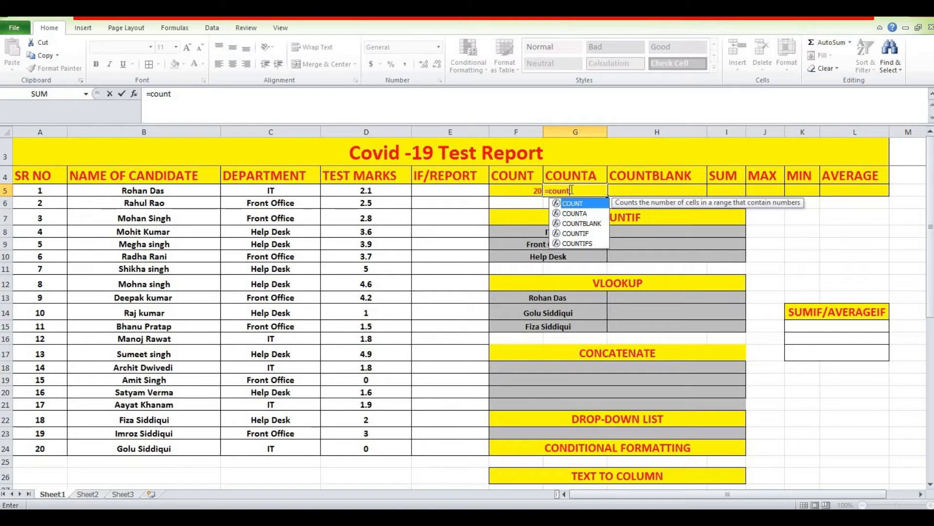
{"action": "type", "text": "a("}
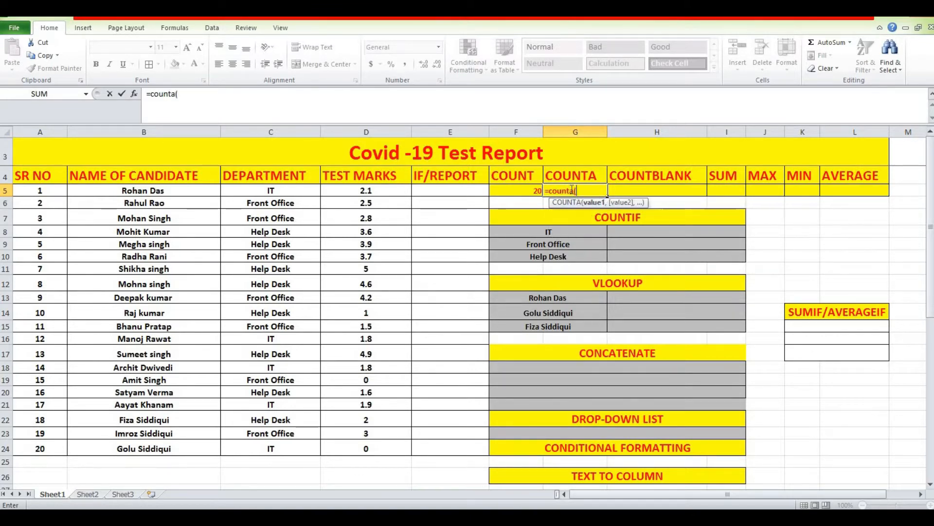
{"action": "left_click_drag", "start_coordinate": [378, 195], "coordinate": [369, 449]}
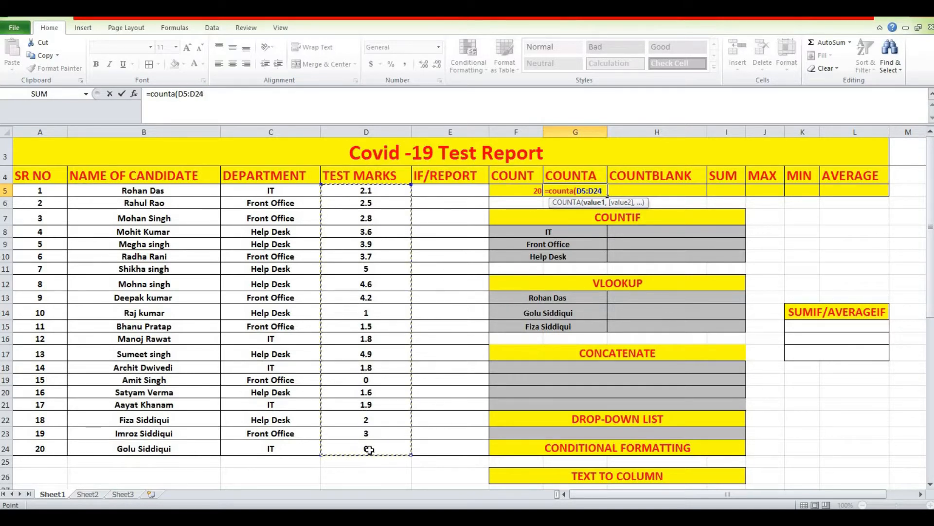
{"action": "type", "text": ")"}
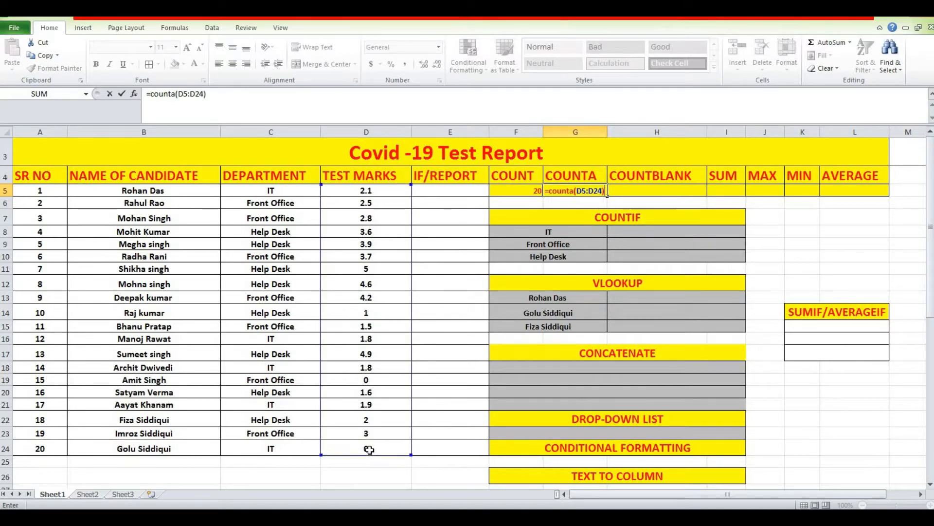
{"action": "key", "text": "Return"}
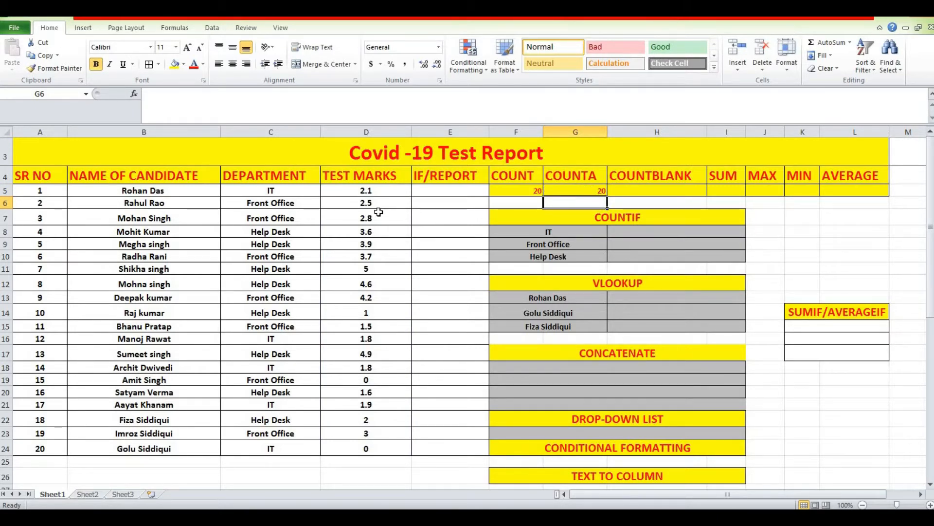
Clear the test mark in D24 and compare the COUNT and COUNTA results in row 5.
{"action": "left_click", "coordinate": [373, 453]}
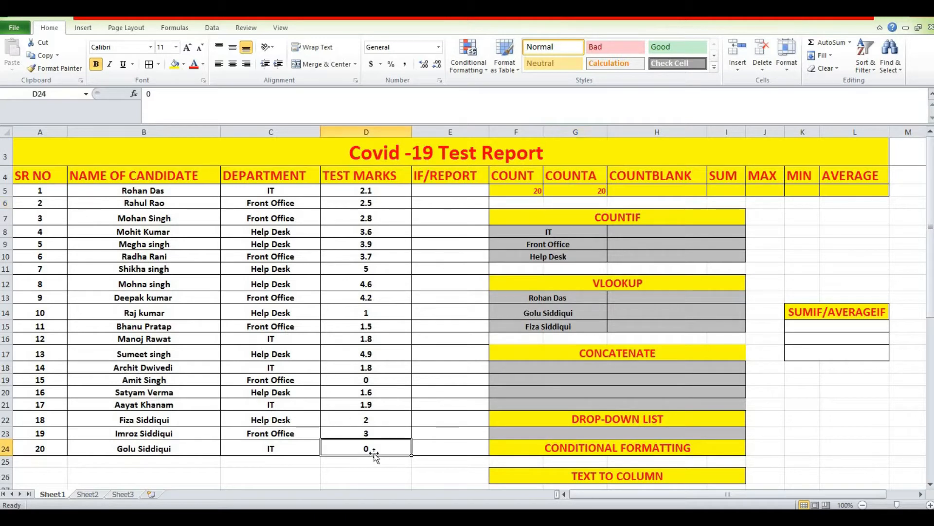
{"action": "key", "text": "Delete"}
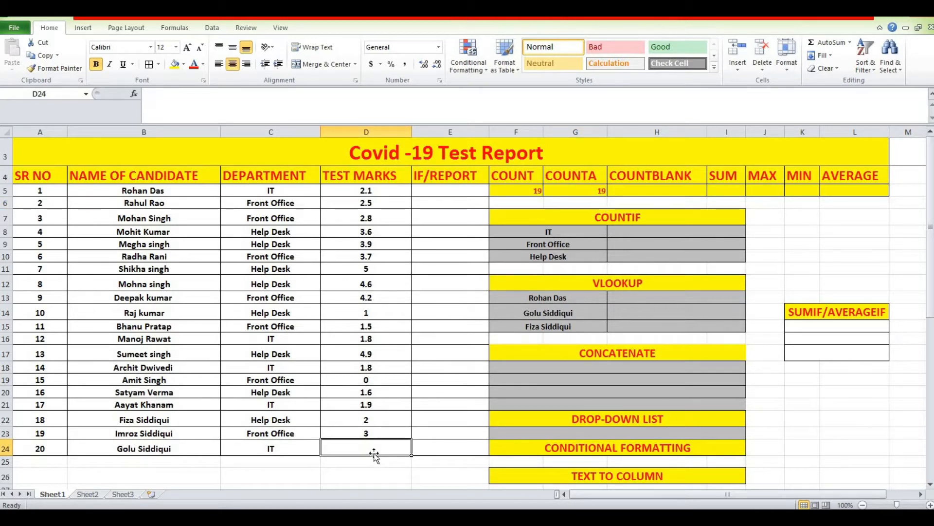
{"action": "left_click", "coordinate": [447, 354]}
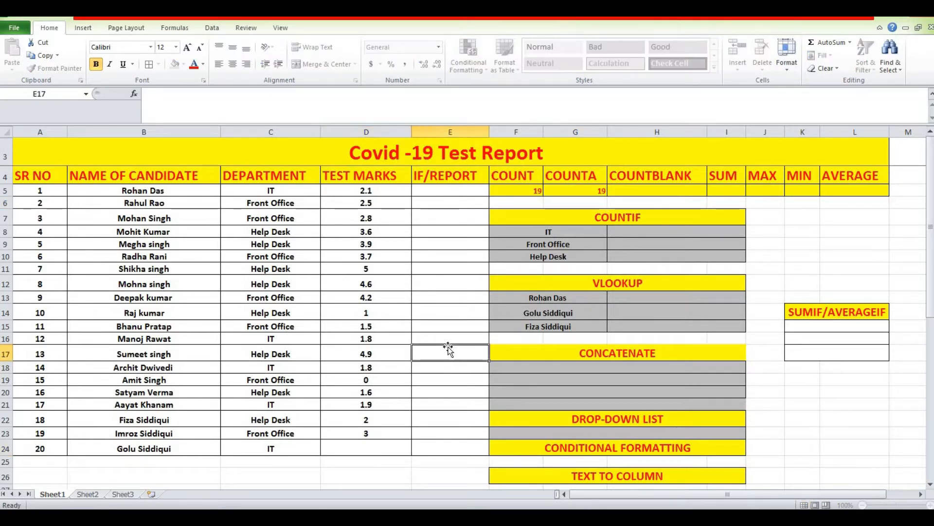
{"action": "left_click", "coordinate": [590, 191]}
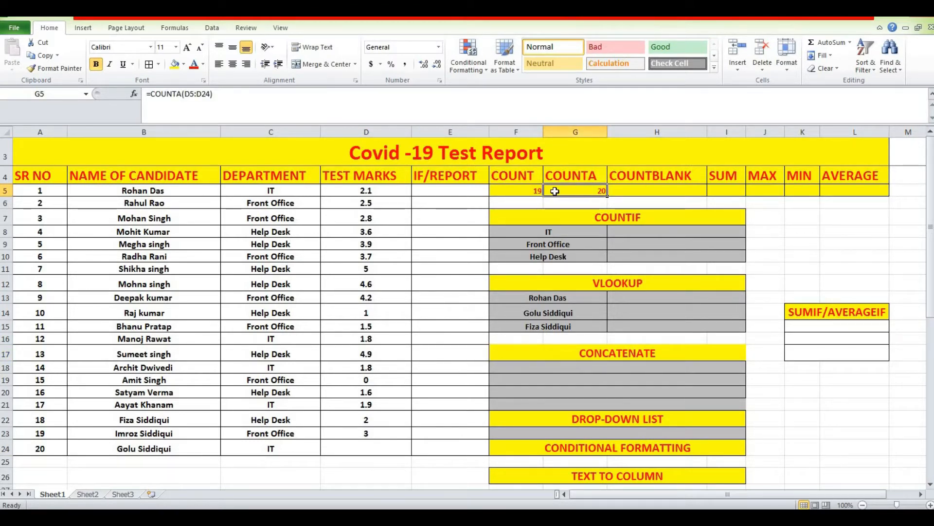
{"action": "left_click", "coordinate": [389, 448]}
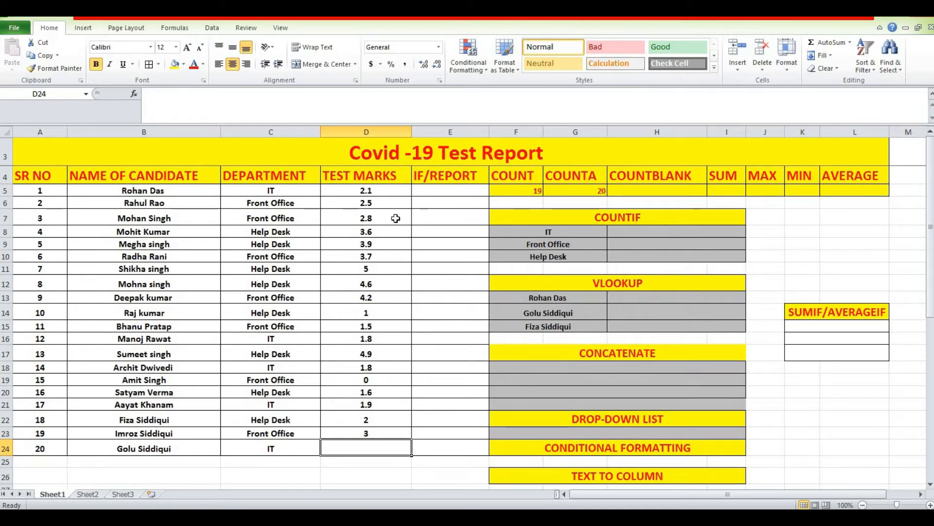
Enter a COUNTBLANK formula in H5 that counts the empty cells in D5:D24.
{"action": "left_click", "coordinate": [630, 192]}
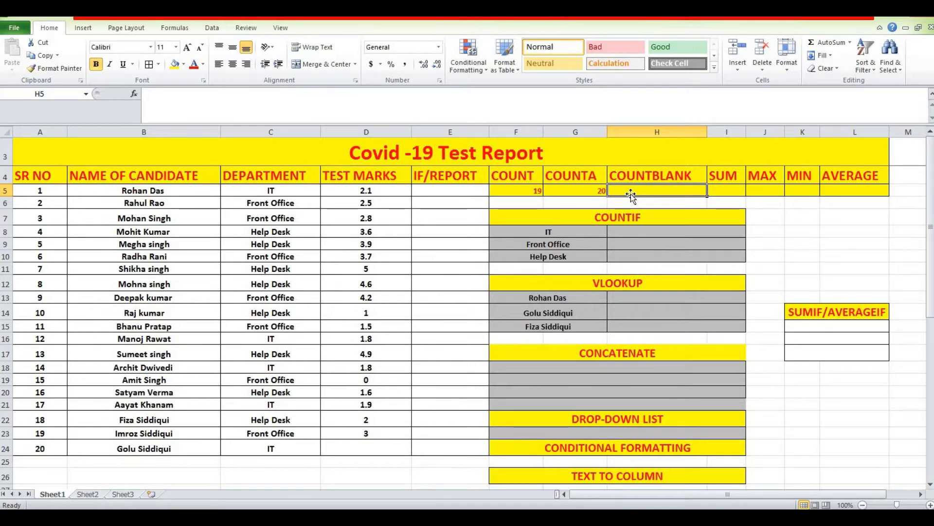
{"action": "type", "text": "=count"}
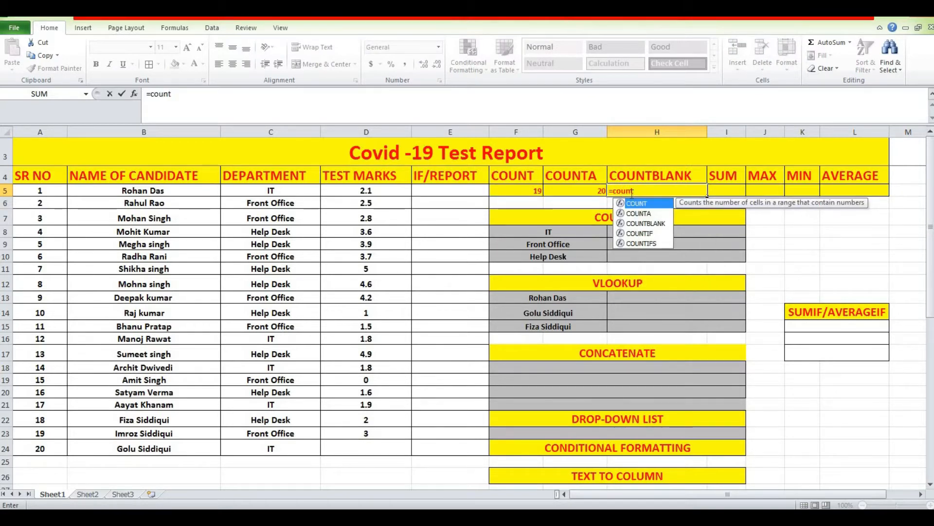
{"action": "type", "text": "b"}
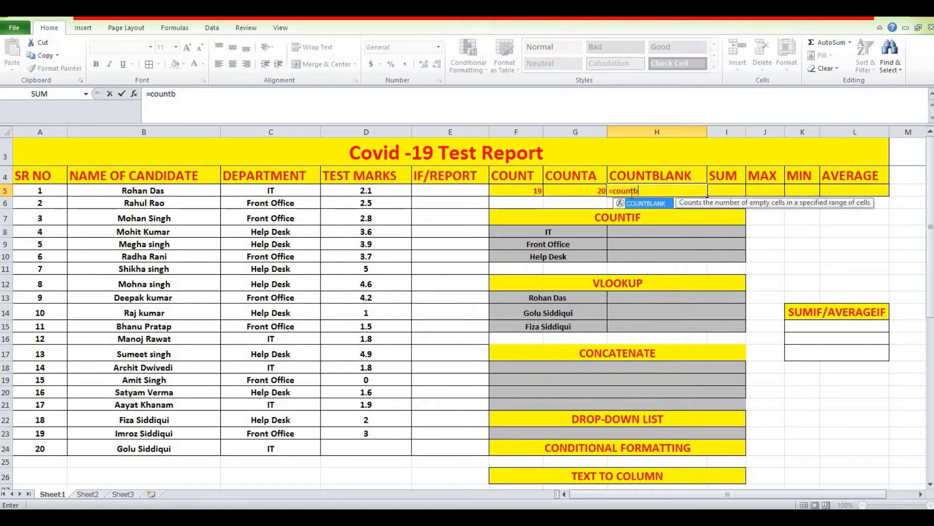
{"action": "type", "text": "lank("}
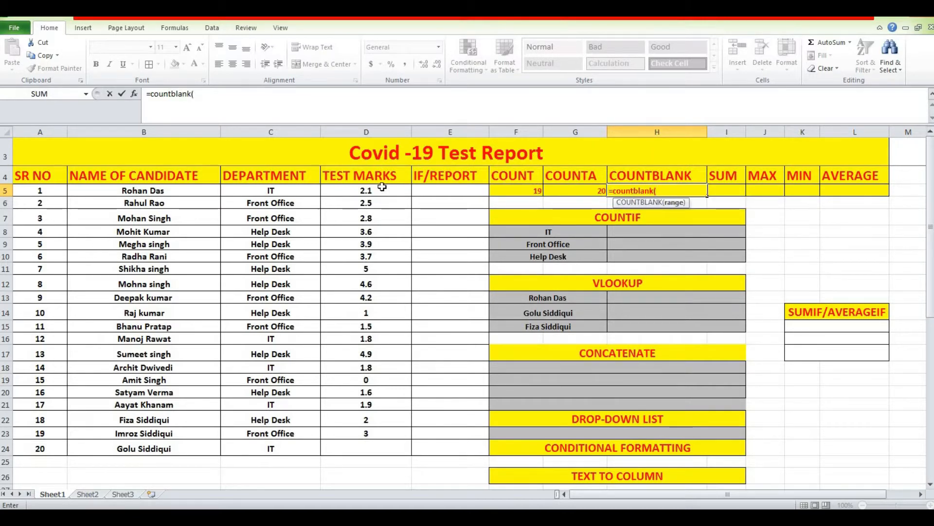
{"action": "left_click_drag", "start_coordinate": [380, 191], "coordinate": [366, 449]}
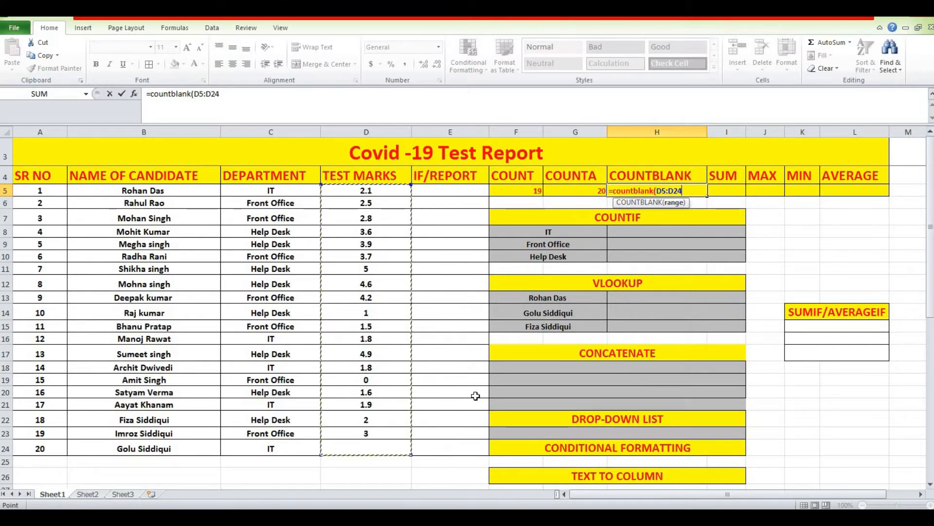
{"action": "type", "text": ")"}
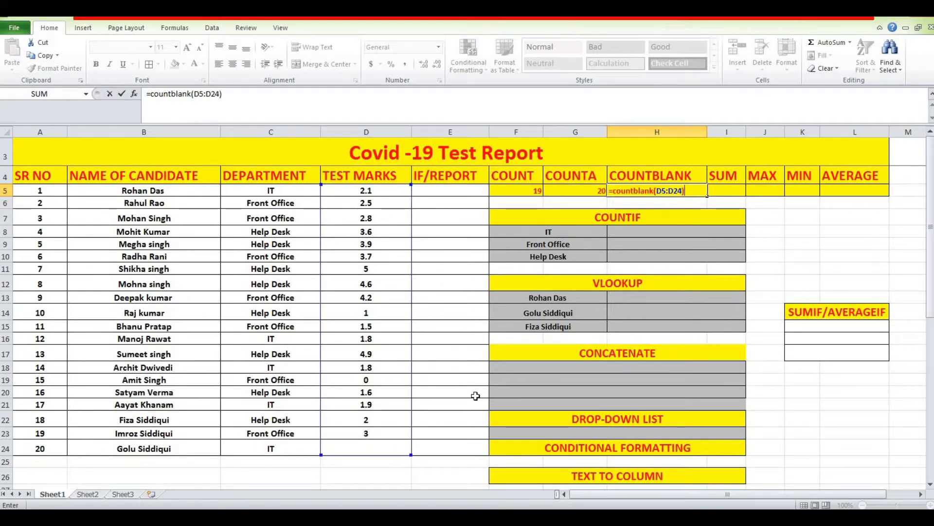
{"action": "key", "text": "Return"}
{"action": "left_click", "coordinate": [674, 189]}
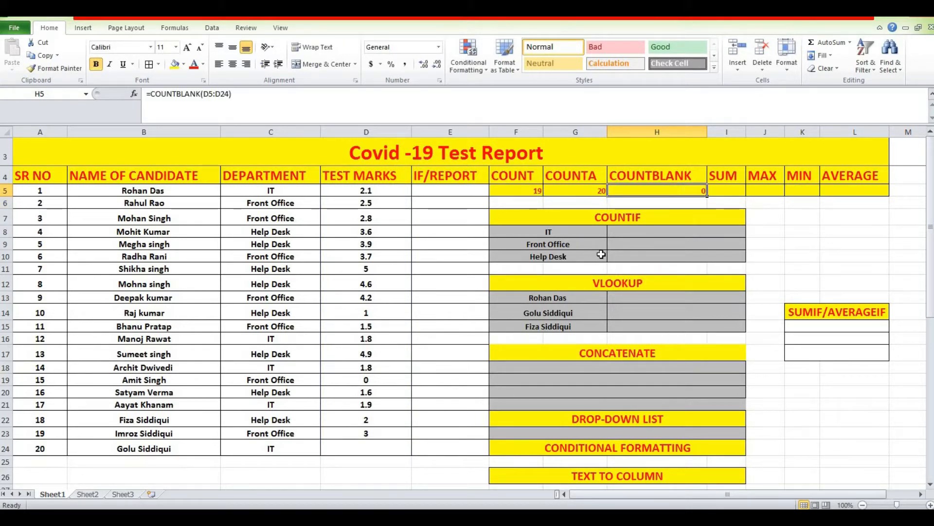
Set the last candidate's test mark in D24 to 0.
{"action": "left_click", "coordinate": [362, 449]}
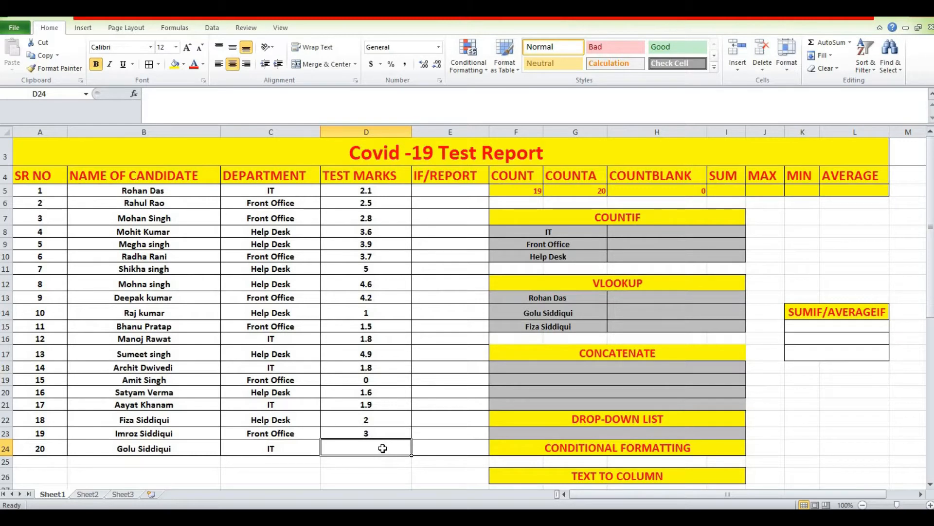
{"action": "type", "text": "0"}
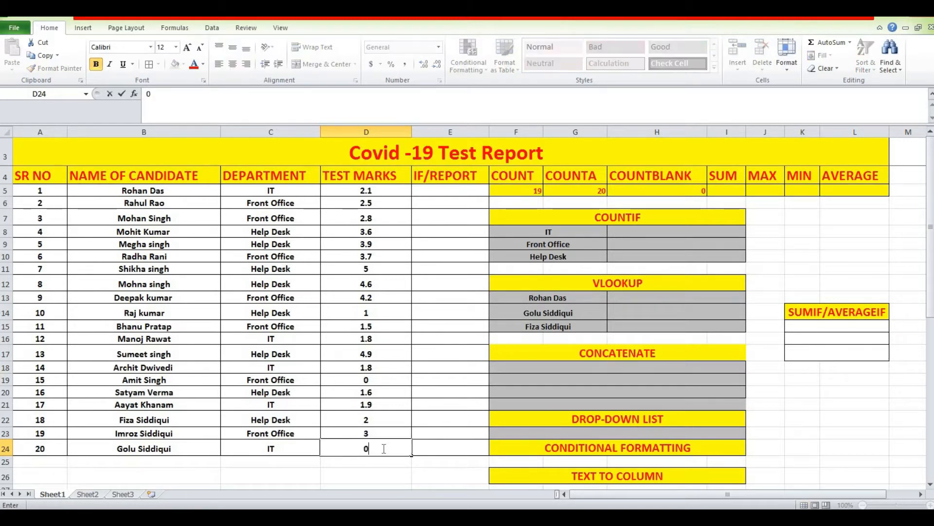
{"action": "left_click", "coordinate": [436, 413]}
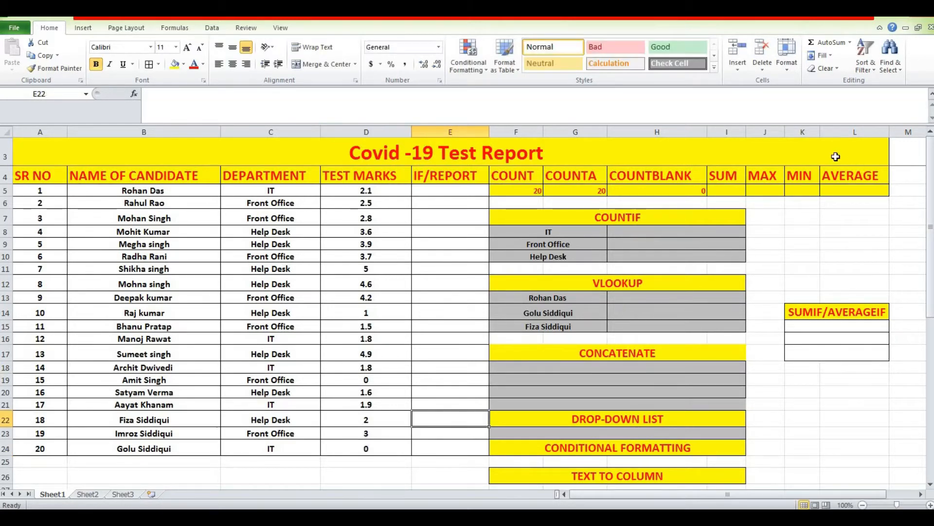
Enter a SUM formula in I5 that totals the test marks in D5:D24.
{"action": "left_click", "coordinate": [727, 192]}
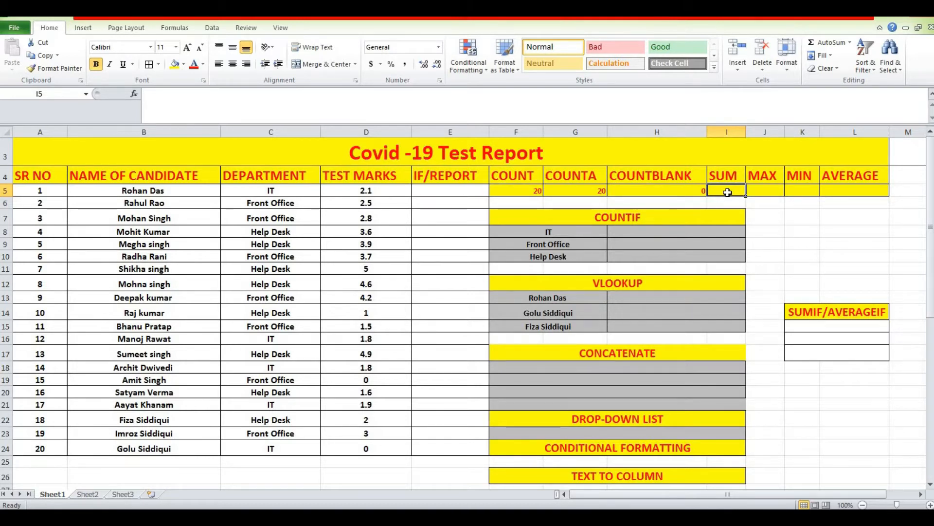
{"action": "type", "text": "=s"}
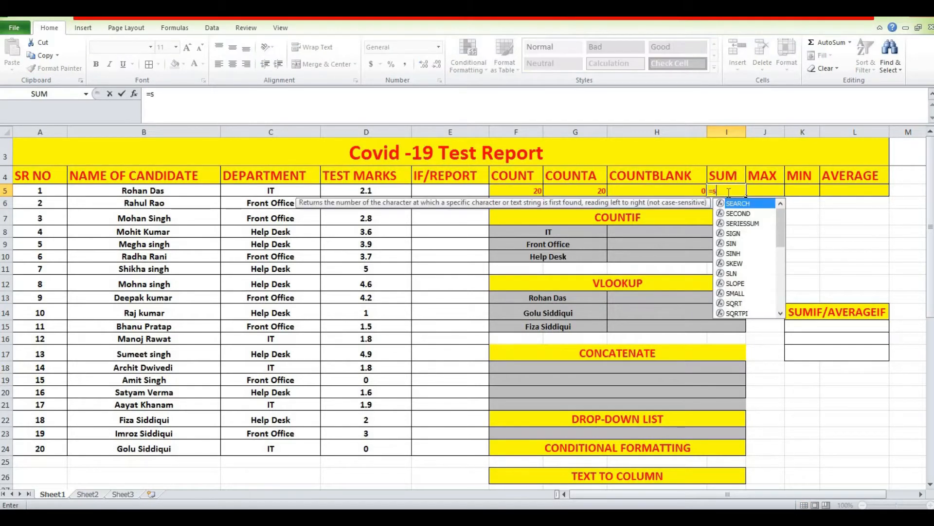
{"action": "type", "text": "um("}
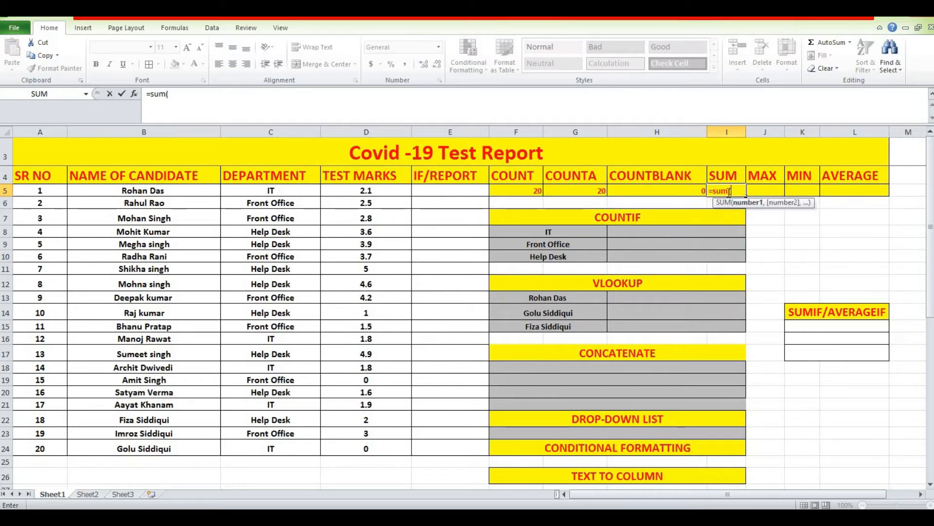
{"action": "left_click_drag", "start_coordinate": [366, 190], "coordinate": [375, 257]}
{"action": "left_click_drag", "start_coordinate": [377, 388], "coordinate": [379, 456]}
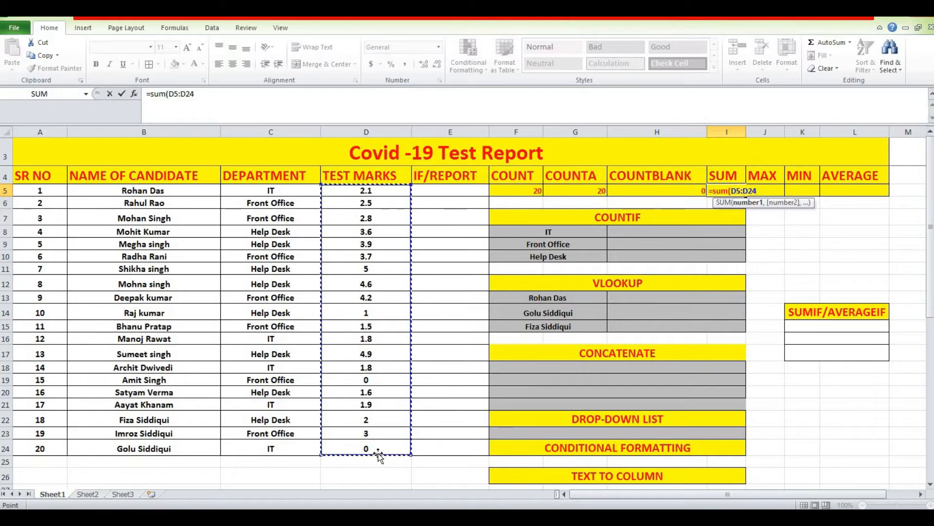
{"action": "type", "text": ")"}
{"action": "key", "text": "Return"}
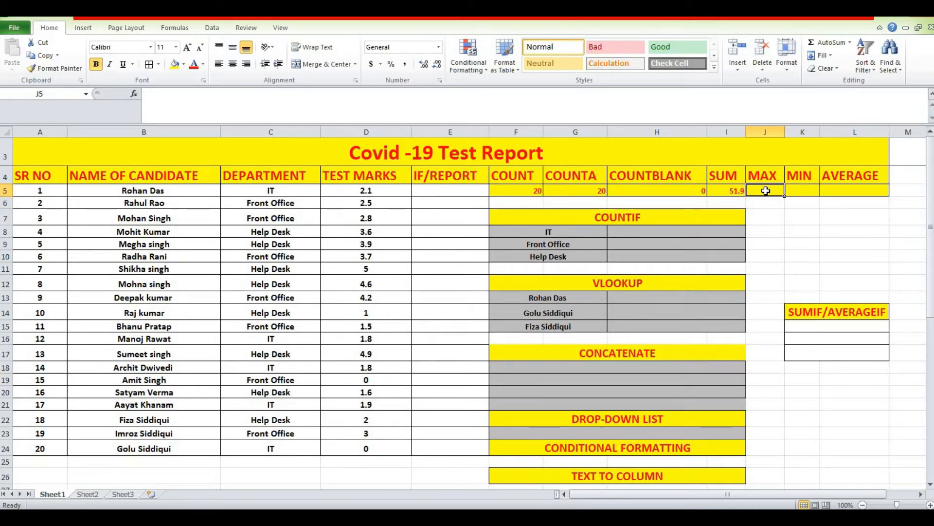
Enter a MAX formula in J5 that returns the highest test mark in D5:D24.
{"action": "type", "text": "="}
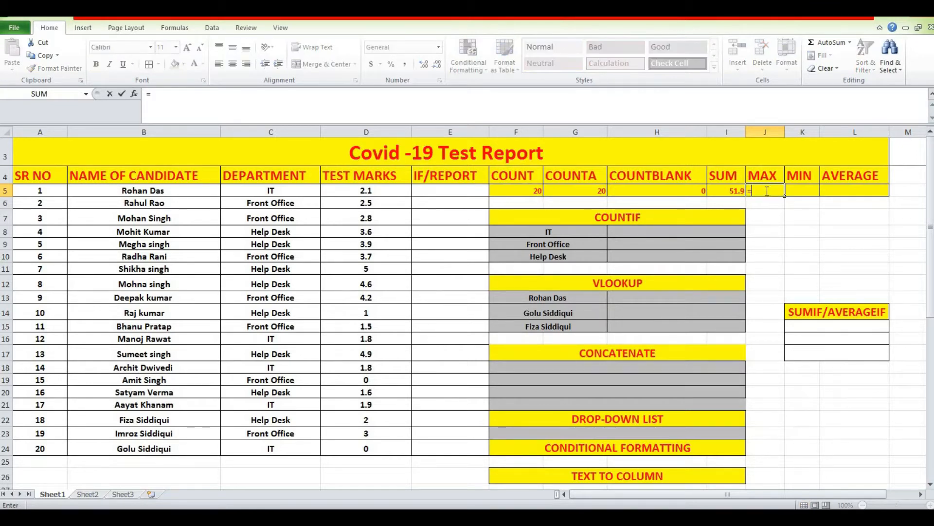
{"action": "type", "text": "max"}
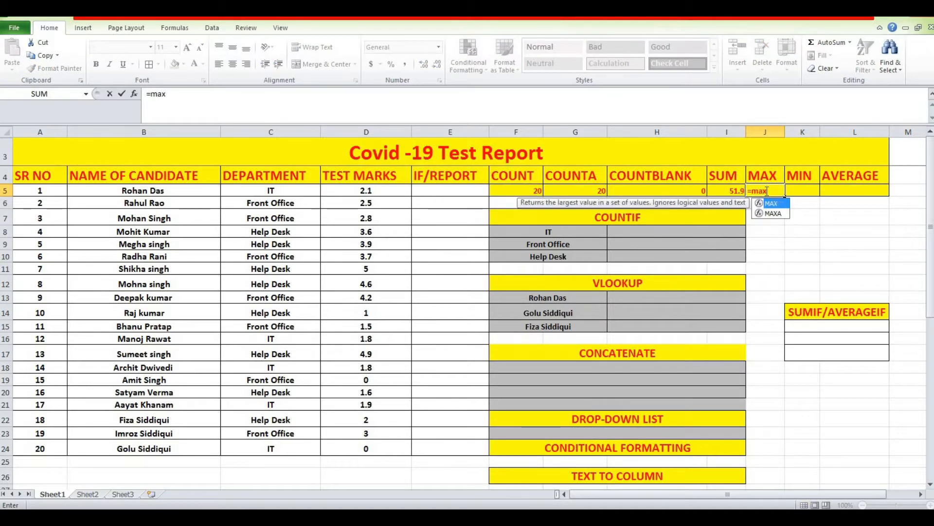
{"action": "type", "text": "("}
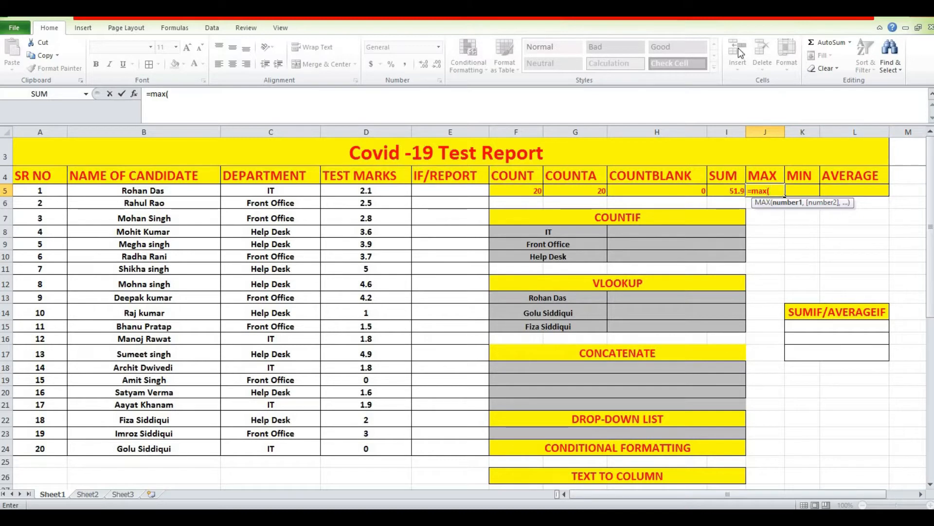
{"action": "left_click_drag", "start_coordinate": [370, 192], "coordinate": [390, 453]}
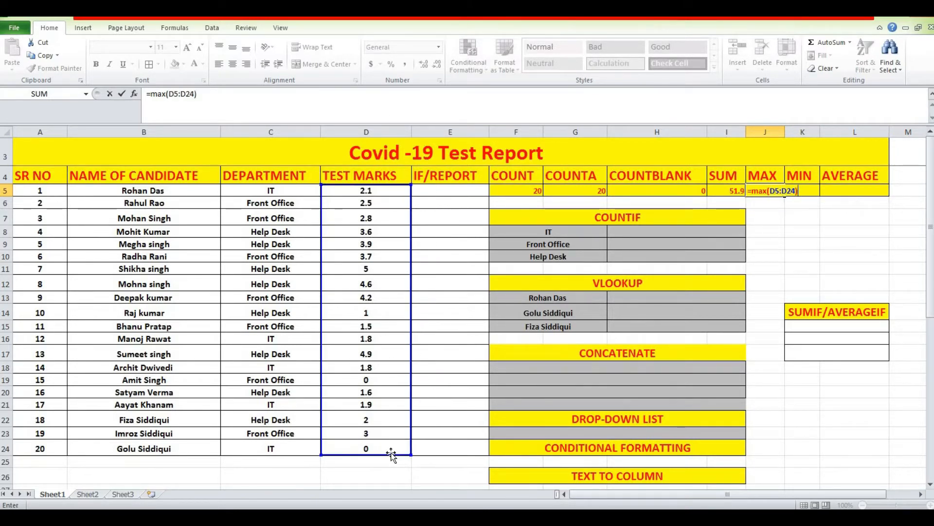
{"action": "key", "text": "Return"}
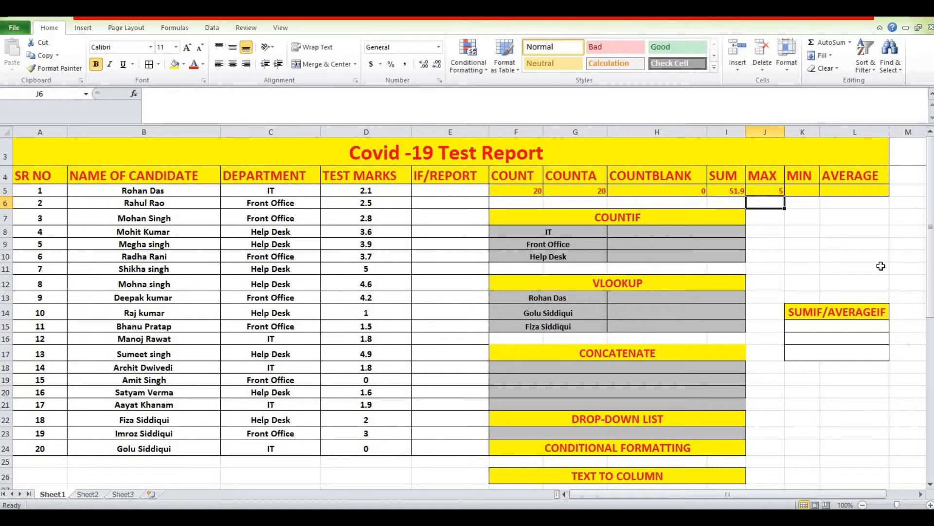
{"action": "left_click", "coordinate": [763, 192]}
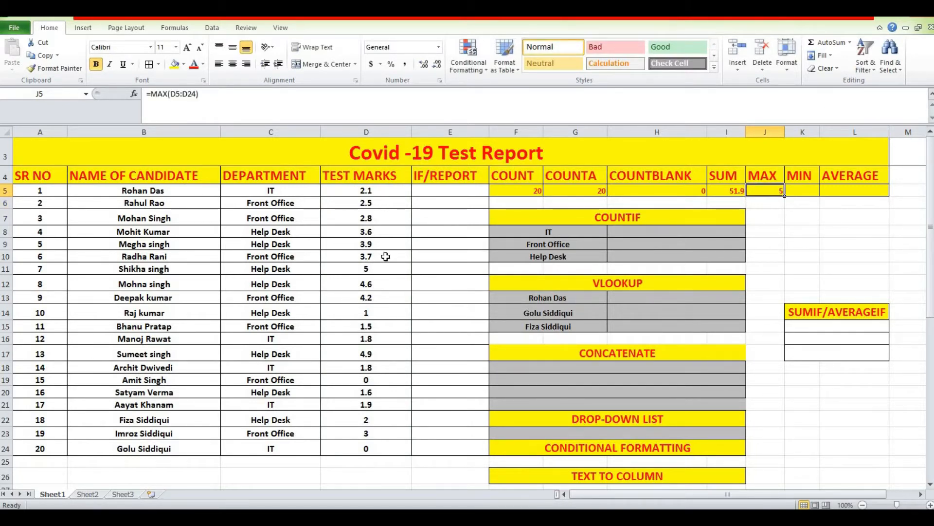
Enter a MIN formula in K5 that returns the lowest test mark in D5:D24.
{"action": "left_click", "coordinate": [799, 187]}
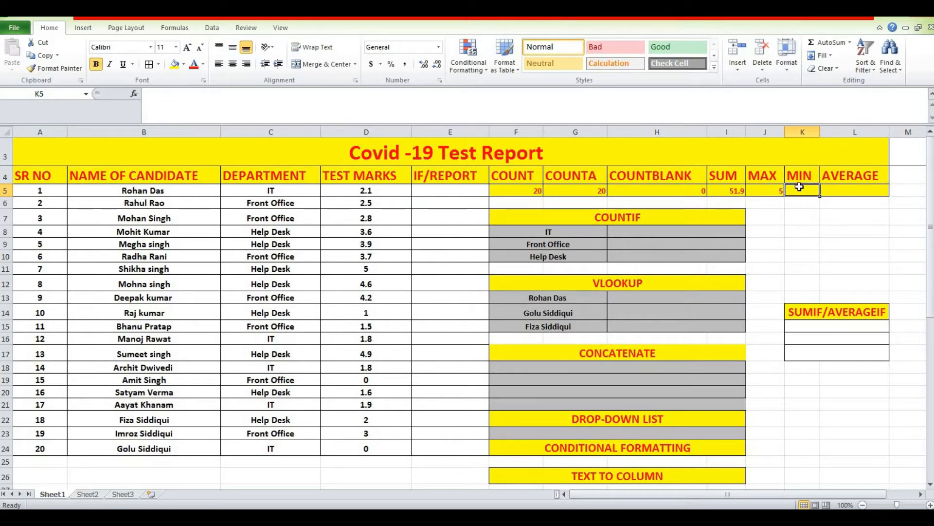
{"action": "type", "text": "mi"}
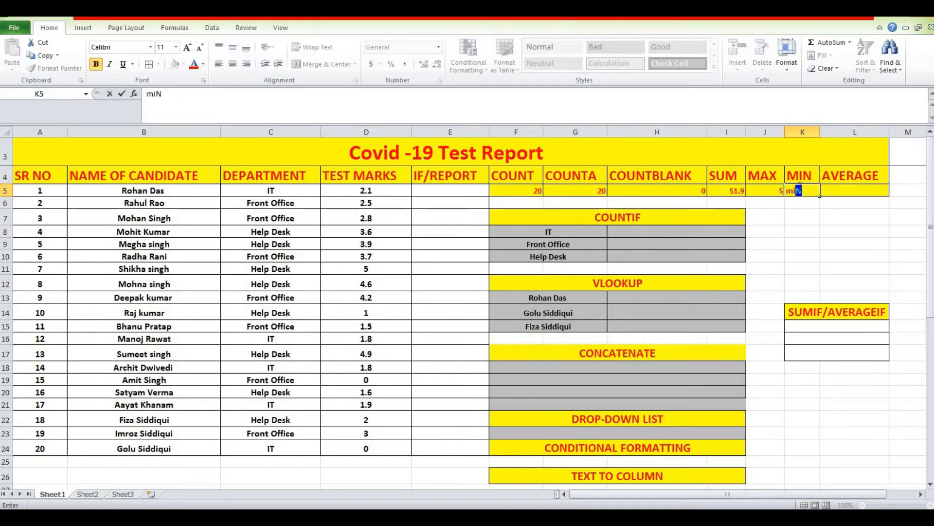
{"action": "key", "text": "BackSpace"}
{"action": "key", "text": "BackSpace"}
{"action": "key", "text": "BackSpace"}
{"action": "type", "text": "=m"}
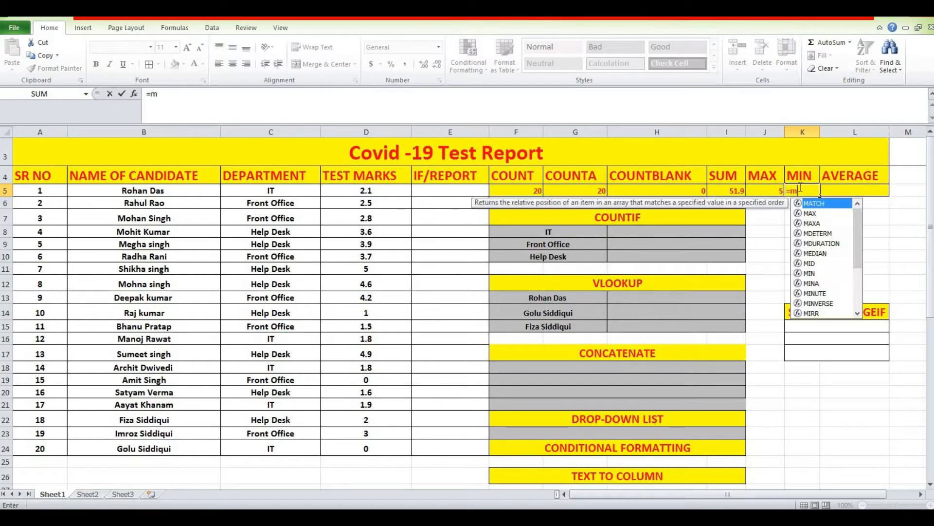
{"action": "type", "text": "in"}
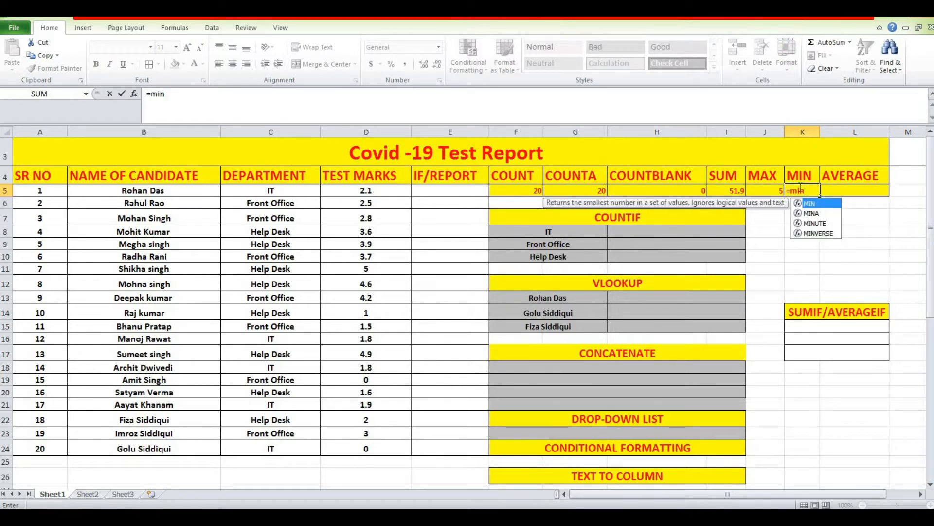
{"action": "type", "text": "("}
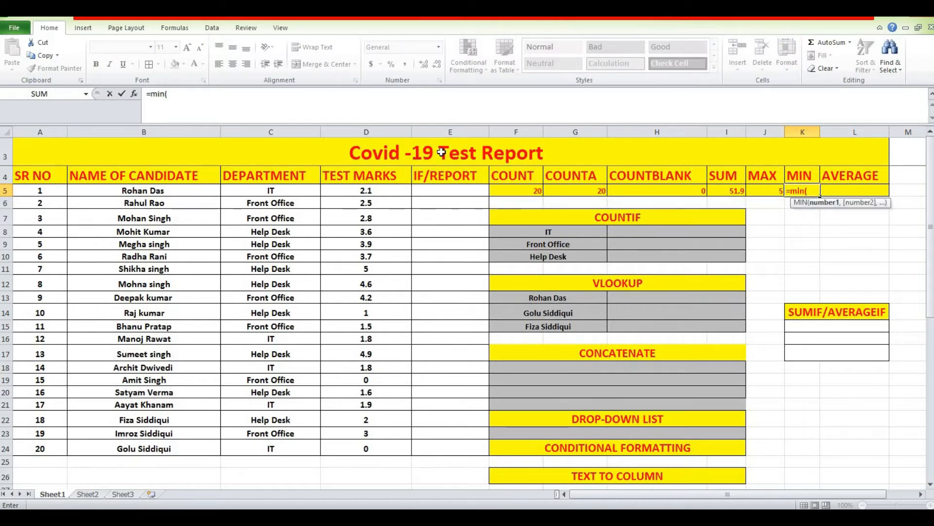
{"action": "left_click_drag", "start_coordinate": [360, 193], "coordinate": [365, 439]}
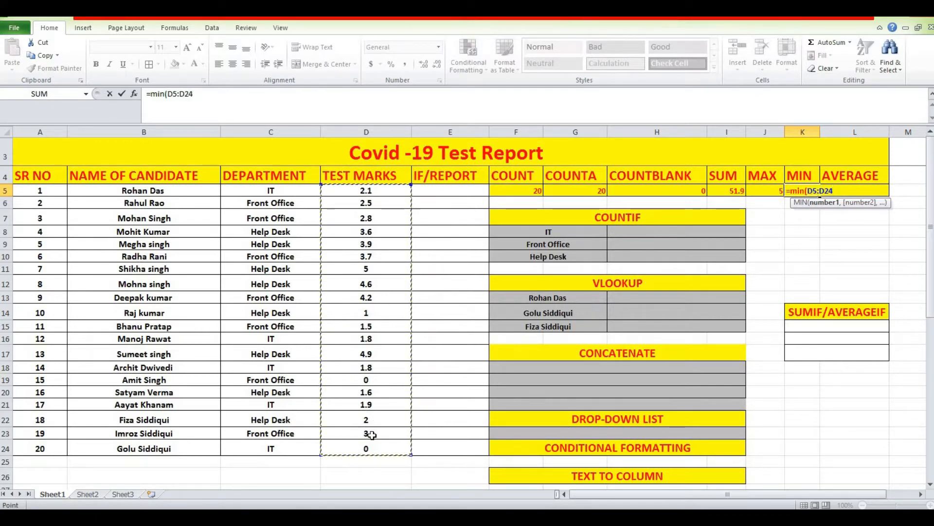
{"action": "type", "text": ")"}
{"action": "key", "text": "Return"}
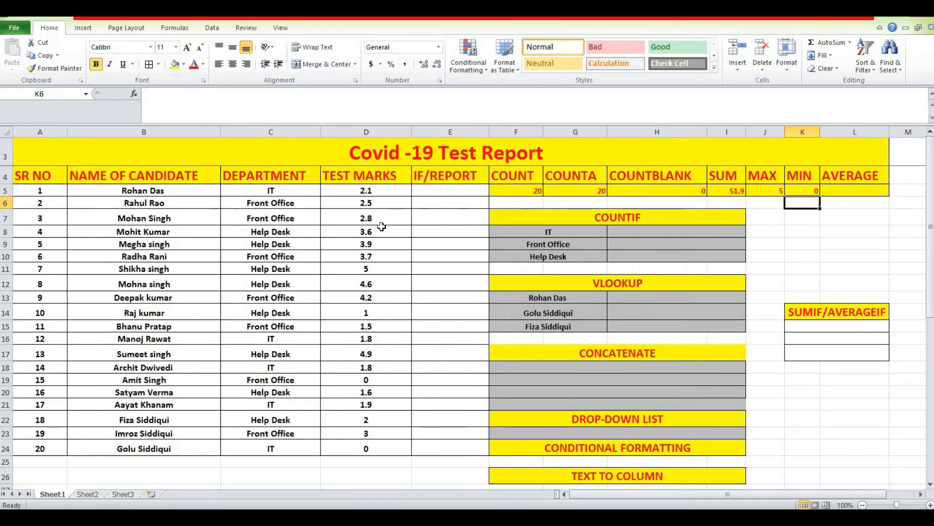
Enter an AVERAGE formula in L5 that averages the test marks in D5:D24.
{"action": "left_click", "coordinate": [849, 190]}
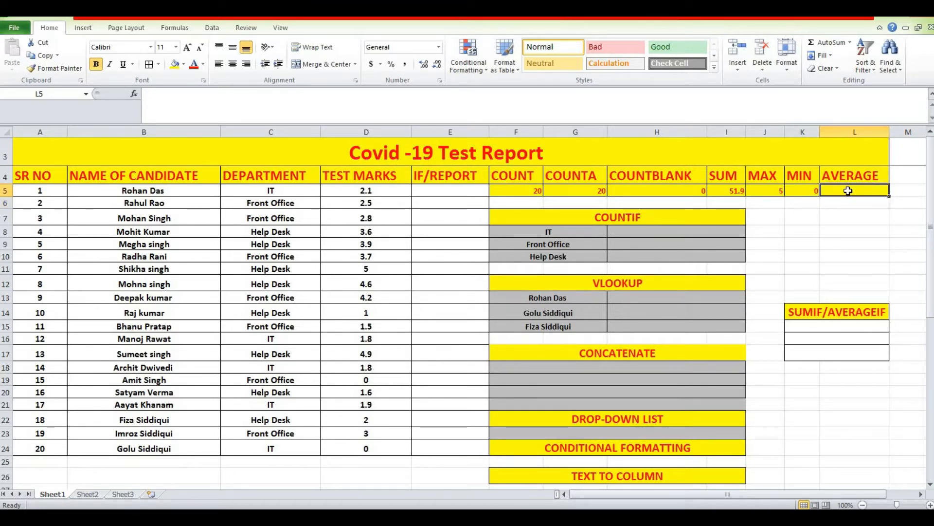
{"action": "type", "text": "="}
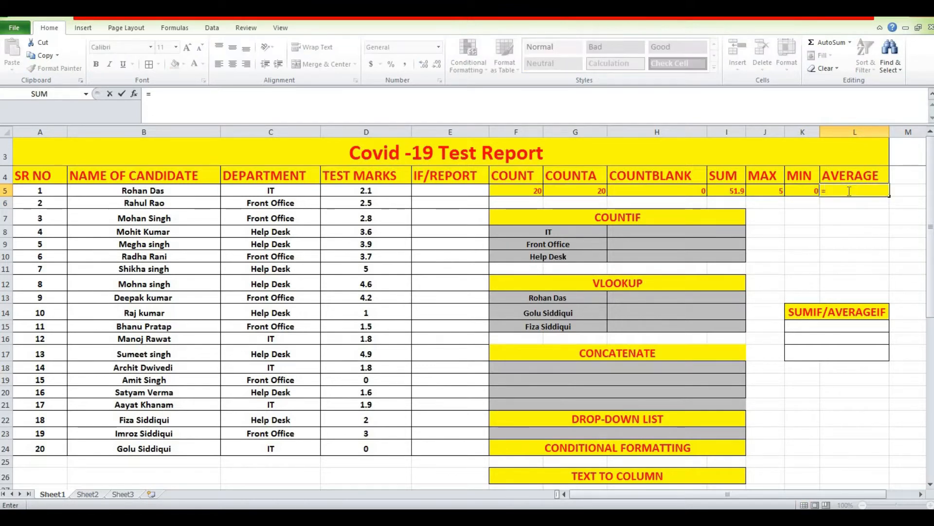
{"action": "type", "text": "av"}
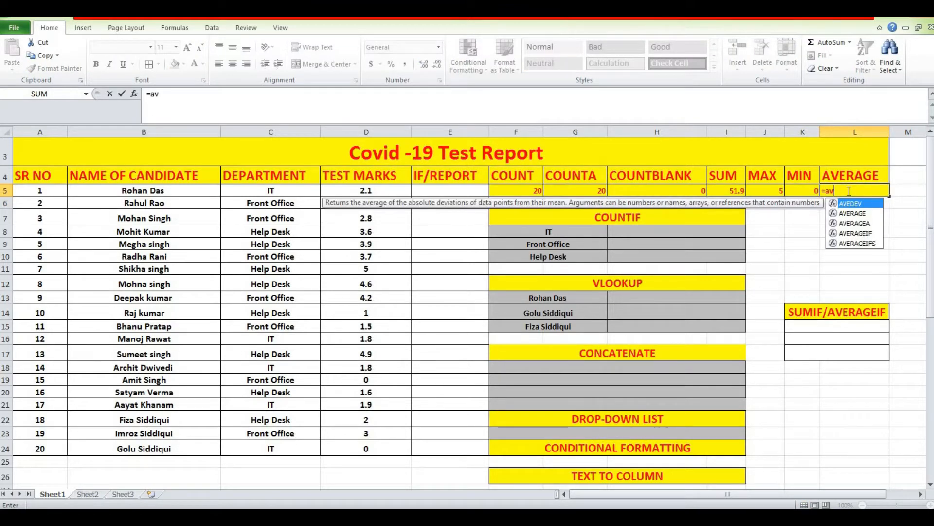
{"action": "type", "text": "era"}
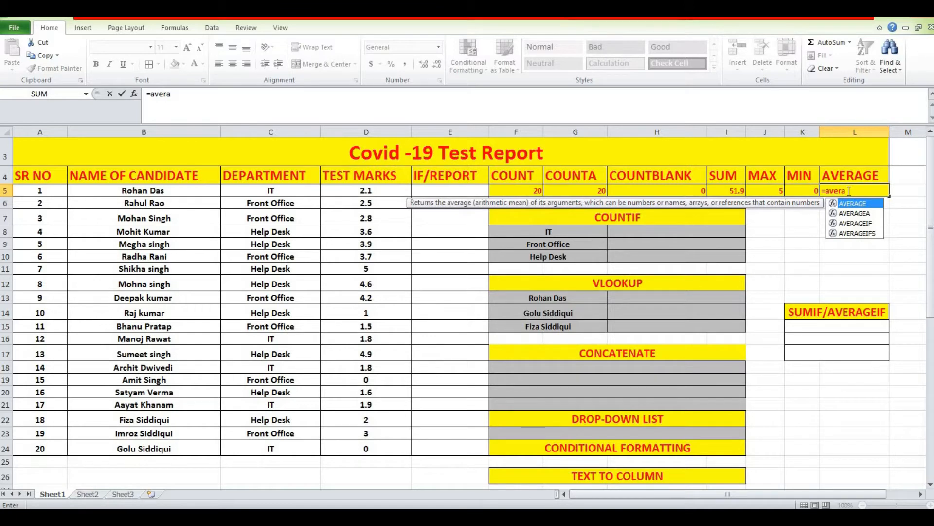
{"action": "type", "text": "ge("}
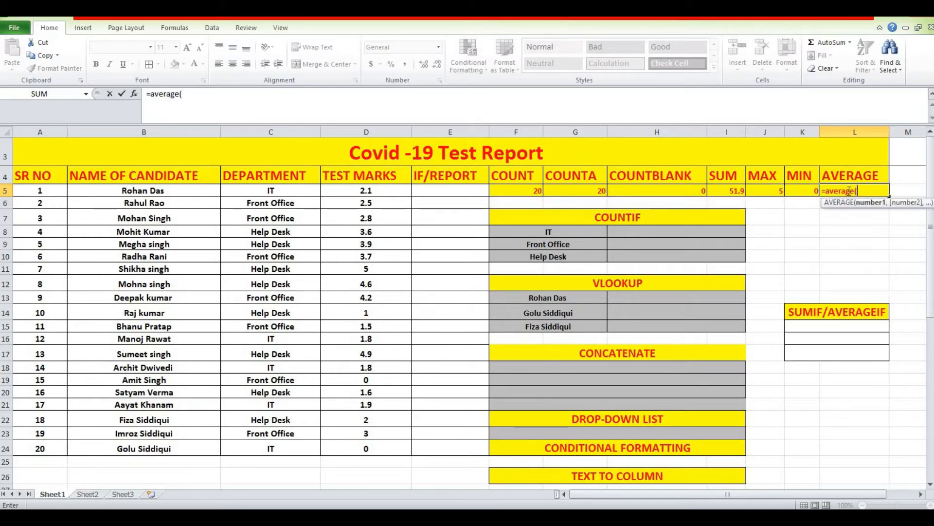
{"action": "left_click_drag", "start_coordinate": [387, 186], "coordinate": [379, 448]}
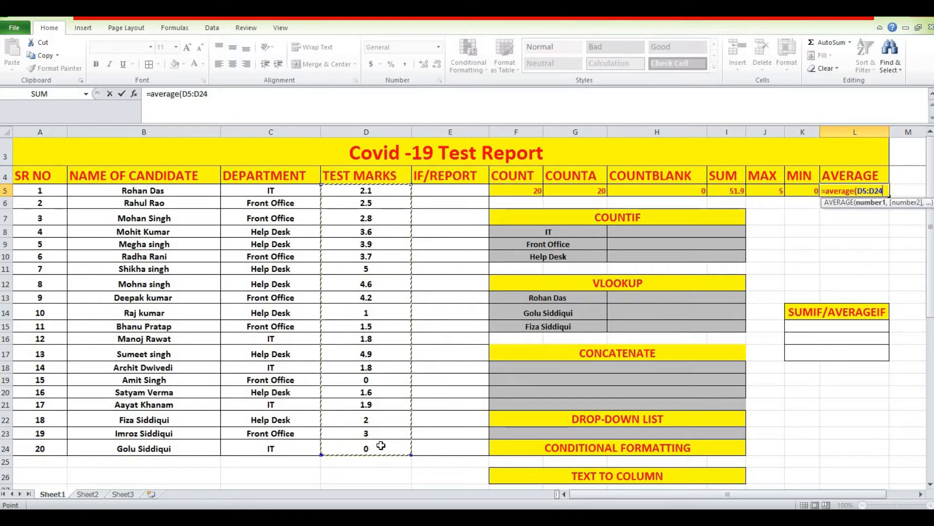
{"action": "type", "text": ")"}
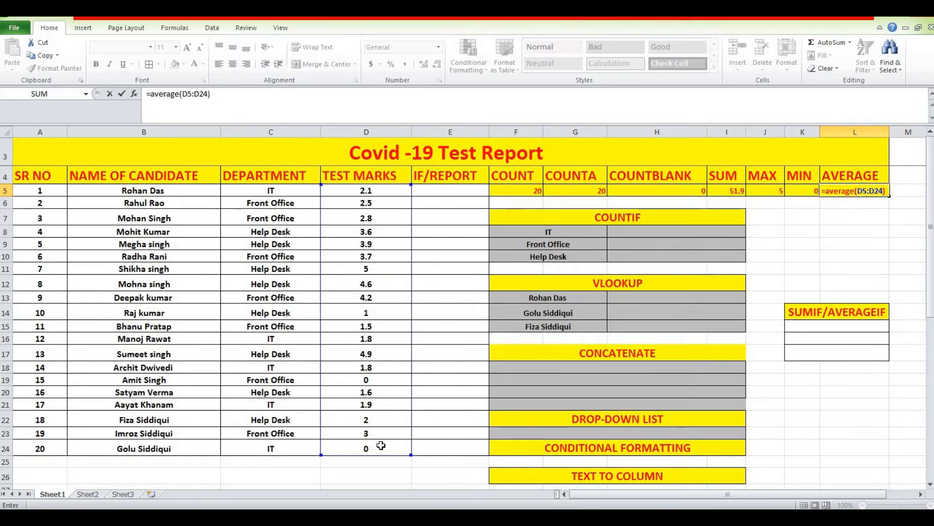
{"action": "key", "text": "Return"}
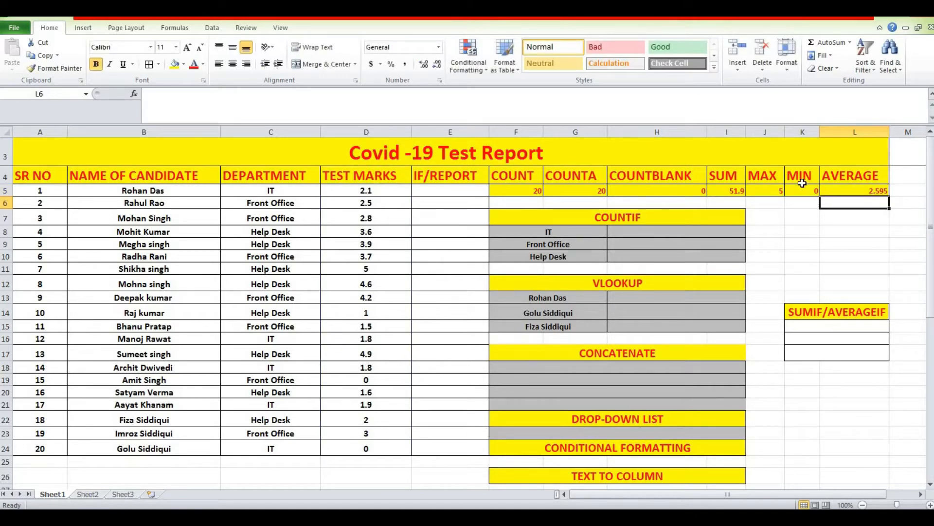
{"action": "left_click", "coordinate": [854, 192]}
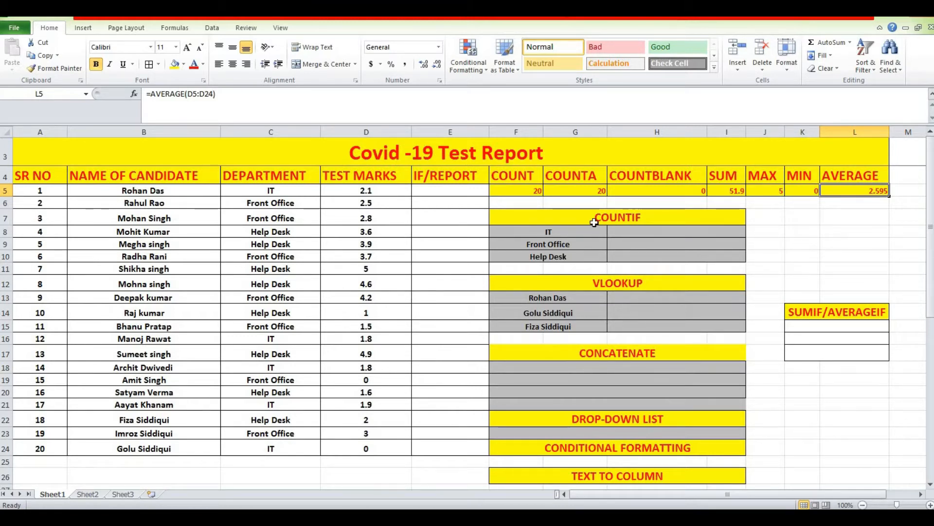
Start a VLOOKUP formula in H13 that uses the candidate name in F13 as the lookup value.
{"action": "left_click", "coordinate": [634, 297]}
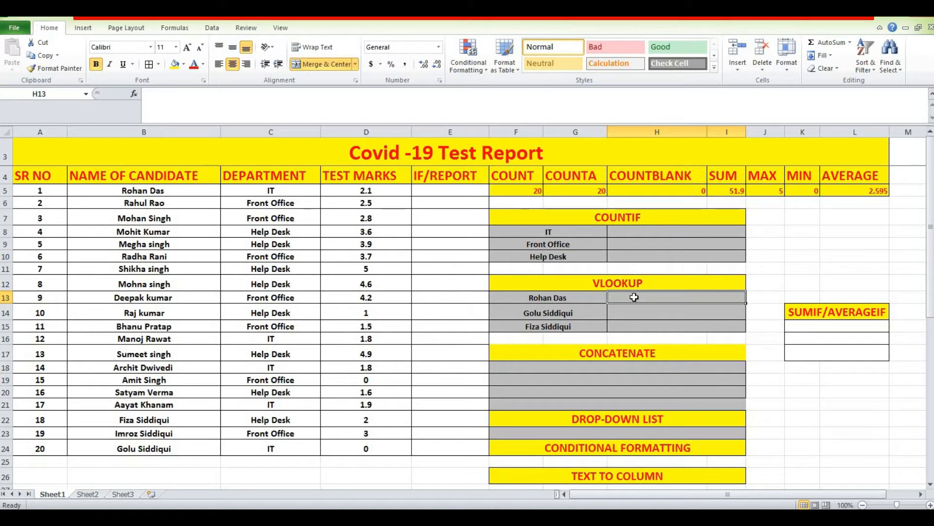
{"action": "double_click", "coordinate": [635, 297]}
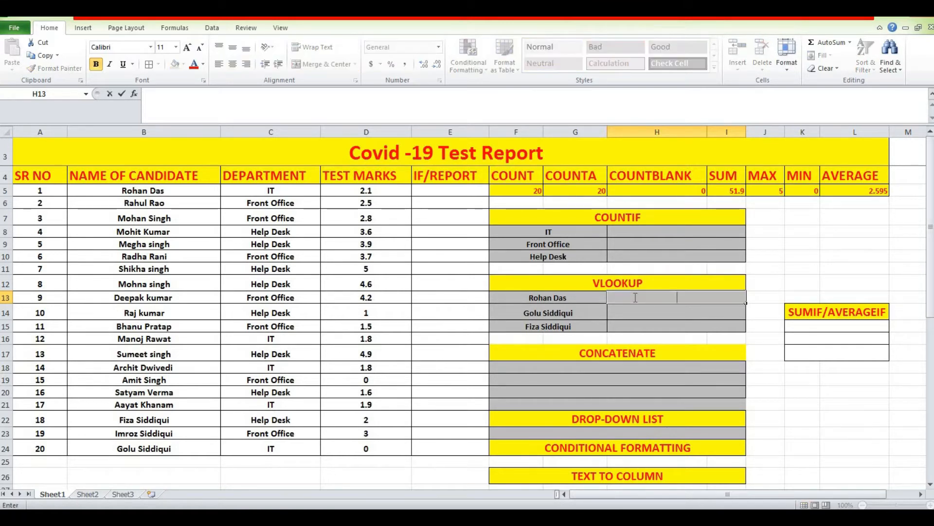
{"action": "type", "text": "="}
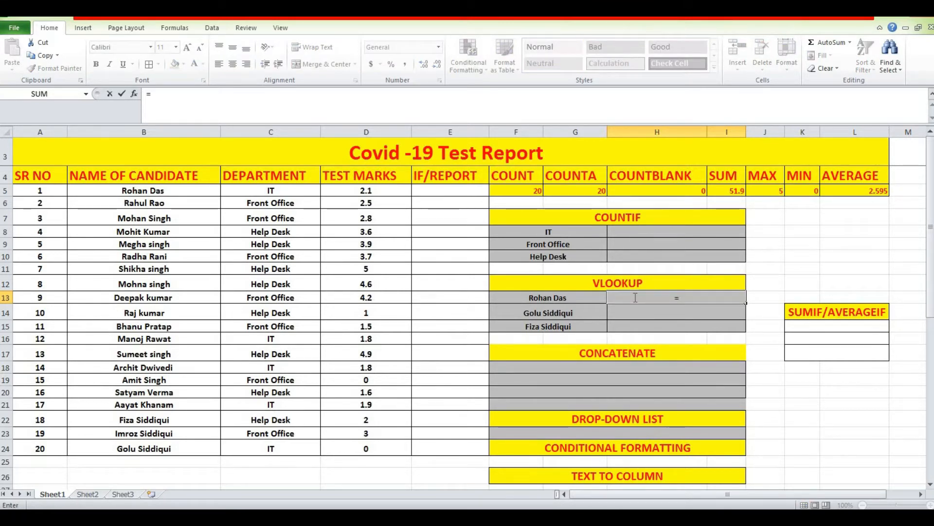
{"action": "type", "text": "vl"}
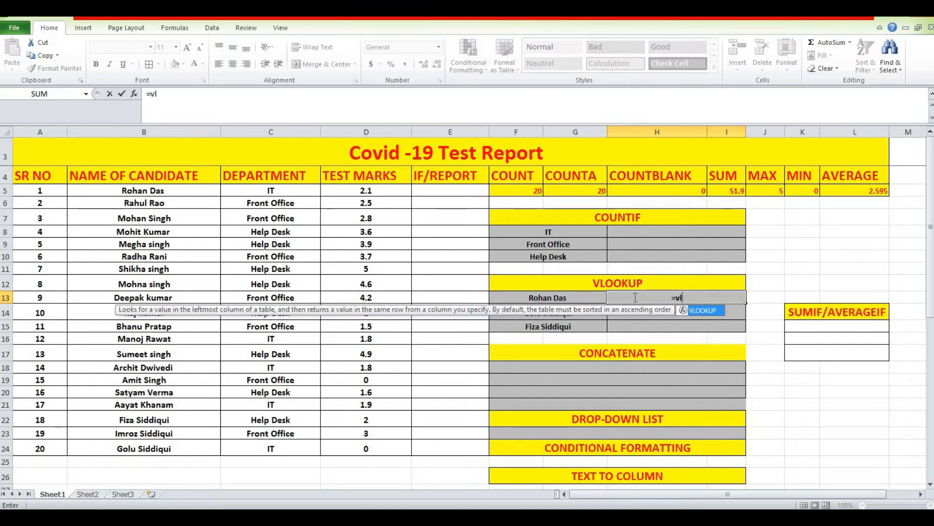
{"action": "type", "text": "oo"}
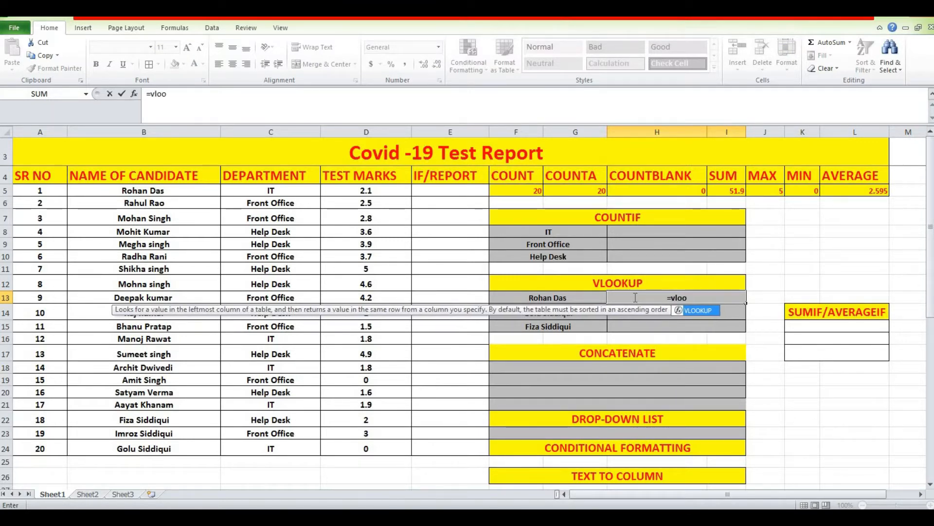
{"action": "type", "text": "ku"}
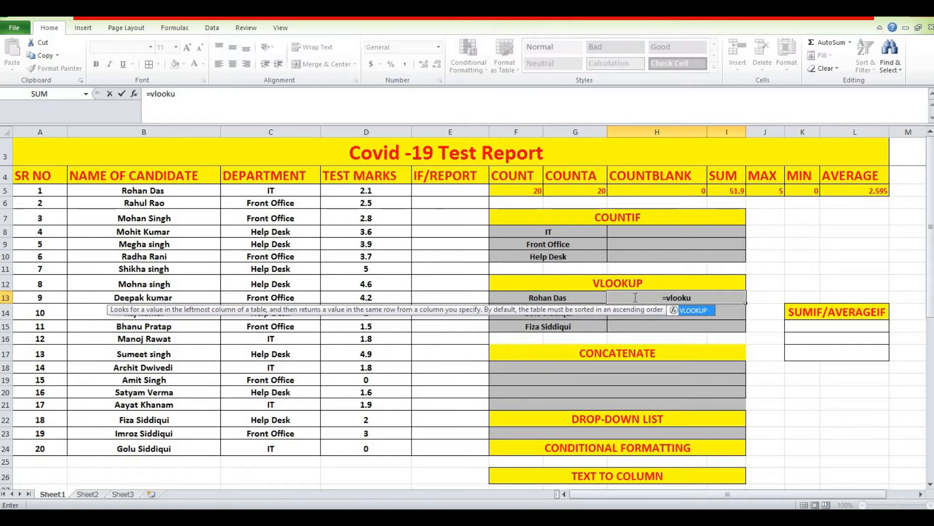
{"action": "key", "text": "BackSpace"}
{"action": "key", "text": "BackSpace"}
{"action": "key", "text": "BackSpace"}
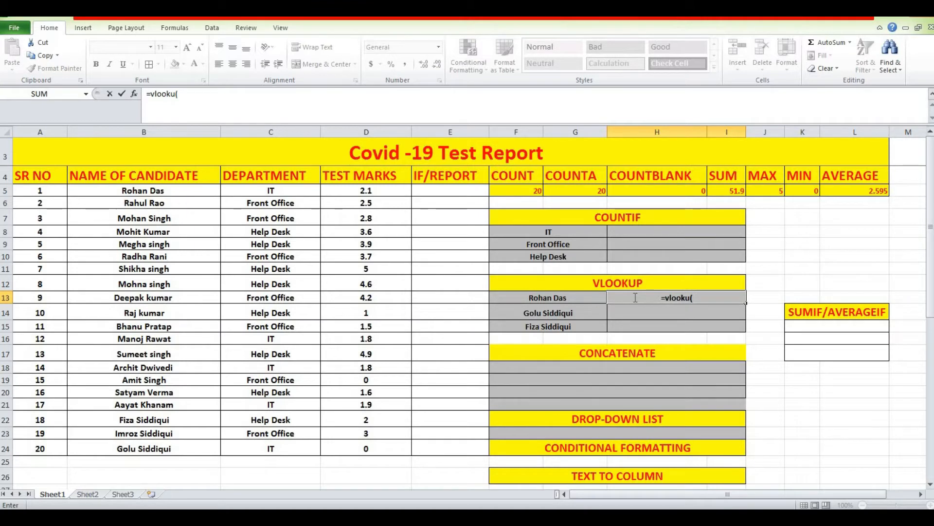
{"action": "key", "text": "BackSpace"}
{"action": "key", "text": "BackSpace"}
{"action": "key", "text": "BackSpace"}
{"action": "type", "text": "v"}
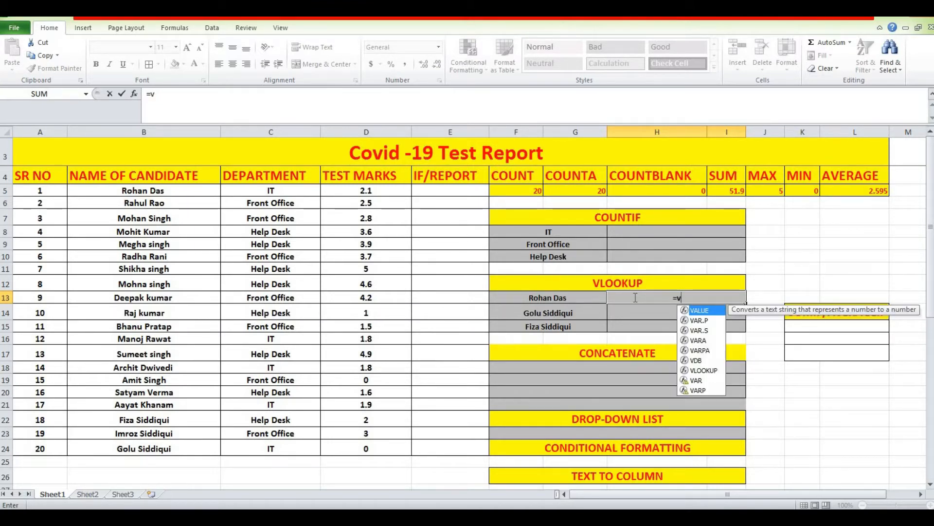
{"action": "type", "text": "lookup"}
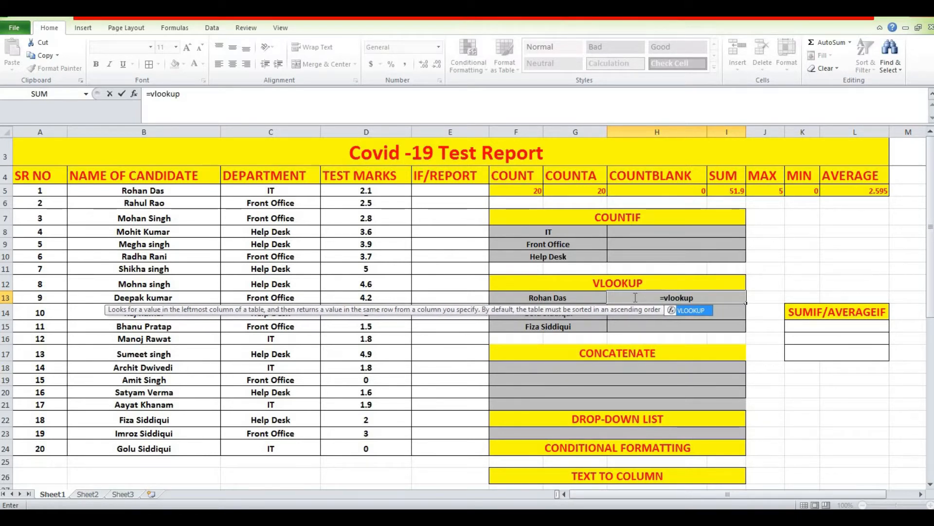
{"action": "type", "text": "("}
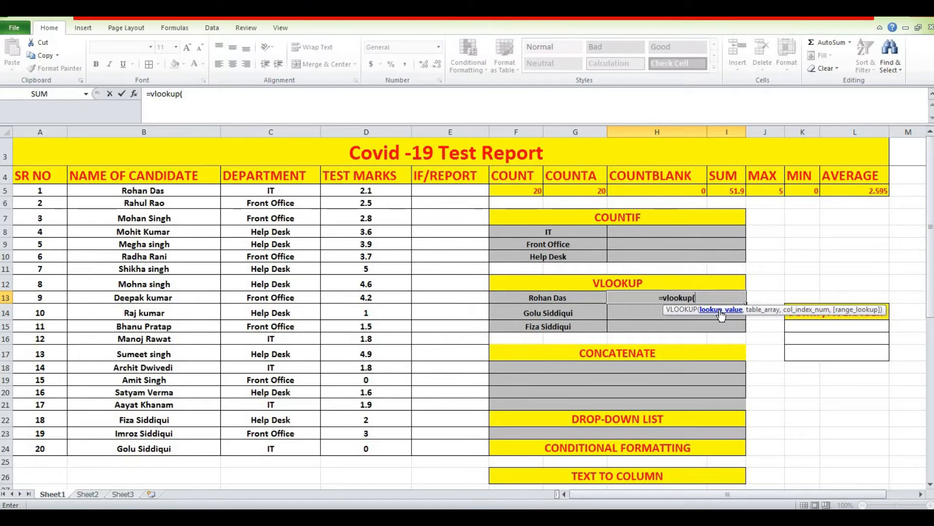
{"action": "left_click", "coordinate": [554, 298]}
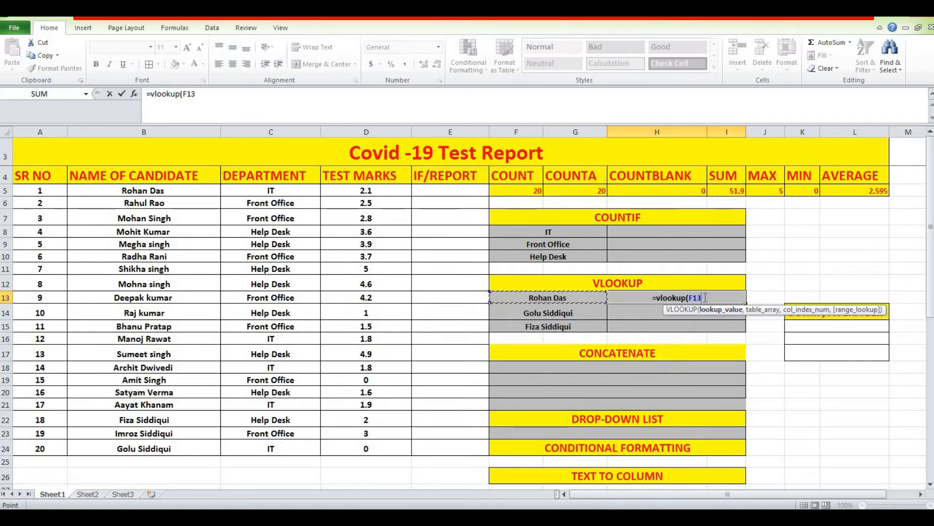
{"action": "type", "text": ","}
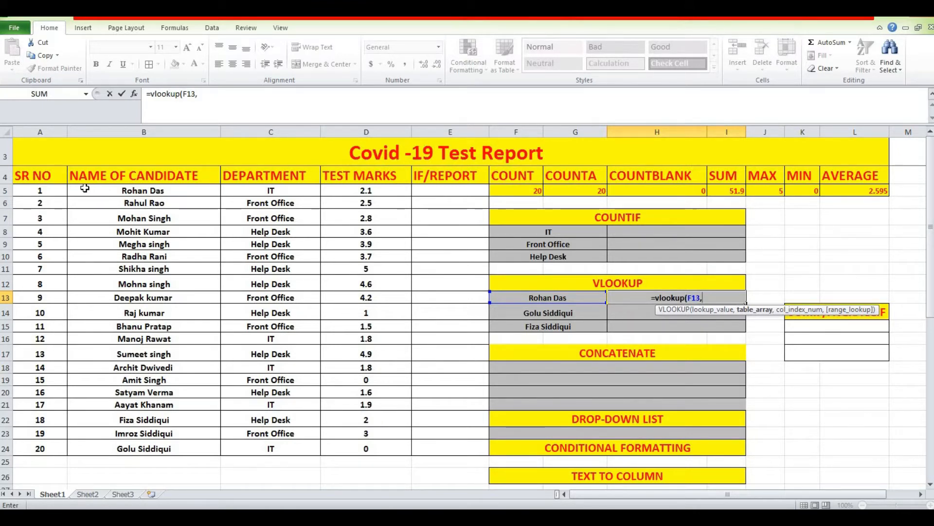
Add the absolute table range $B$5:$D$24 and column index 3 to the VLOOKUP formula.
{"action": "left_click_drag", "start_coordinate": [84, 189], "coordinate": [390, 447]}
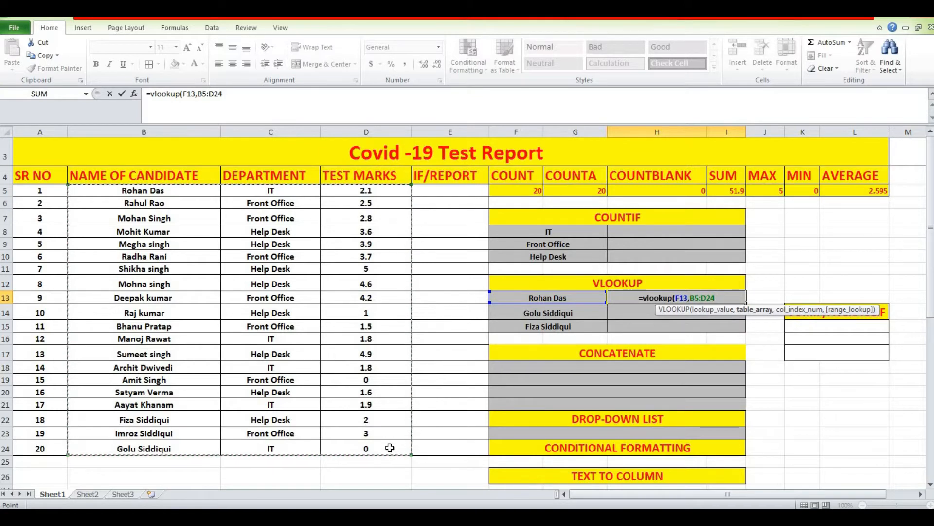
{"action": "key", "text": "F4"}
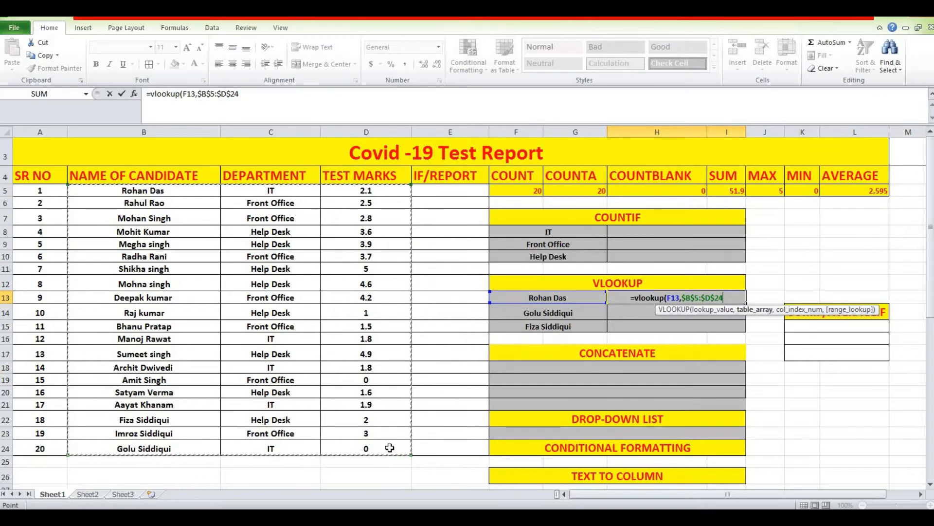
{"action": "type", "text": ","}
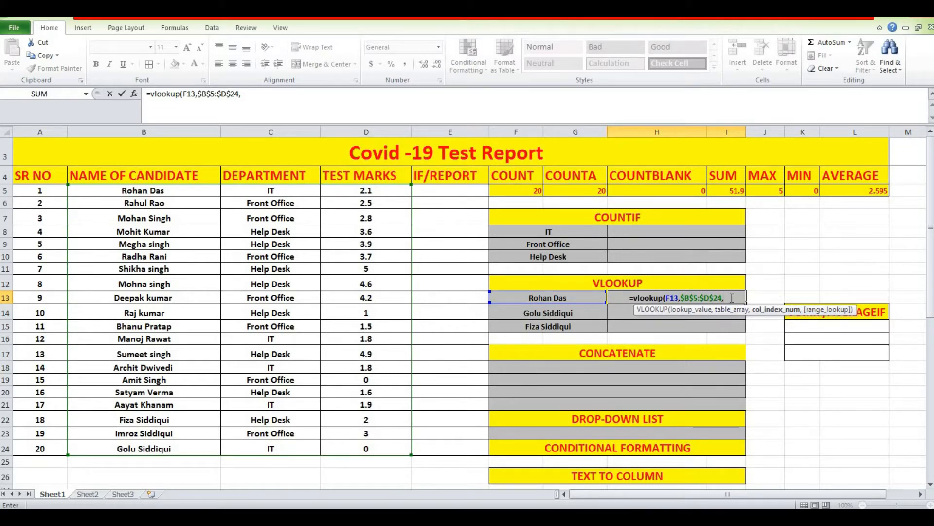
{"action": "type", "text": "3"}
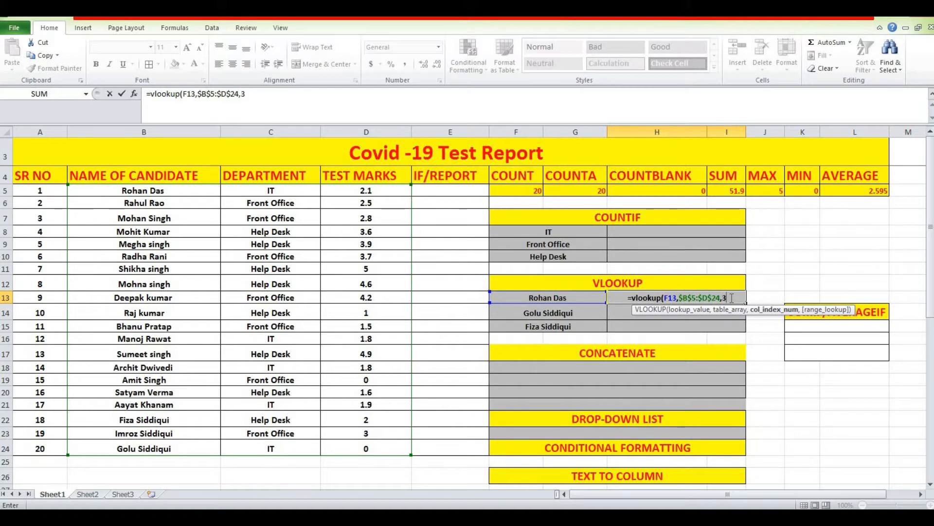
{"action": "type", "text": ","}
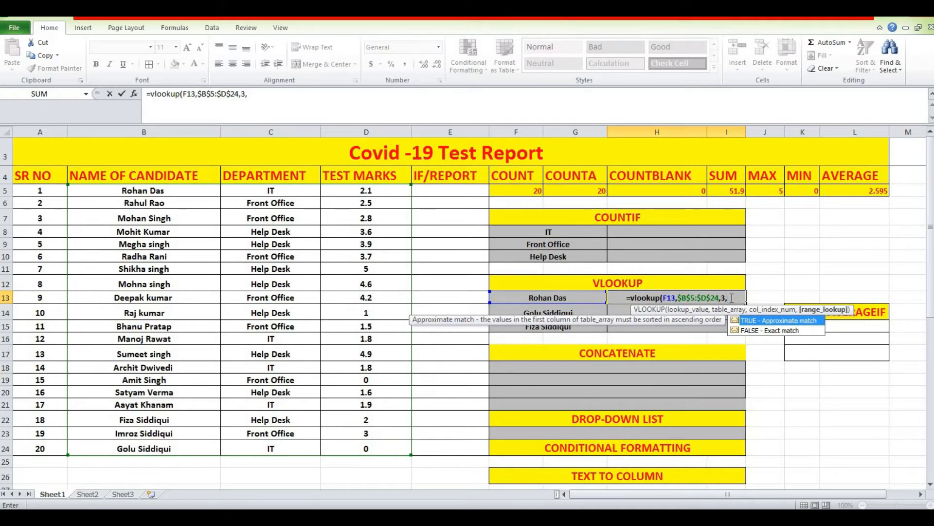
Complete the VLOOKUP formula in H13 with FALSE for an exact match.
{"action": "type", "text": "f"}
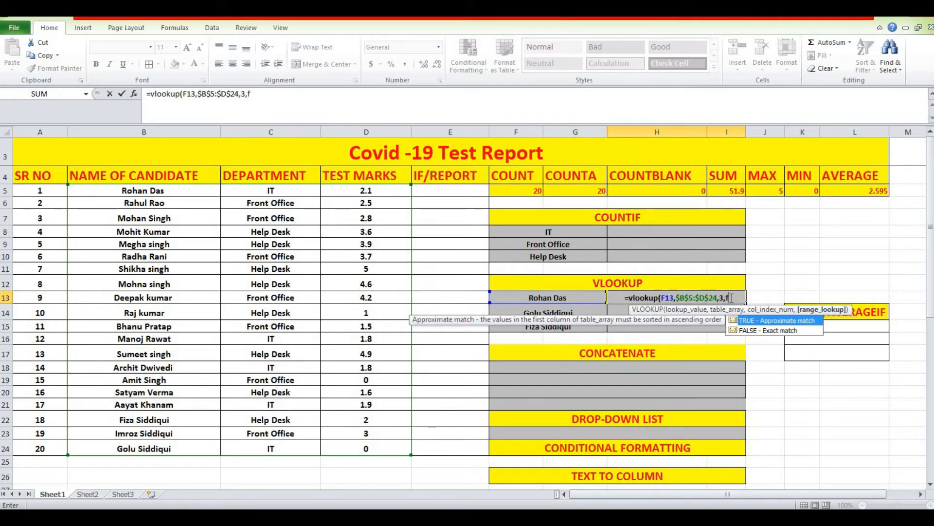
{"action": "type", "text": "al"}
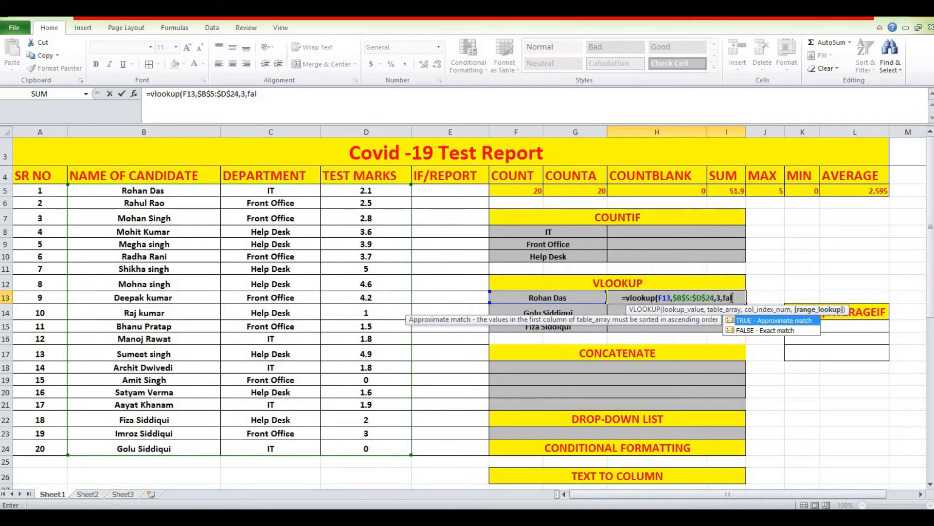
{"action": "type", "text": "se"}
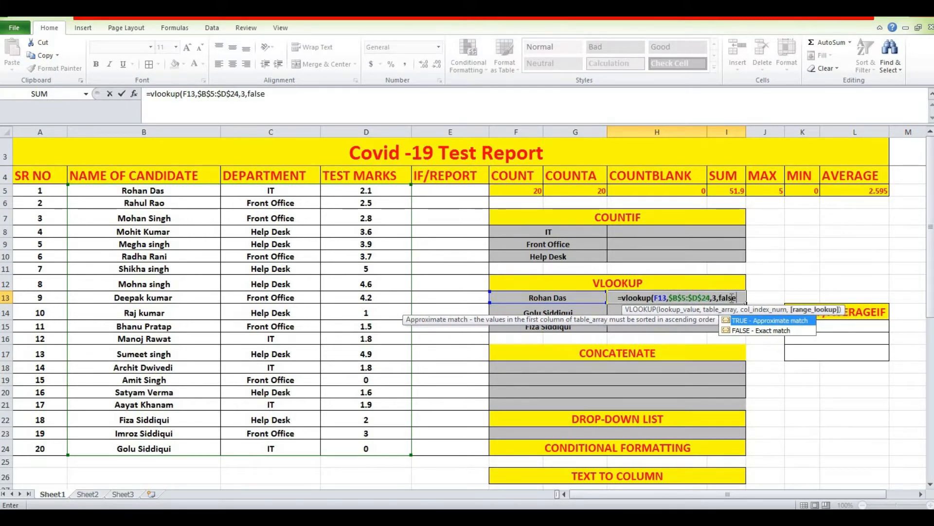
{"action": "type", "text": ")"}
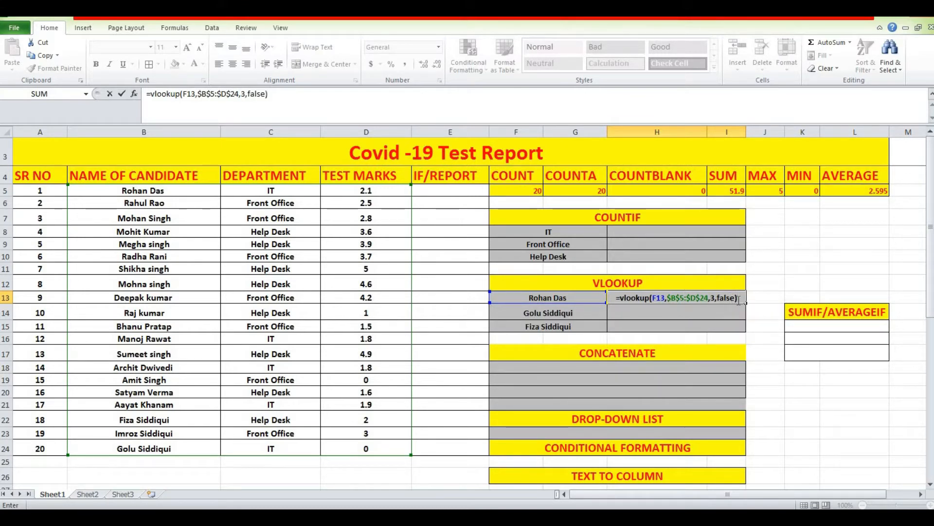
{"action": "key", "text": "Return"}
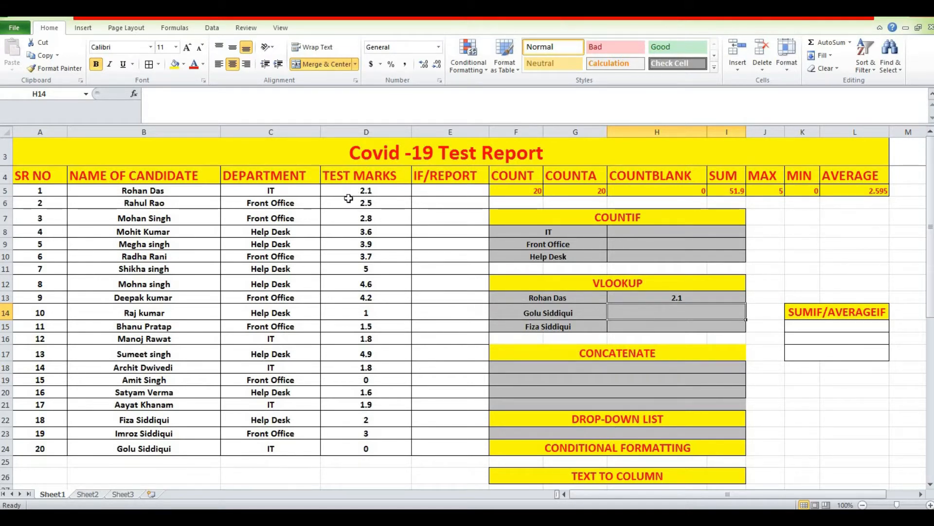
Replace FALSE with 0 in the H13 VLOOKUP formula and fill the formula down to H15.
{"action": "left_click", "coordinate": [654, 295]}
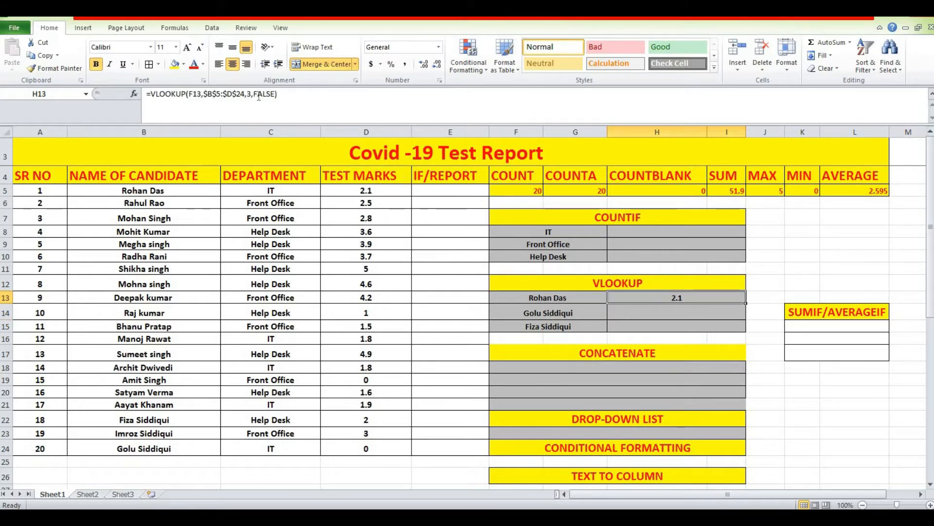
{"action": "left_click", "coordinate": [275, 95]}
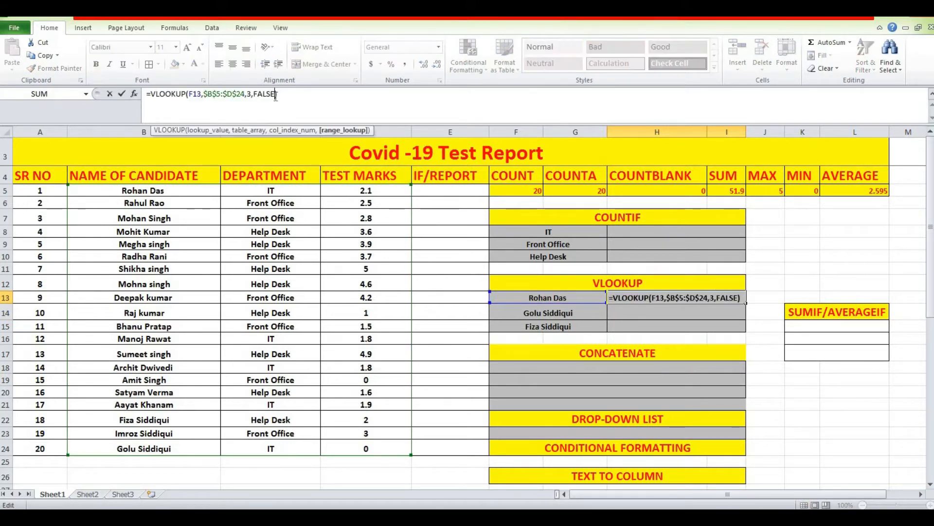
{"action": "key", "text": "BackSpace"}
{"action": "key", "text": "BackSpace"}
{"action": "key", "text": "BackSpace"}
{"action": "key", "text": "BackSpace"}
{"action": "key", "text": "BackSpace"}
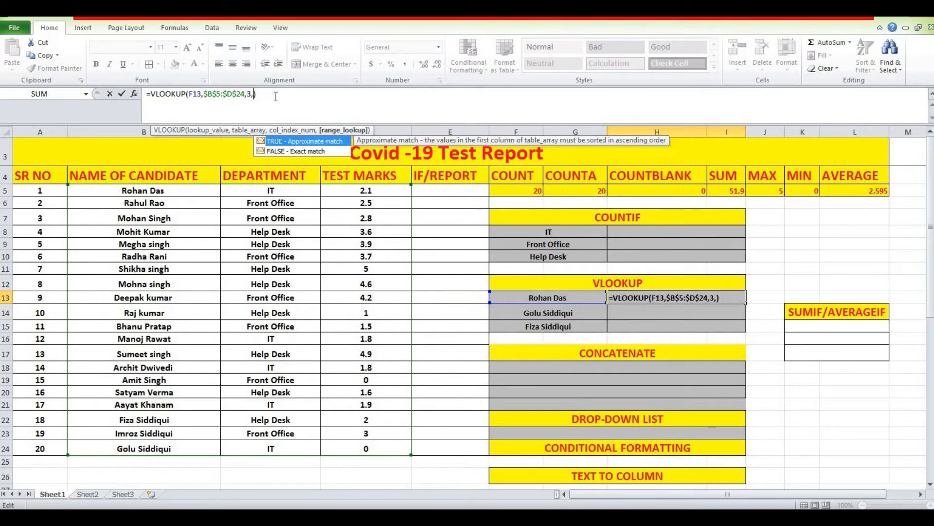
{"action": "type", "text": "0"}
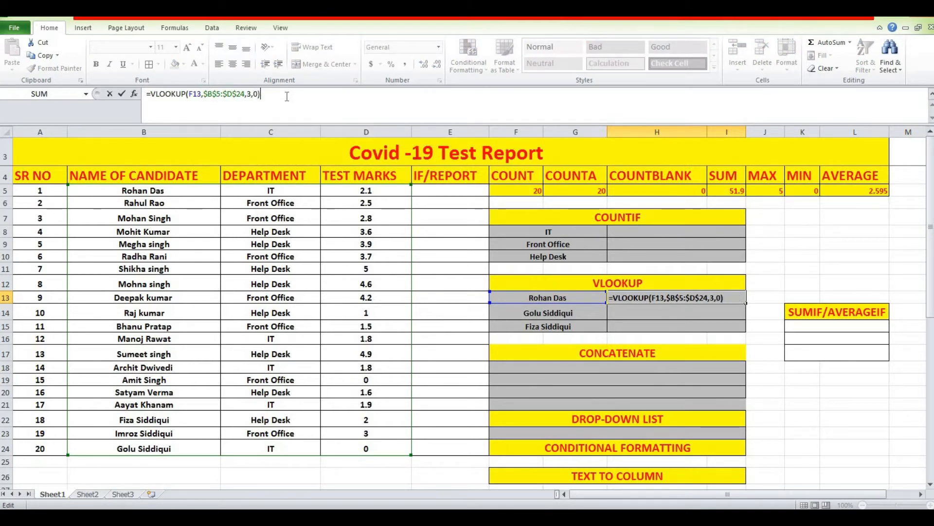
{"action": "key", "text": "Return"}
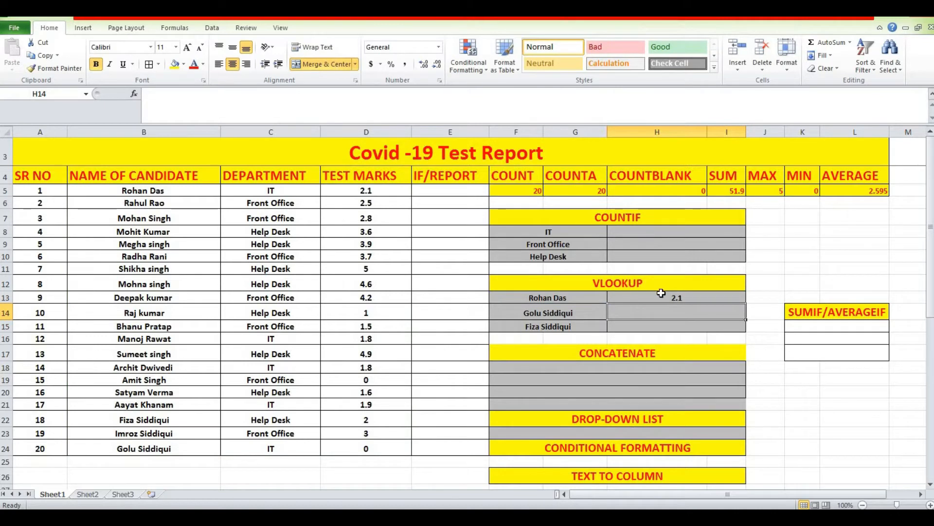
{"action": "left_click", "coordinate": [662, 298]}
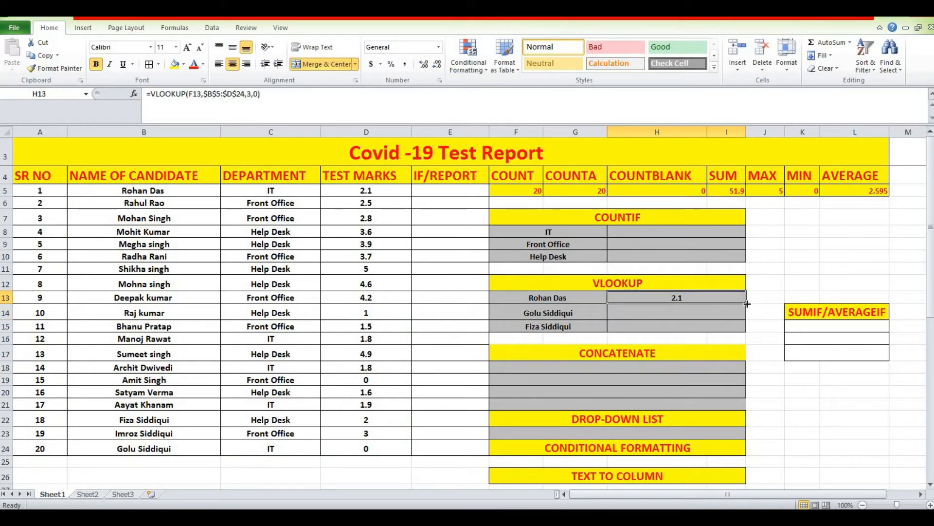
{"action": "left_click_drag", "start_coordinate": [746, 303], "coordinate": [747, 330]}
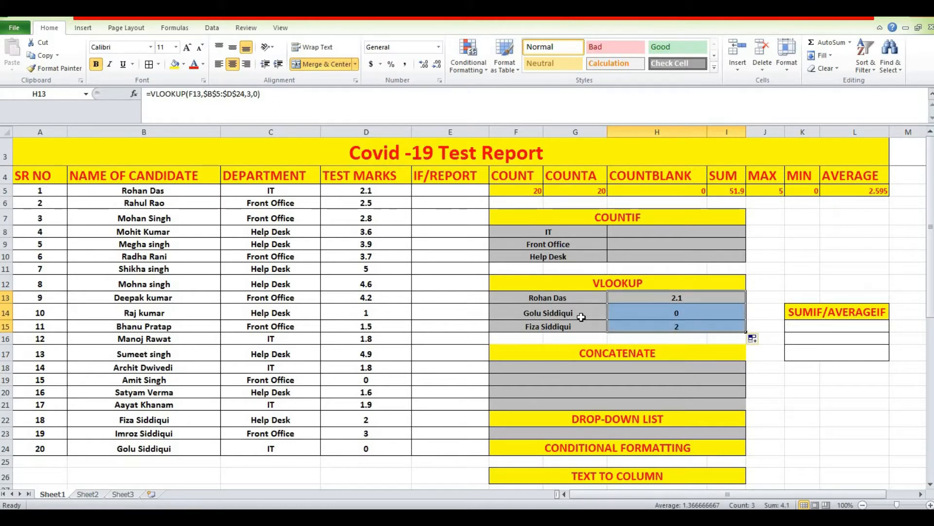
Clear the last candidate's test mark in D24.
{"action": "left_click", "coordinate": [365, 448]}
{"action": "key", "text": "Delete"}
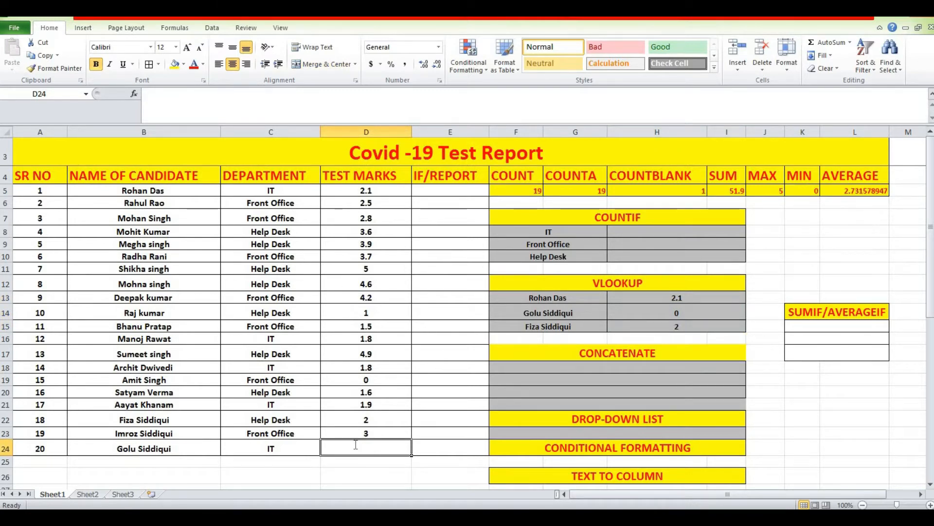
{"action": "type", "text": "1"}
{"action": "key", "text": "ctrl+Return"}
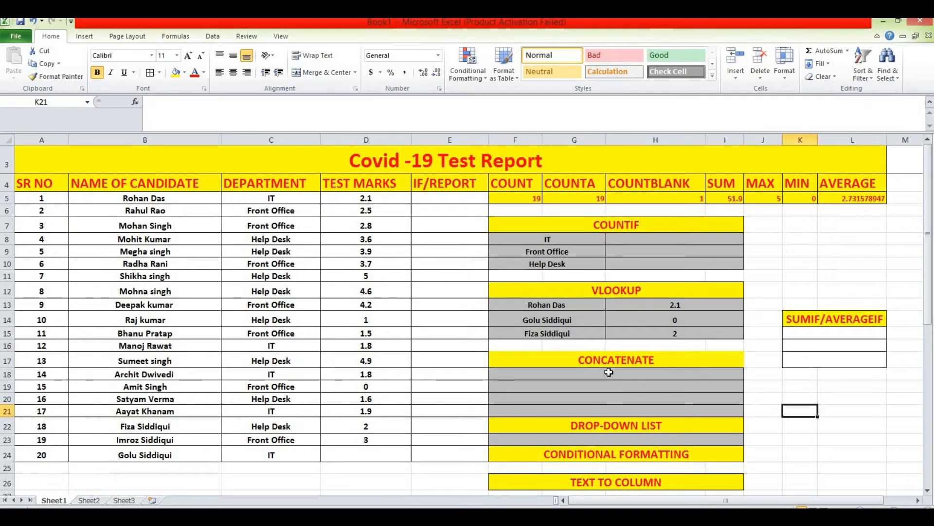
Enter a formula in F18 that joins F13 and H13 using the & operator, with a quoted space between them.
{"action": "left_click", "coordinate": [608, 371]}
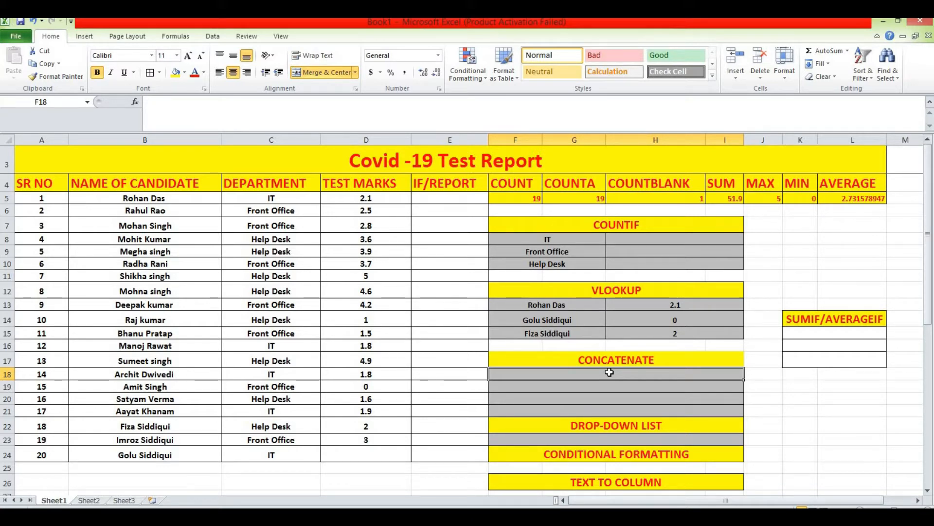
{"action": "type", "text": "="}
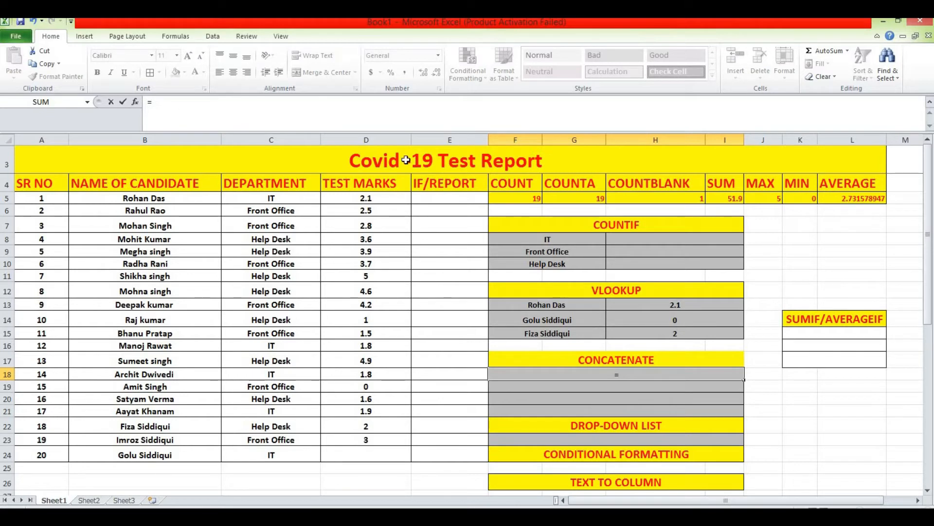
{"action": "left_click", "coordinate": [559, 307]}
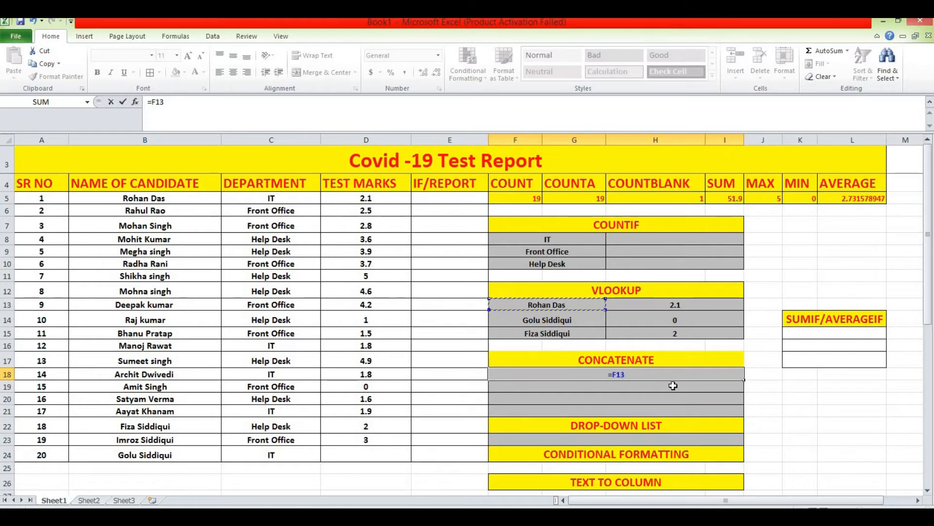
{"action": "type", "text": "&"}
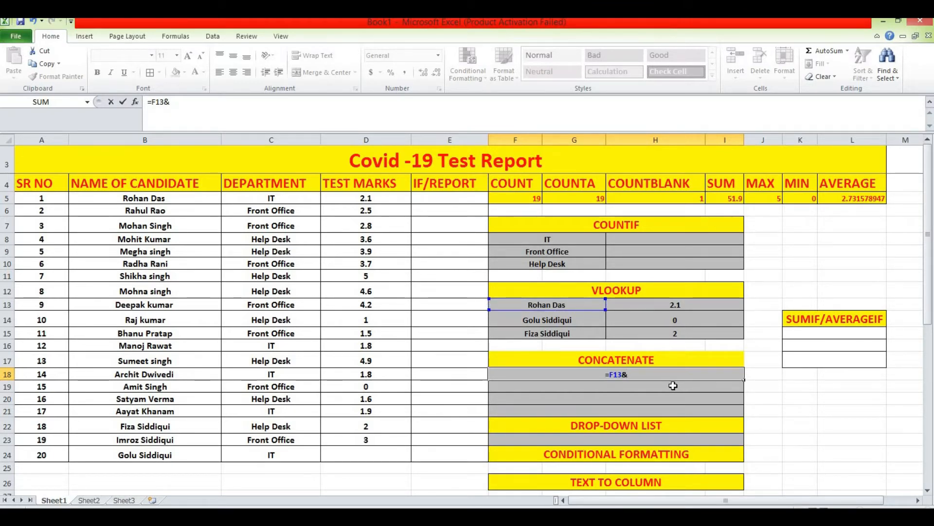
{"action": "type", "text": "\"\"&"}
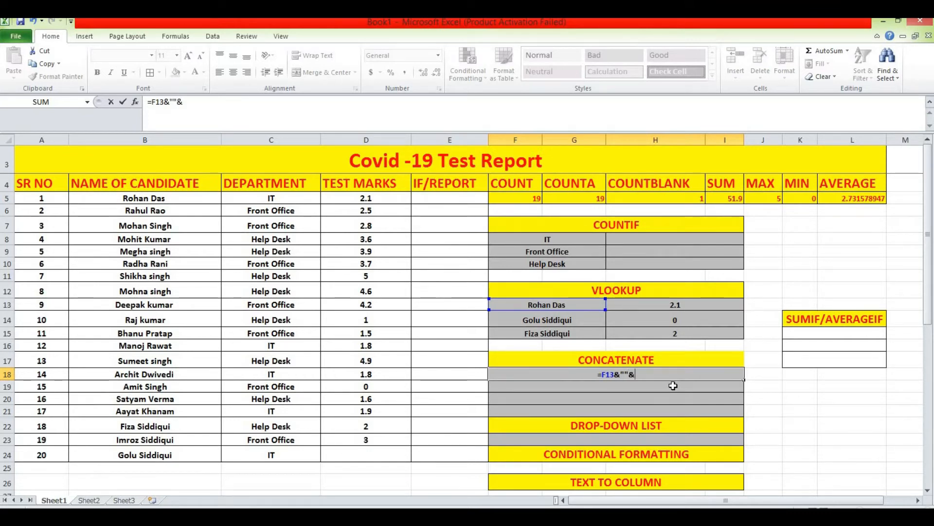
{"action": "left_click", "coordinate": [690, 303]}
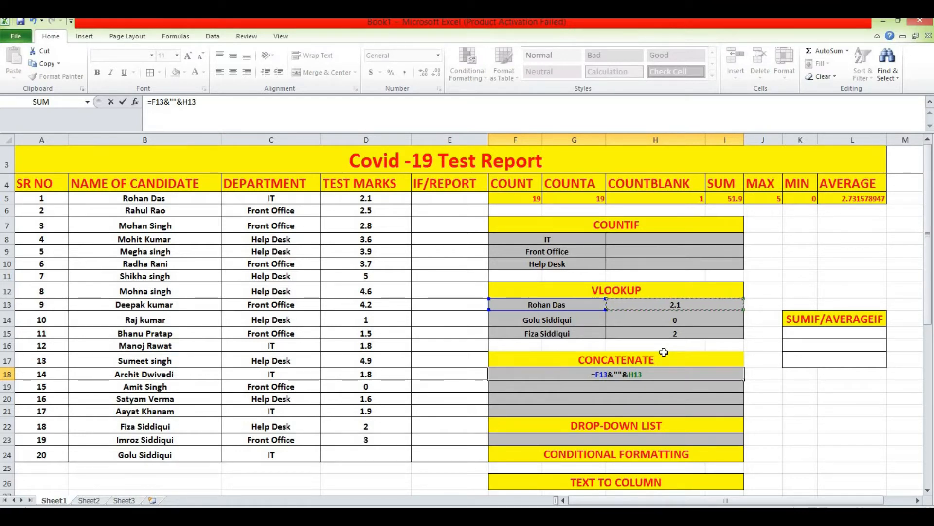
{"action": "key", "text": "Return"}
Widen the gap in the F18 joining formula by adding another space inside the quotation marks.
{"action": "left_click", "coordinate": [659, 398]}
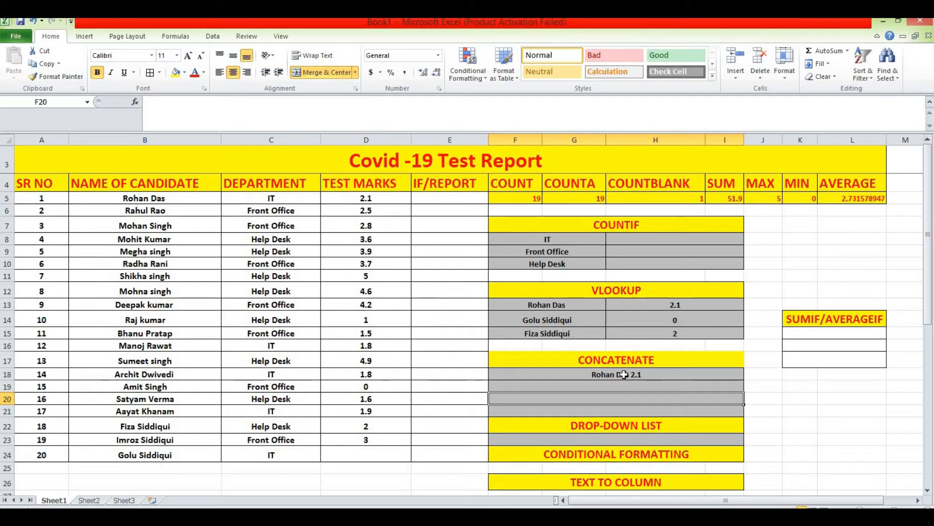
{"action": "left_click", "coordinate": [624, 375]}
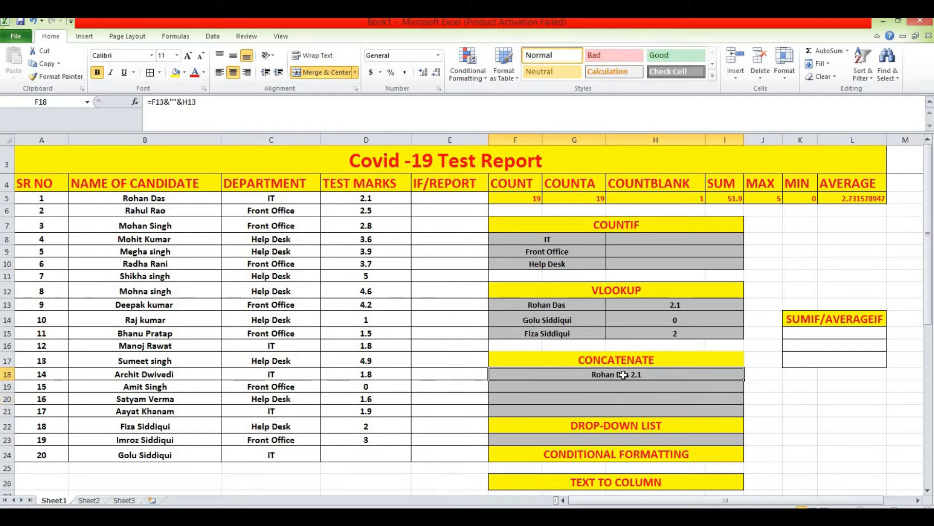
{"action": "left_click", "coordinate": [174, 100]}
{"action": "key", "text": "BackSpace"}
{"action": "left_click", "coordinate": [209, 106]}
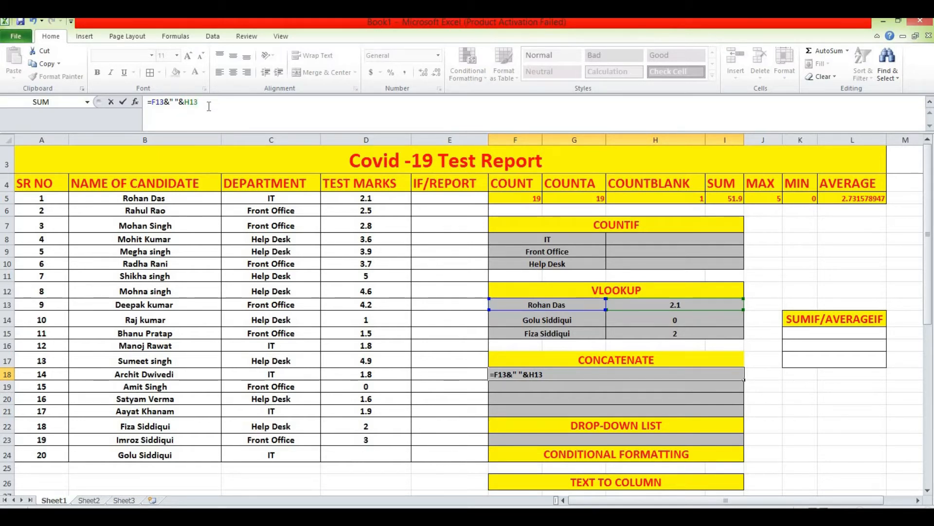
{"action": "key", "text": "Return"}
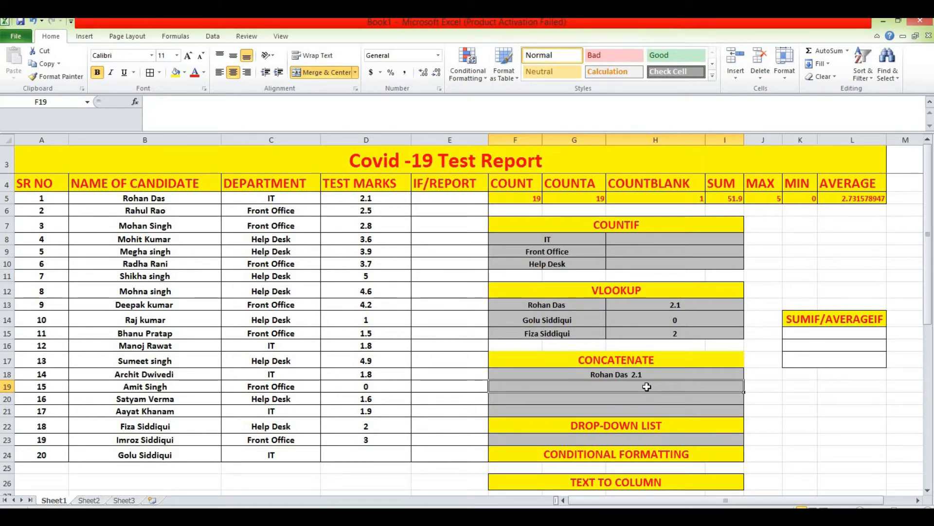
Start a CONCATENATE formula in F19 with F14 as the first text.
{"action": "type", "text": "=c"}
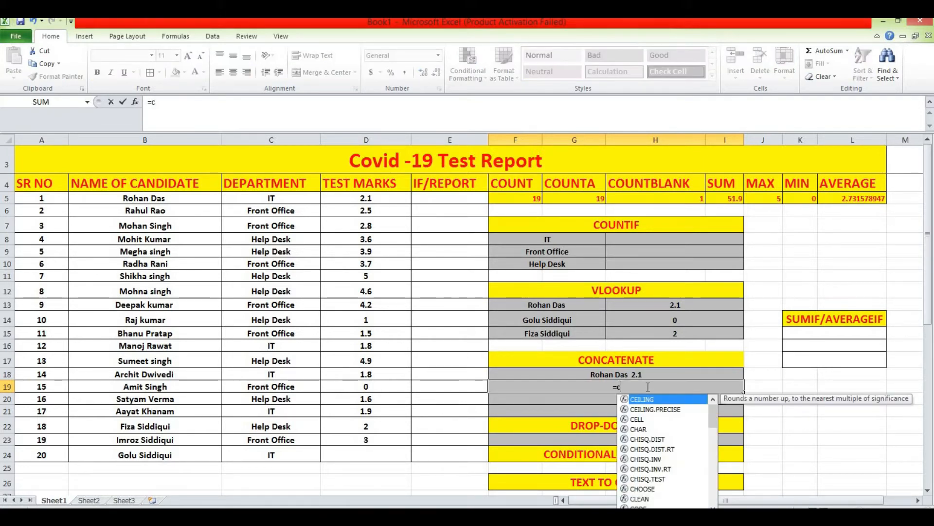
{"action": "type", "text": "onca"}
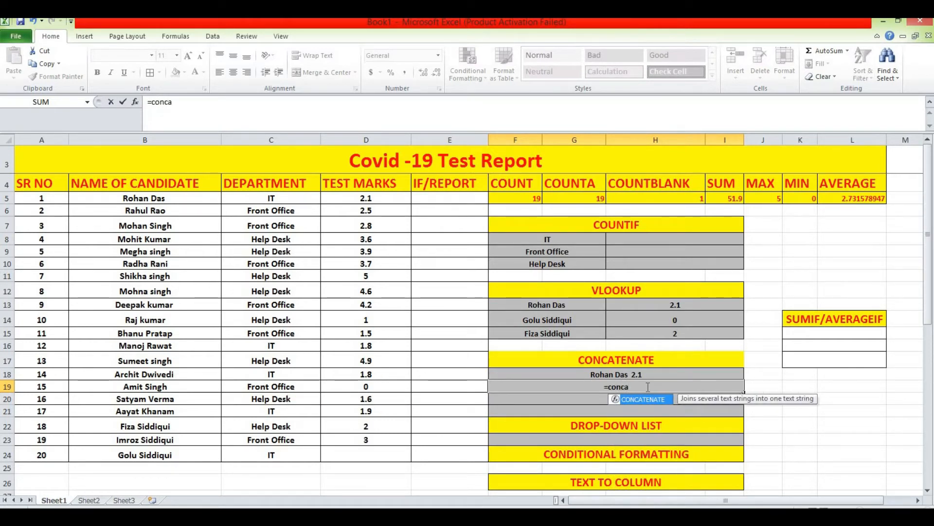
{"action": "type", "text": "te"}
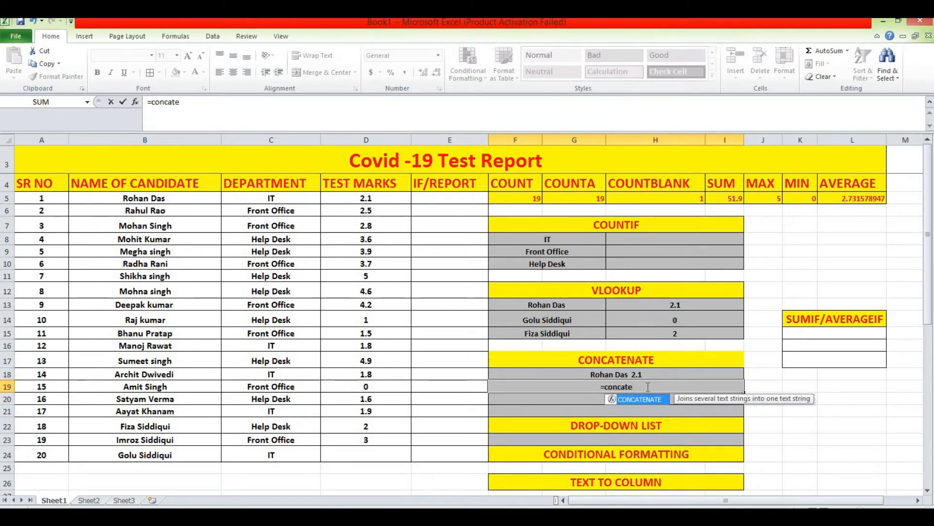
{"action": "type", "text": "nate"}
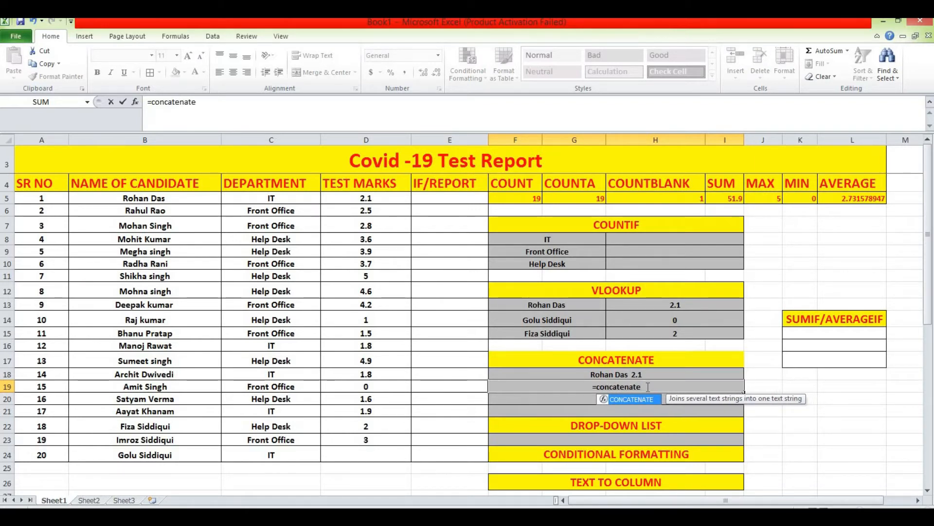
{"action": "type", "text": "("}
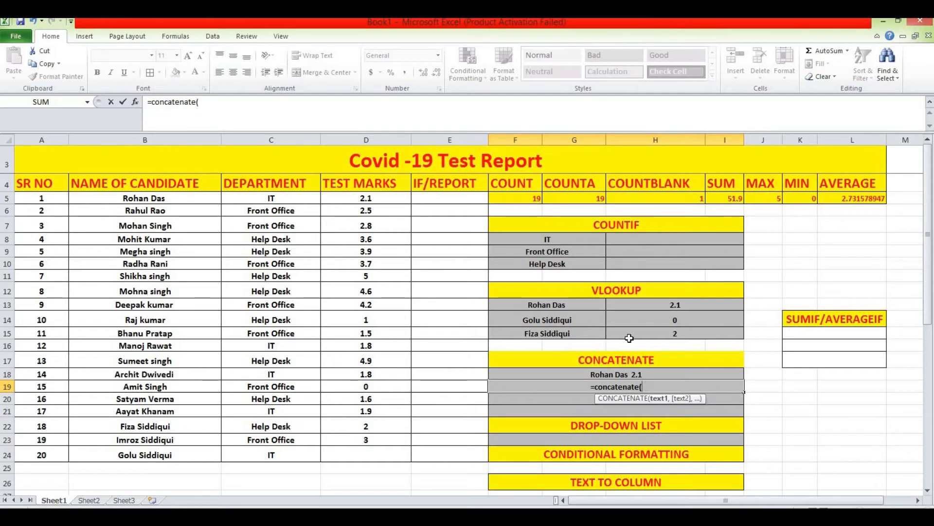
{"action": "left_click", "coordinate": [565, 322]}
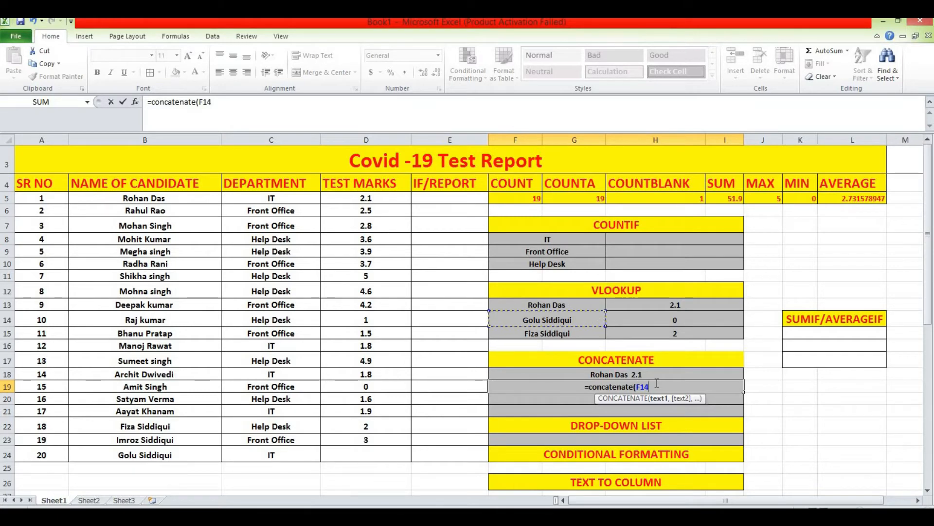
Complete the F19 CONCATENATE formula with a quoted space as the second text and H14 as the third.
{"action": "type", "text": ","}
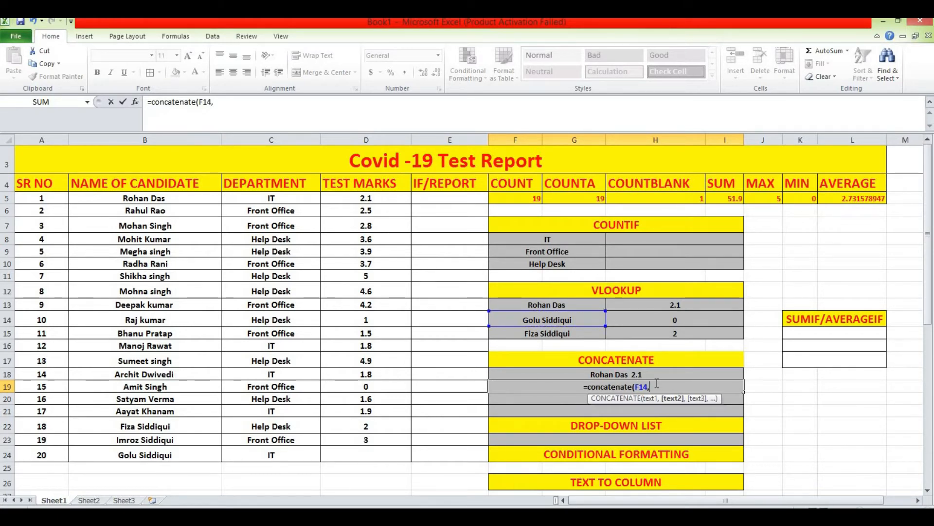
{"action": "type", "text": "\" "}
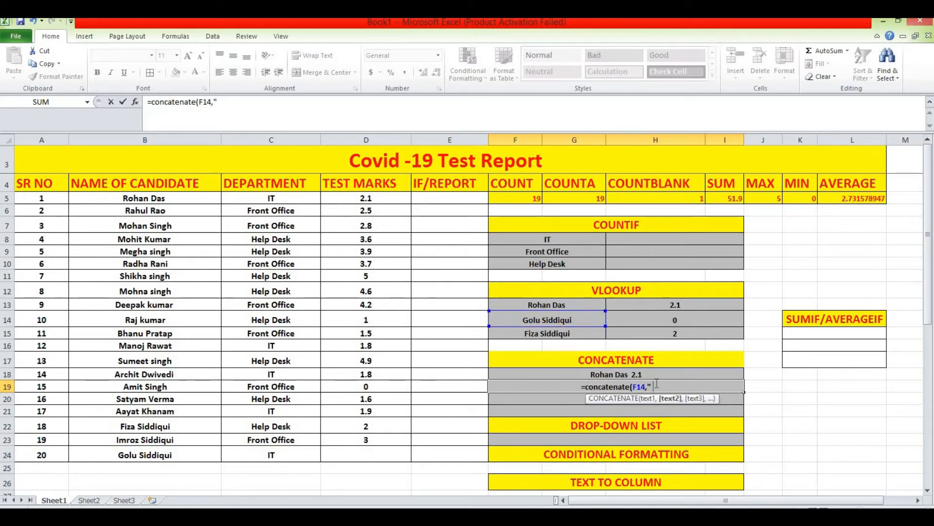
{"action": "type", "text": "\""}
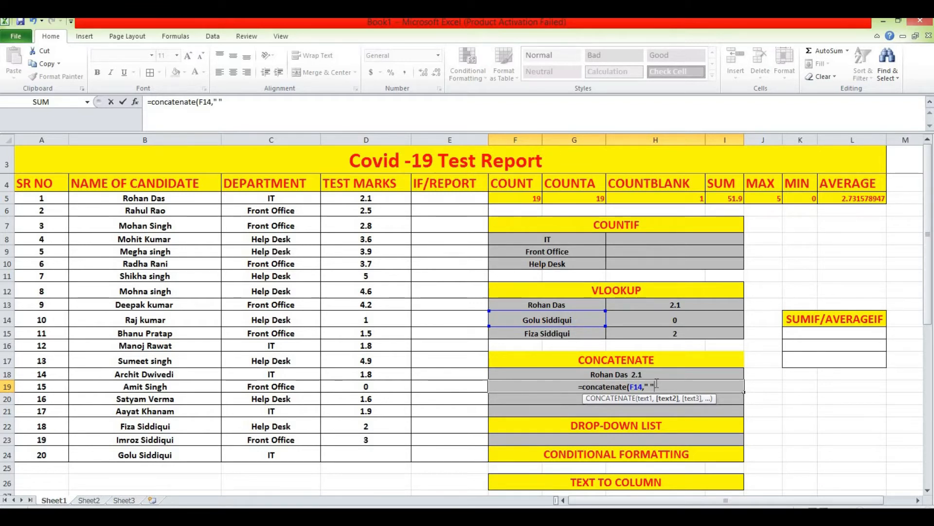
{"action": "type", "text": ","}
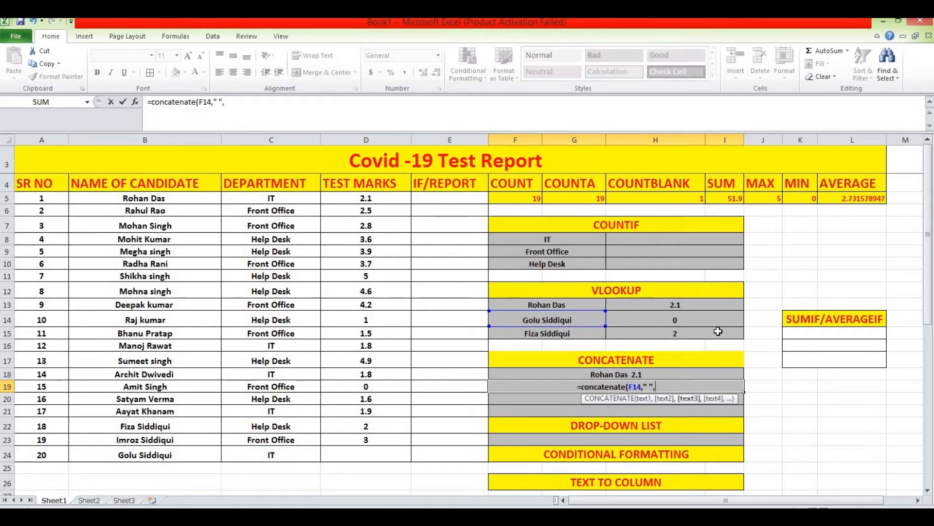
{"action": "left_click", "coordinate": [698, 320]}
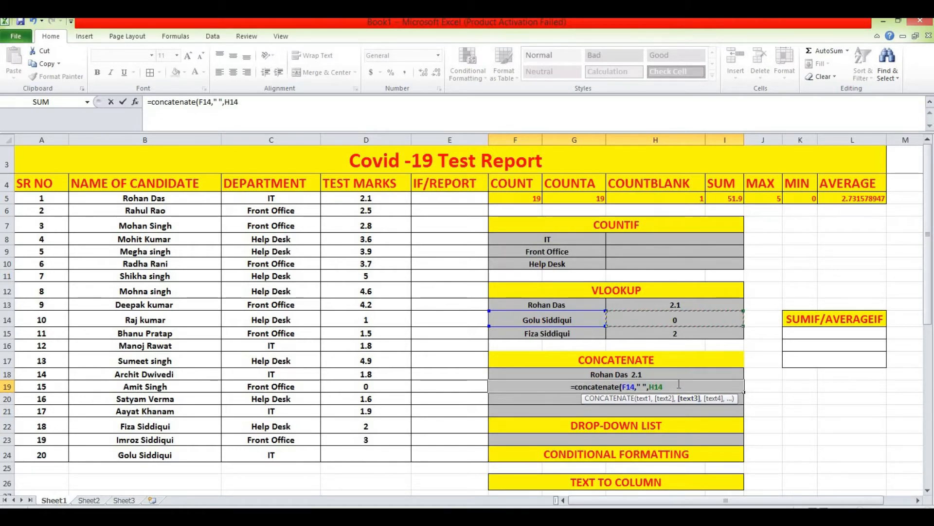
{"action": "type", "text": ")"}
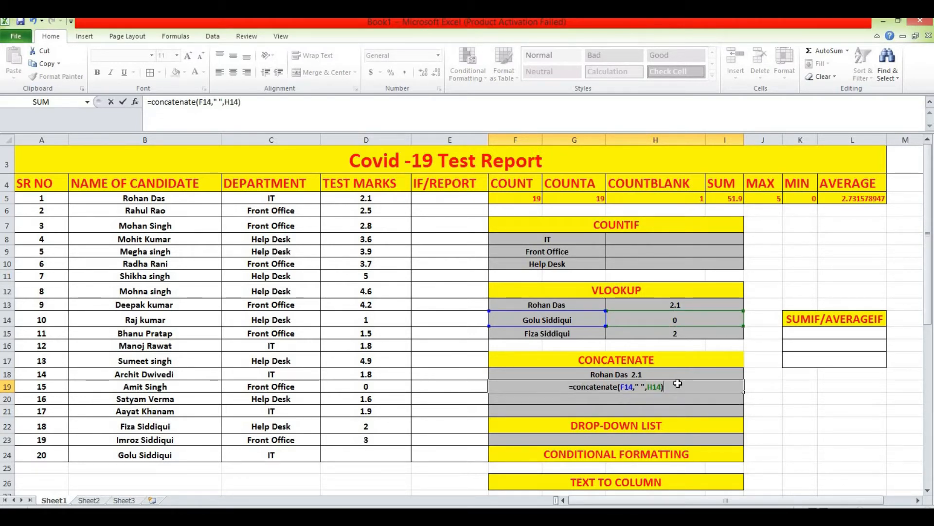
{"action": "key", "text": "Return"}
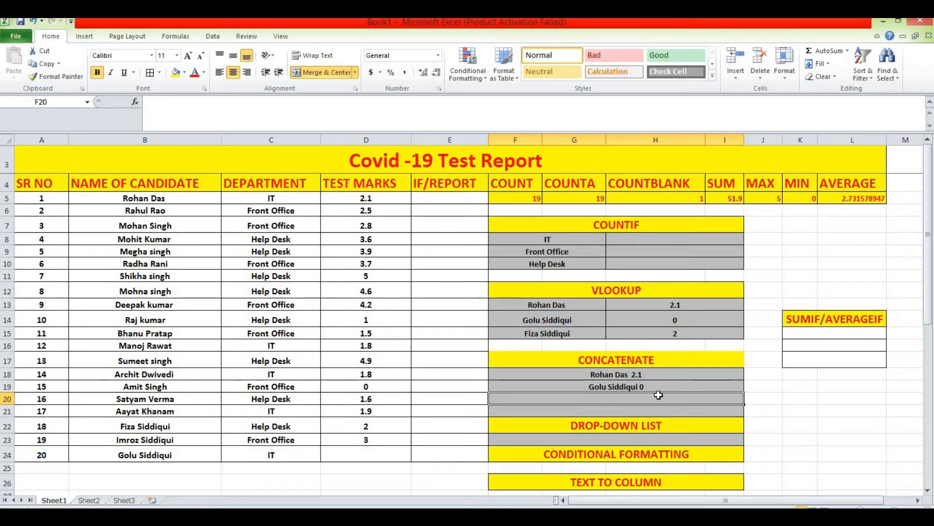
Add an extra space inside the quoted separator of the F19 CONCATENATE formula.
{"action": "left_click", "coordinate": [657, 387]}
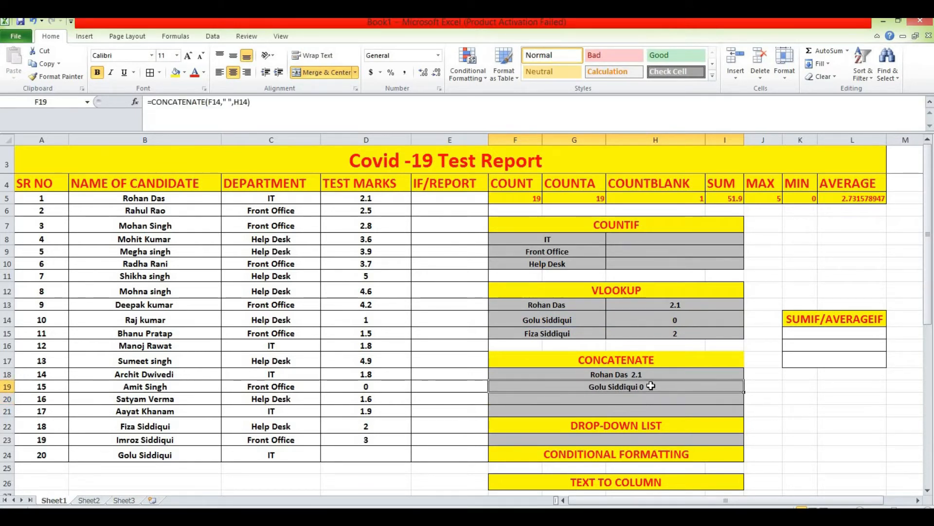
{"action": "left_click", "coordinate": [224, 101]}
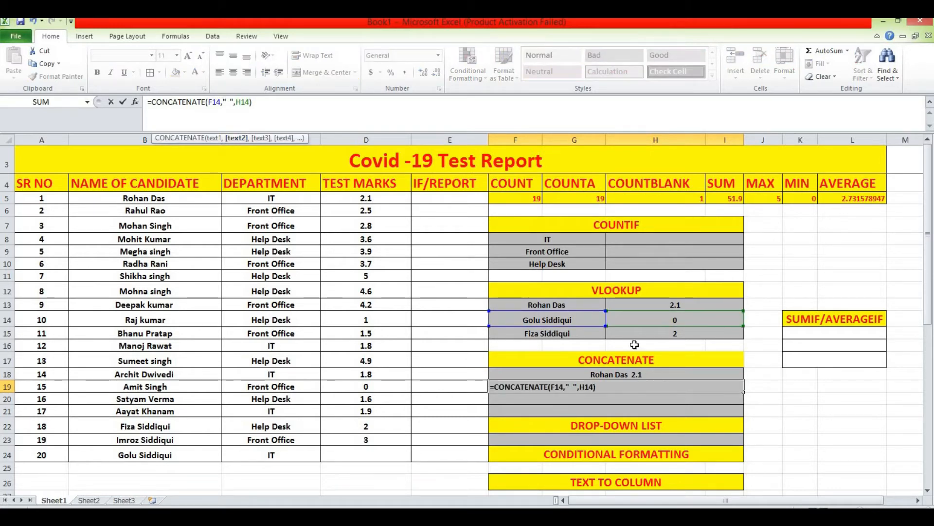
{"action": "double_click", "coordinate": [672, 388]}
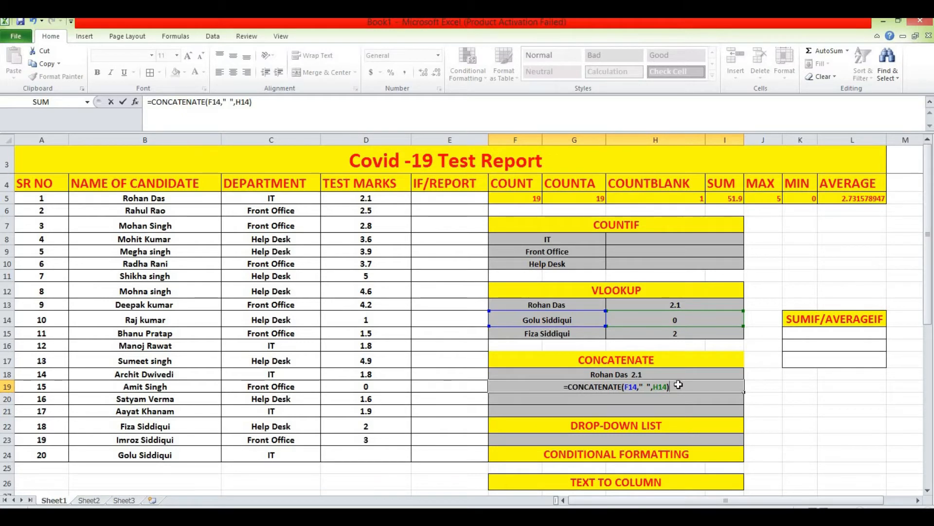
{"action": "key", "text": "Return"}
Fill the F19 CONCATENATE formula down to F21.
{"action": "left_click", "coordinate": [676, 384]}
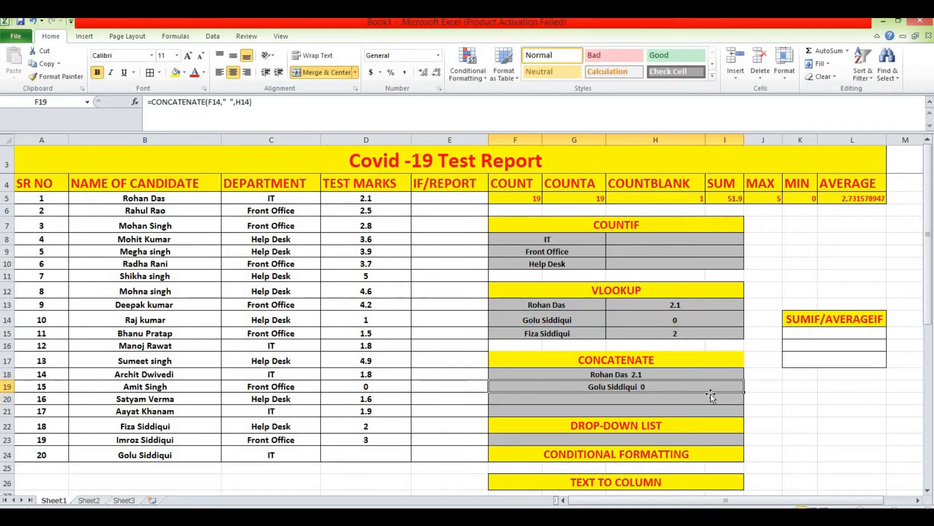
{"action": "left_click_drag", "start_coordinate": [744, 401], "coordinate": [748, 415]}
{"action": "left_click", "coordinate": [788, 400]}
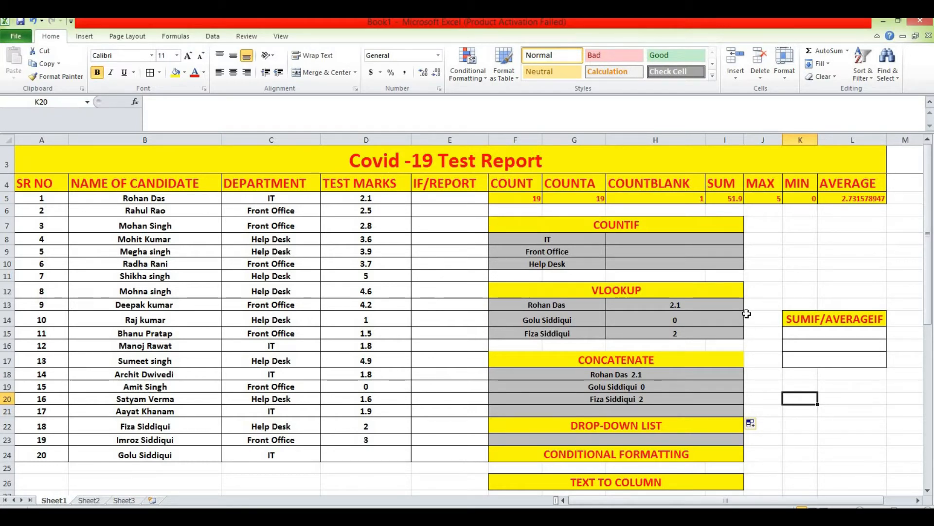
Enter a COUNTIF formula in H8 that counts the department range $C$5:$C$24 against the criterion in F8.
{"action": "left_click", "coordinate": [646, 238]}
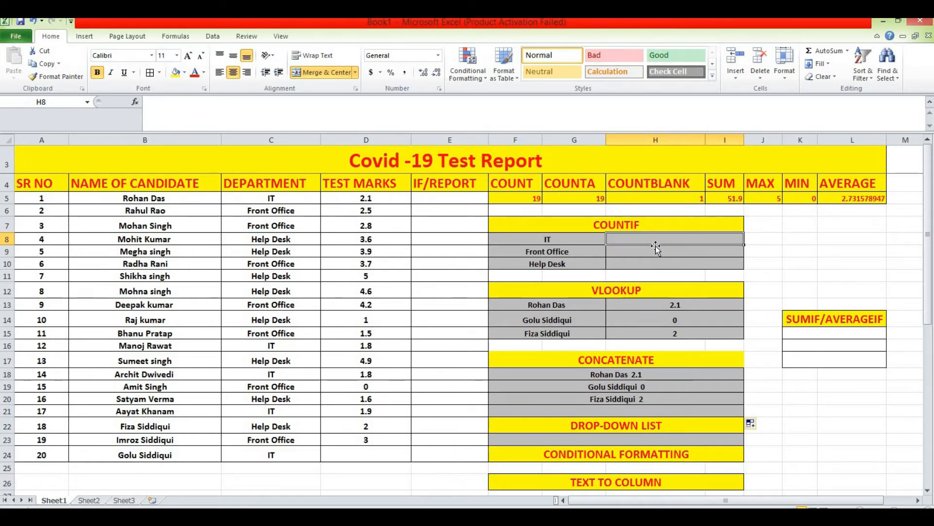
{"action": "type", "text": "=count"}
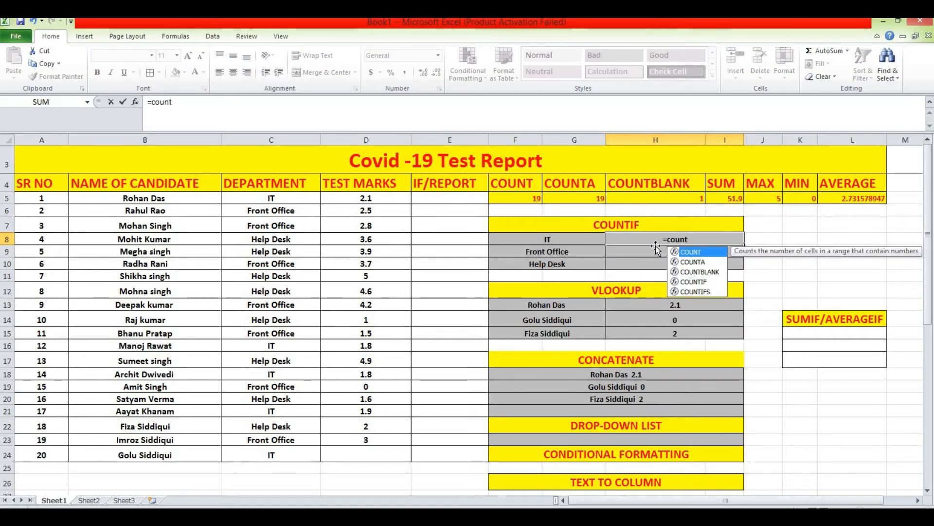
{"action": "type", "text": "if"}
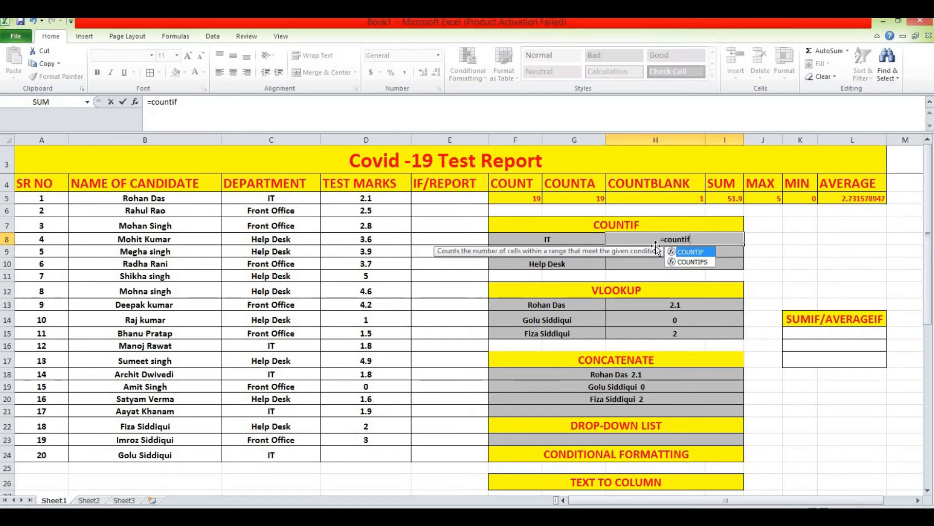
{"action": "type", "text": "("}
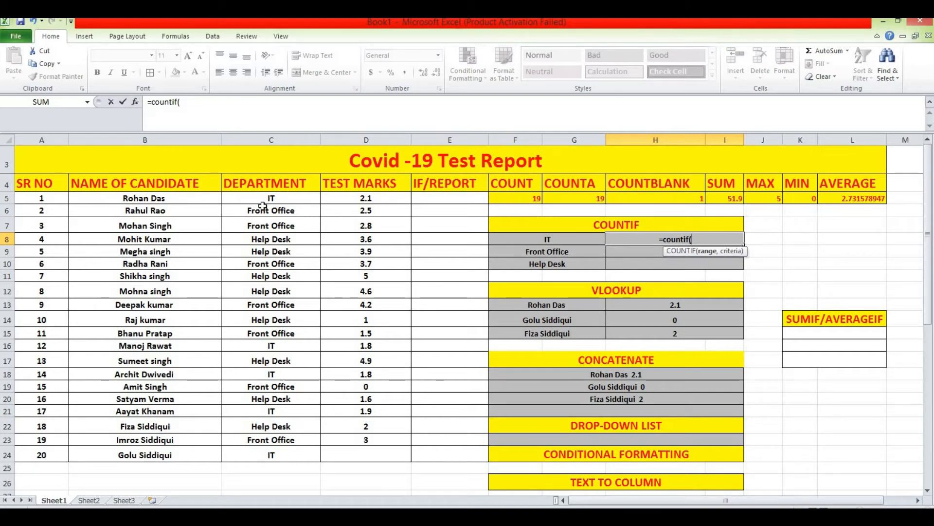
{"action": "left_click_drag", "start_coordinate": [263, 200], "coordinate": [272, 455]}
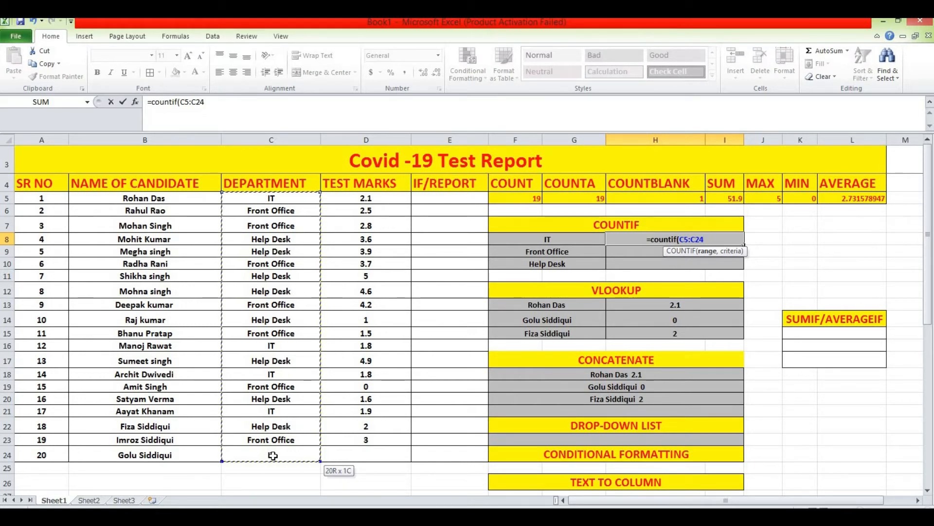
{"action": "left_click_drag", "start_coordinate": [273, 455], "coordinate": [272, 455]}
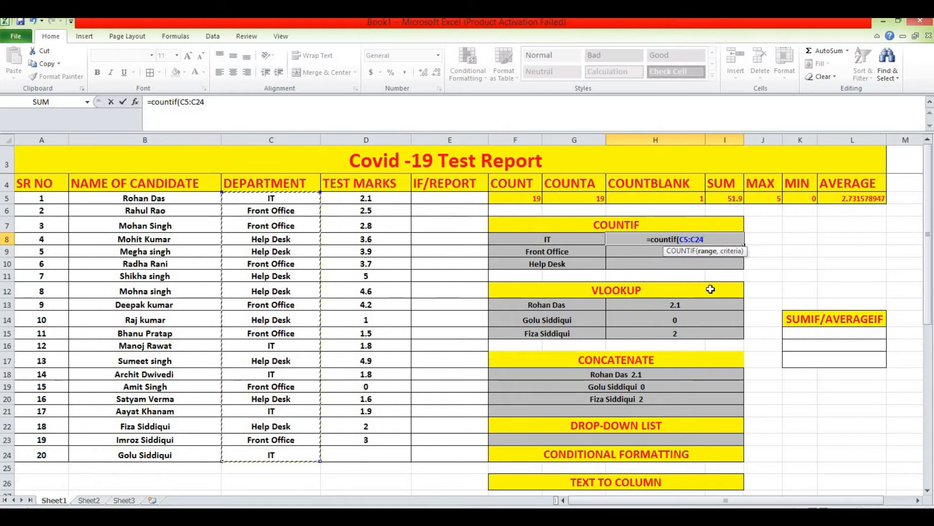
{"action": "key", "text": "F4"}
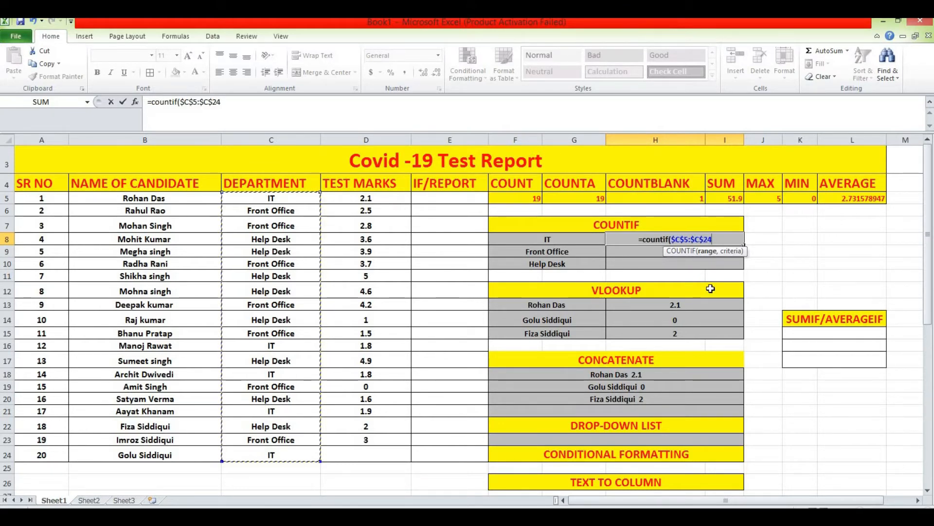
{"action": "type", "text": ","}
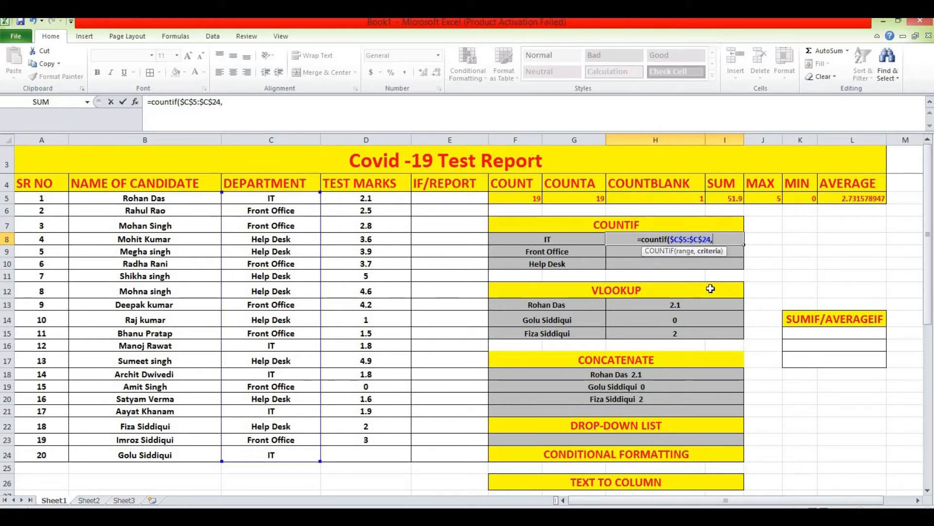
{"action": "left_click", "coordinate": [559, 242]}
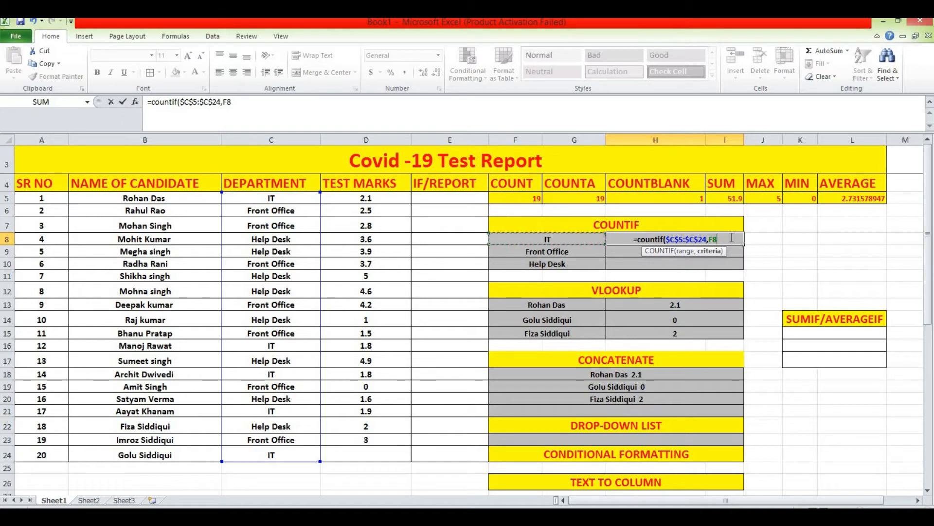
{"action": "type", "text": ")"}
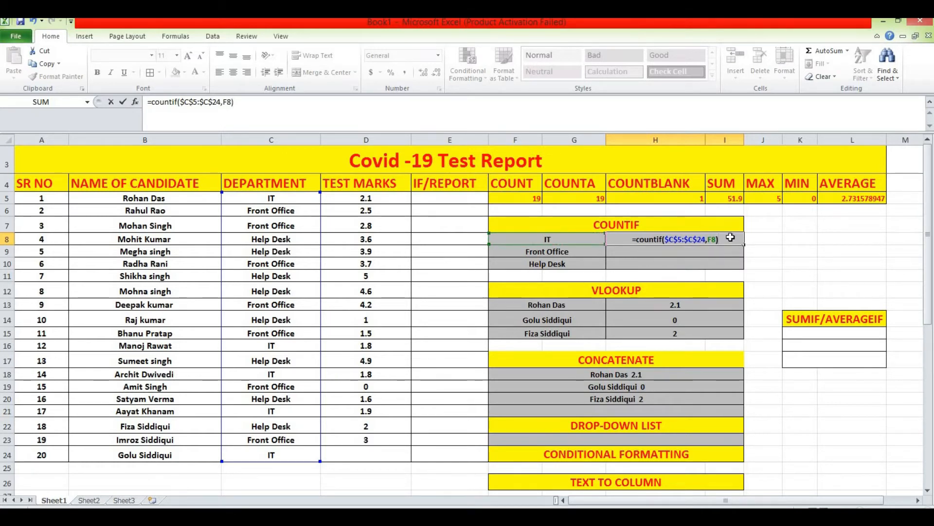
{"action": "key", "text": "Return"}
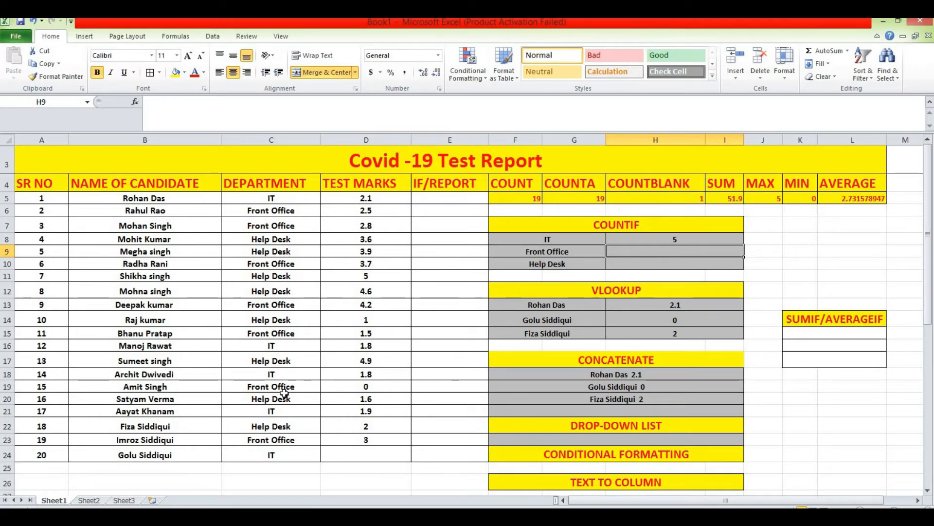
Fill the H8 COUNTIF formula down to H10 for the Front Office and Help Desk rows.
{"action": "left_click", "coordinate": [734, 236]}
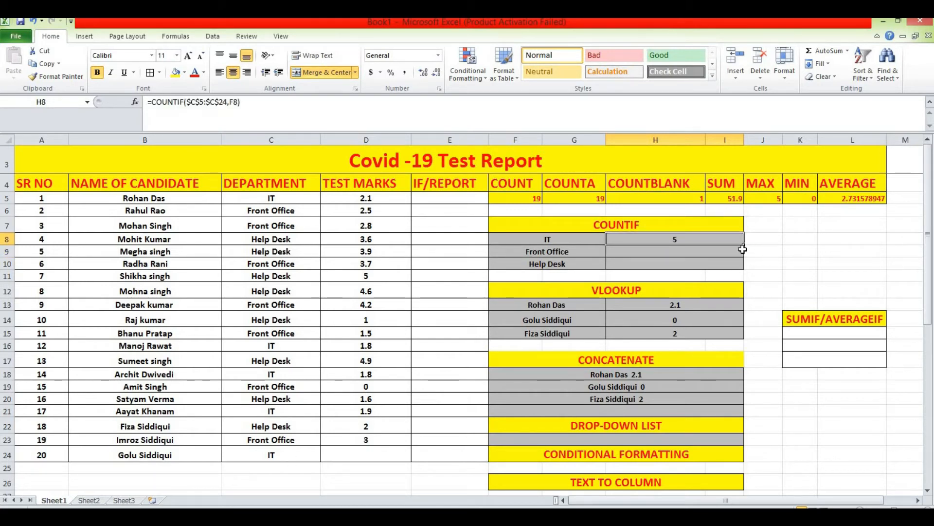
{"action": "left_click_drag", "start_coordinate": [743, 244], "coordinate": [740, 264]}
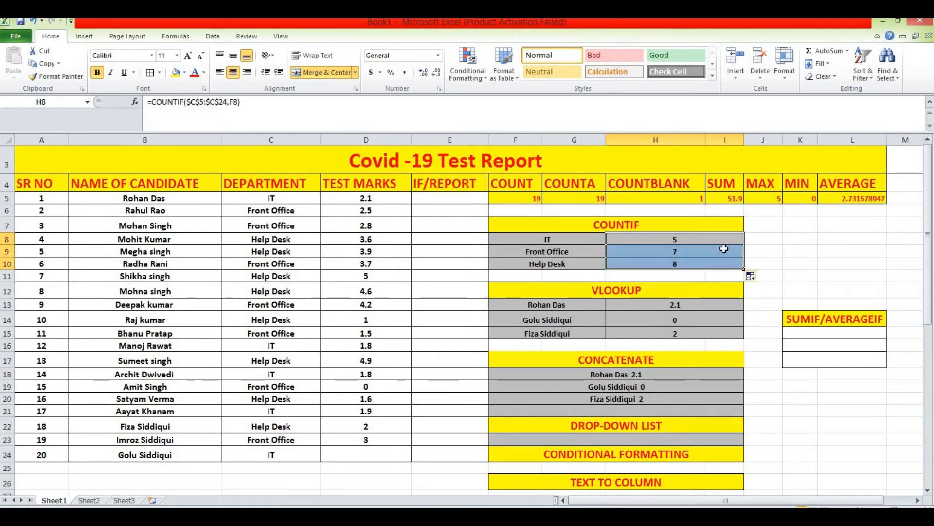
{"action": "left_click", "coordinate": [701, 275]}
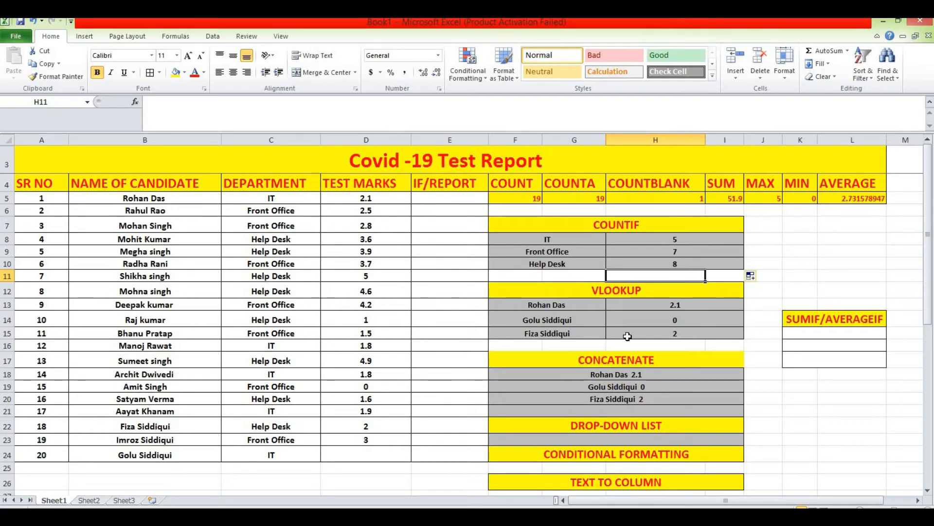
Start a SUMIF formula in K15 with the absolute department range $C$5:$C$24 as its range.
{"action": "left_click", "coordinate": [819, 332]}
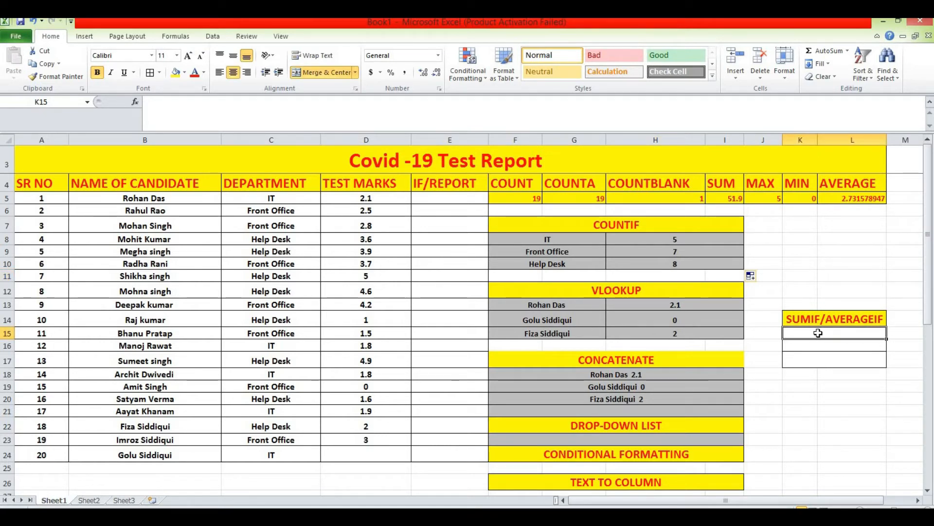
{"action": "type", "text": "="}
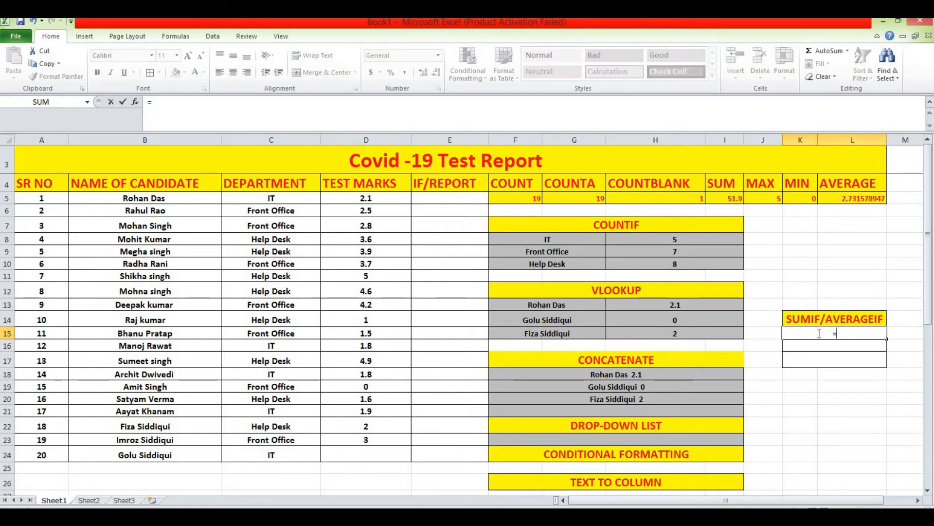
{"action": "type", "text": "sumif"}
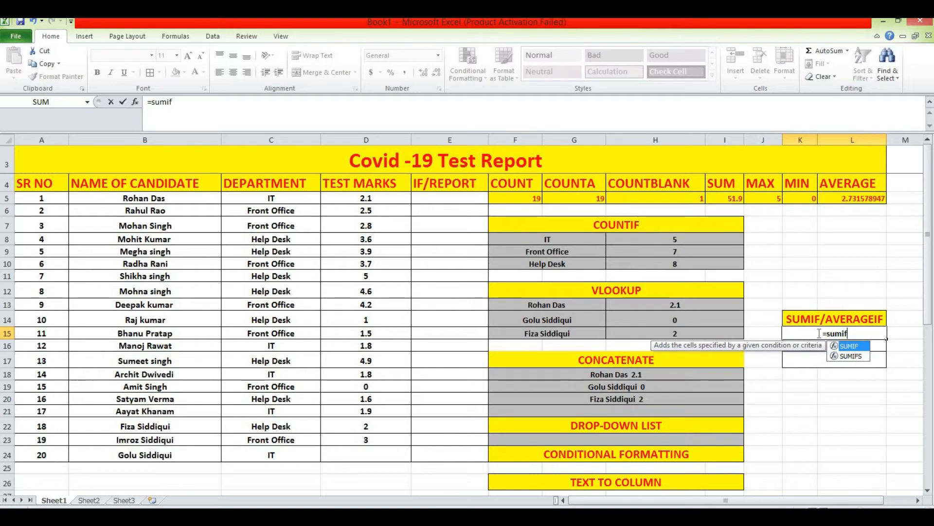
{"action": "type", "text": "("}
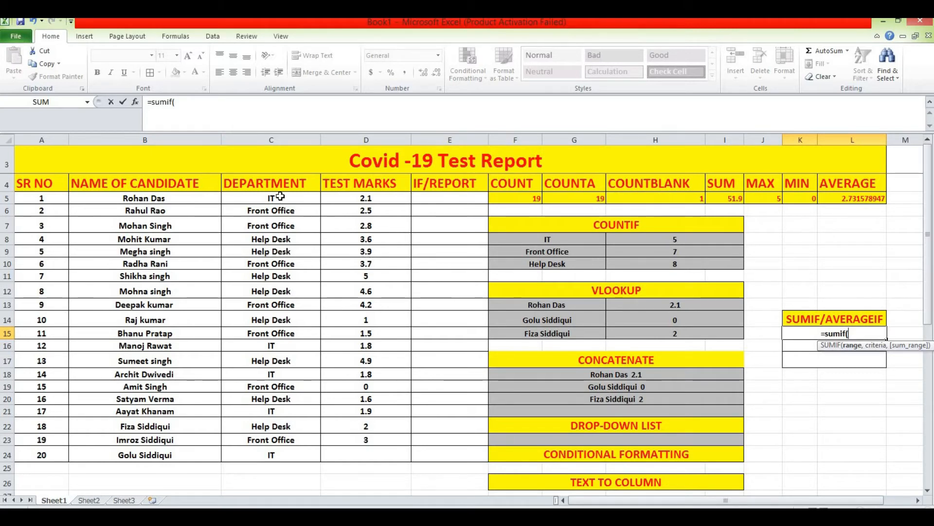
{"action": "left_click_drag", "start_coordinate": [281, 198], "coordinate": [284, 455]}
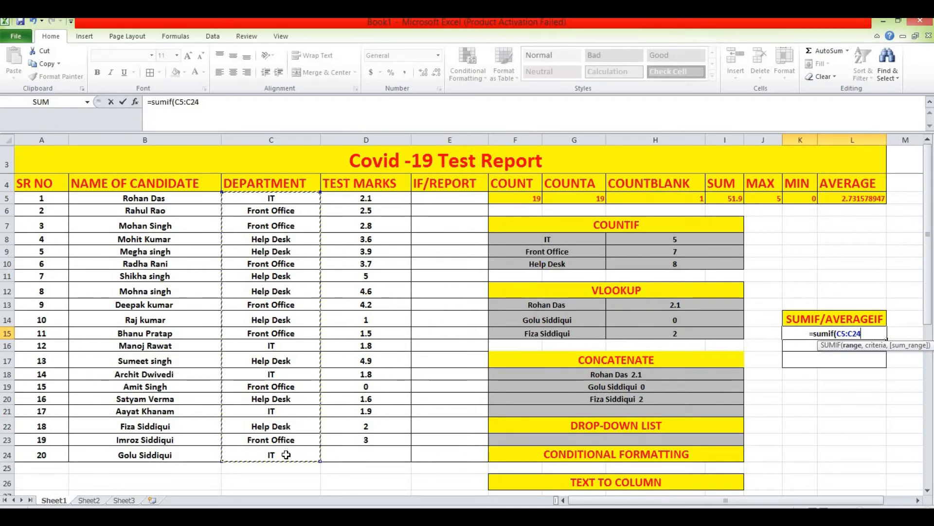
{"action": "key", "text": "F4"}
{"action": "type", "text": ","}
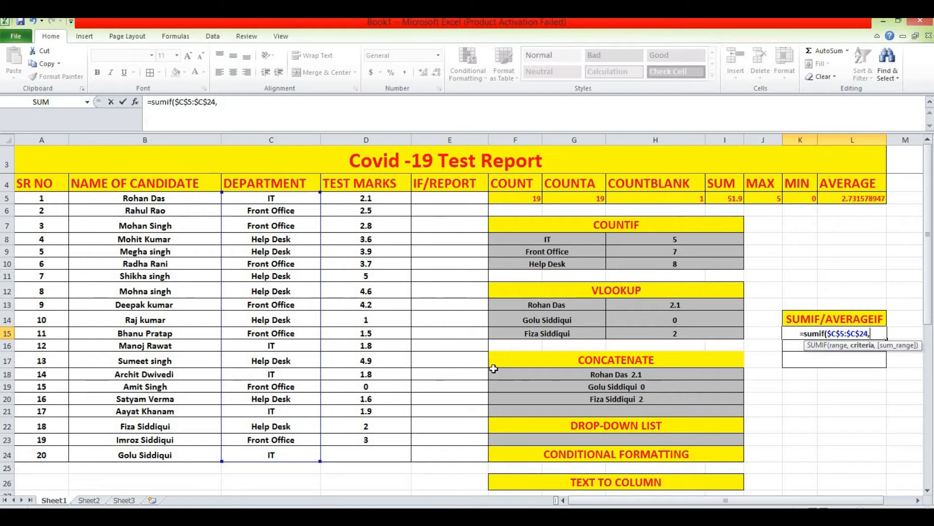
Complete the K15 SUMIF formula with F8 as the criterion and the absolute marks range $D$5:$D$24 as the sum range.
{"action": "left_click", "coordinate": [561, 239]}
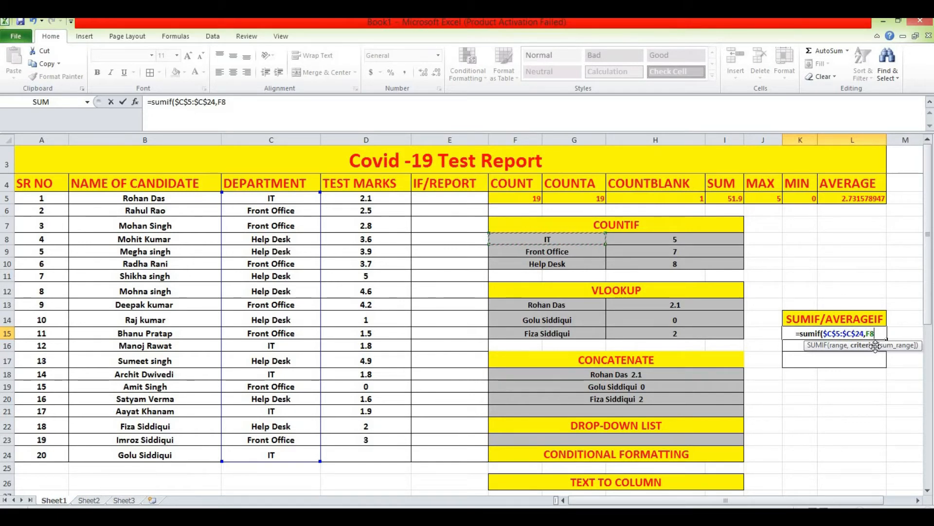
{"action": "type", "text": ","}
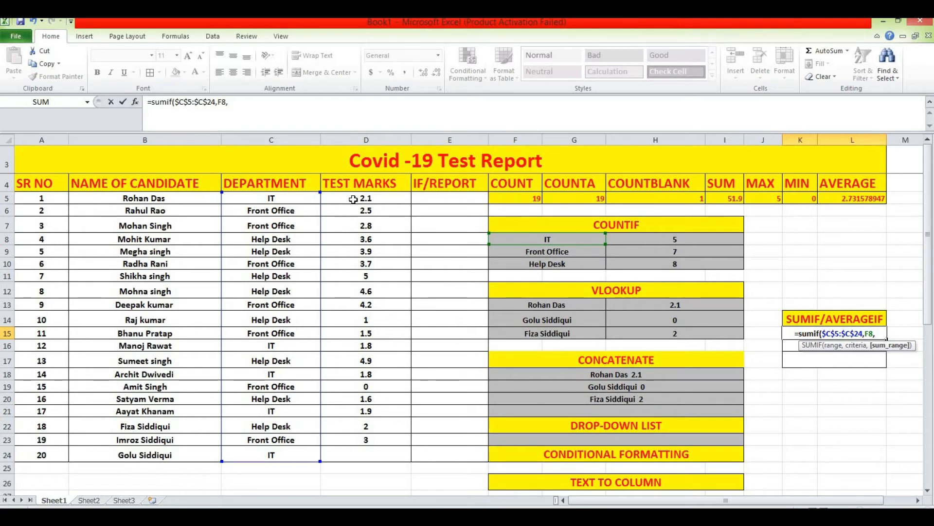
{"action": "left_click_drag", "start_coordinate": [347, 197], "coordinate": [369, 456]}
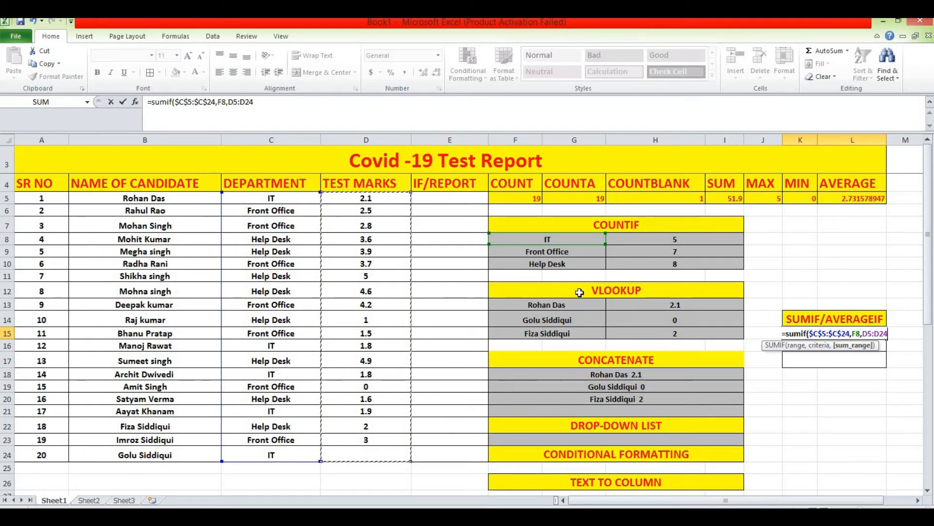
{"action": "key", "text": "F4"}
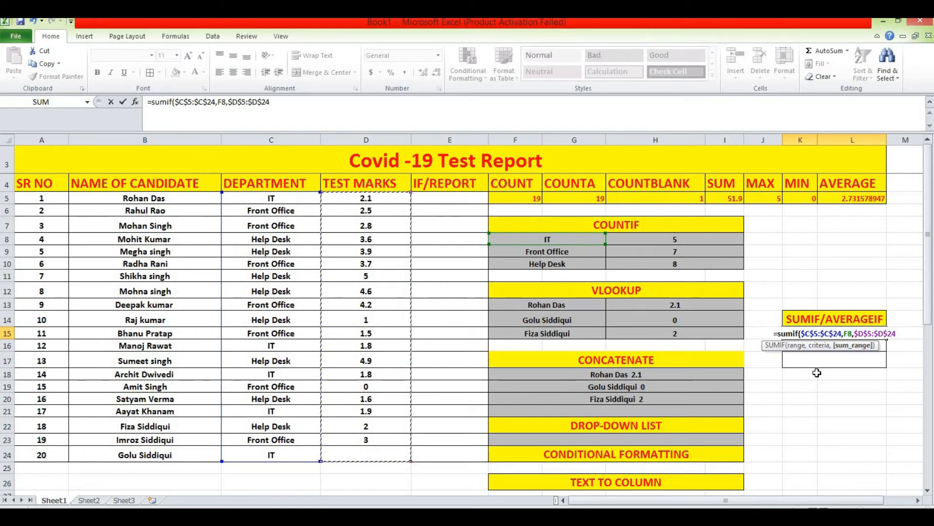
{"action": "type", "text": ")"}
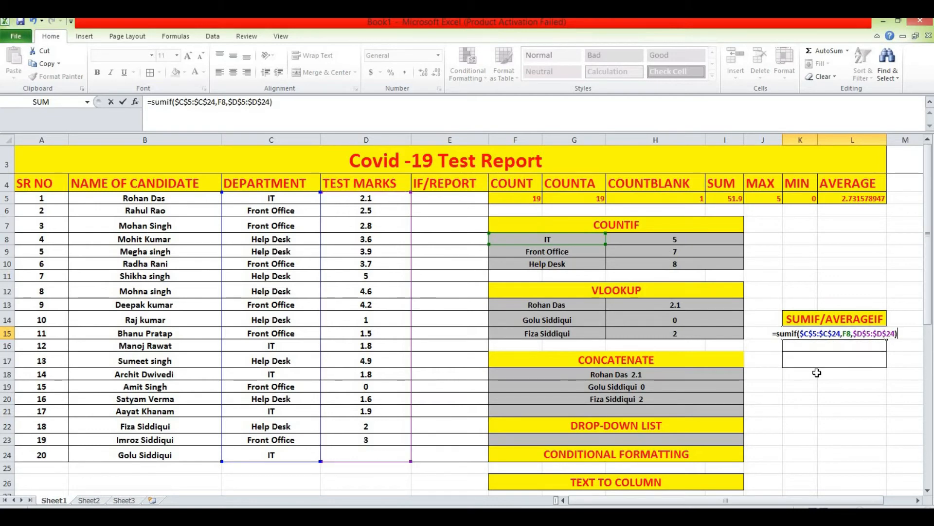
{"action": "key", "text": "Return"}
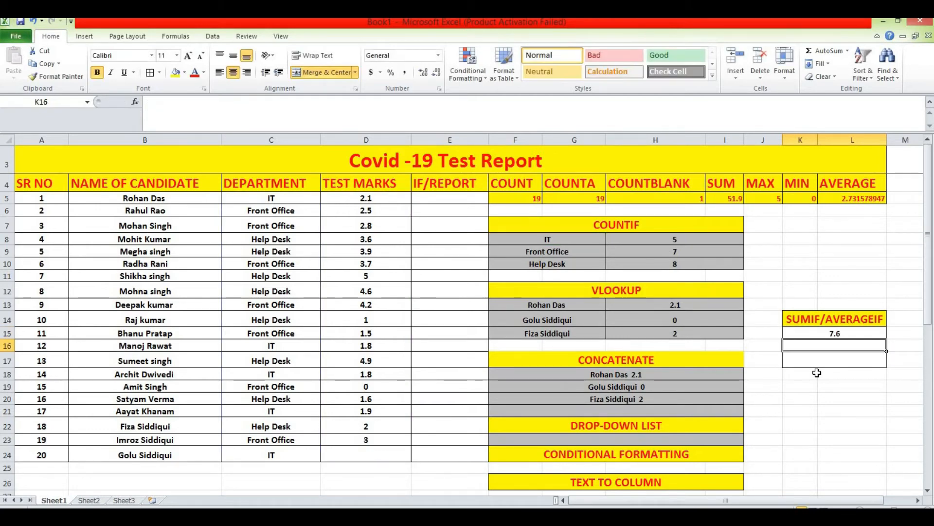
Start an AVERAGEIF formula in K16 with the absolute department range $C$5:$C$24 as its range.
{"action": "left_click", "coordinate": [819, 336]}
{"action": "left_click", "coordinate": [820, 344]}
{"action": "type", "text": "="}
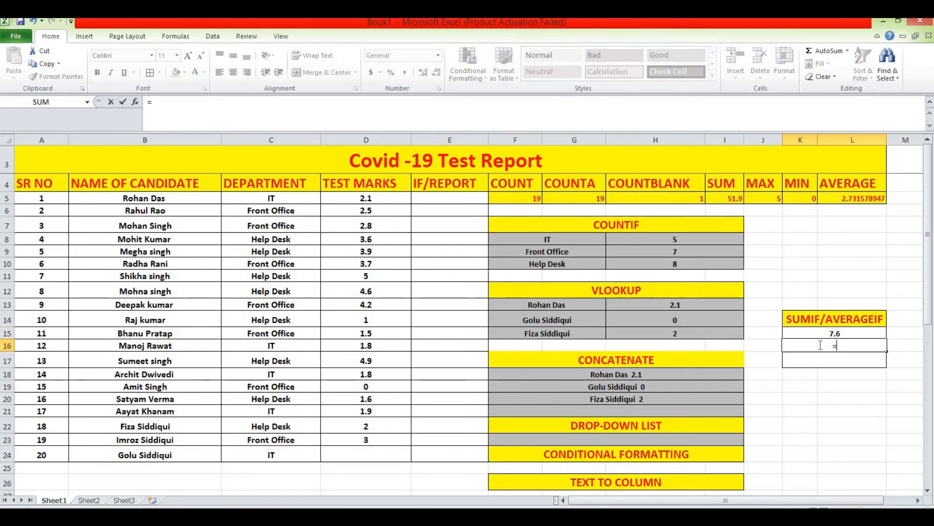
{"action": "type", "text": "a"}
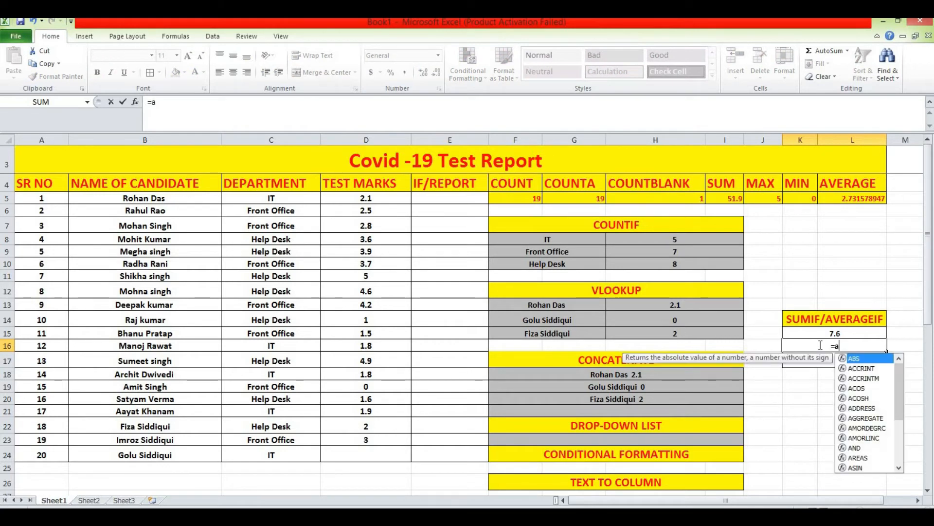
{"action": "type", "text": "ve"}
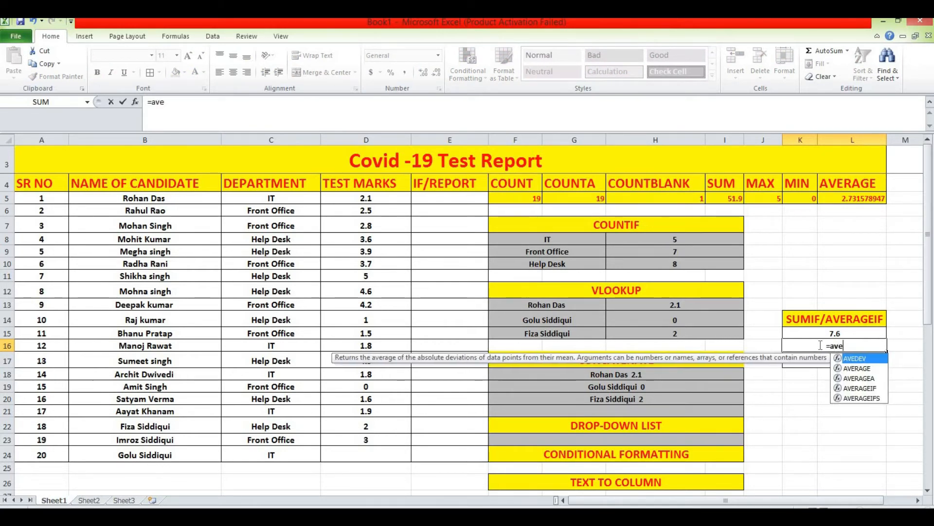
{"action": "type", "text": "ra"}
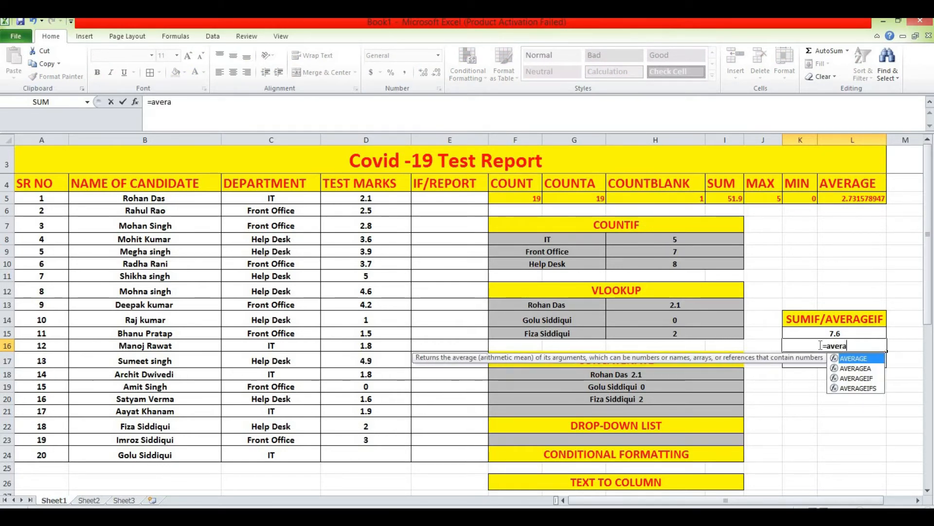
{"action": "type", "text": "ge"}
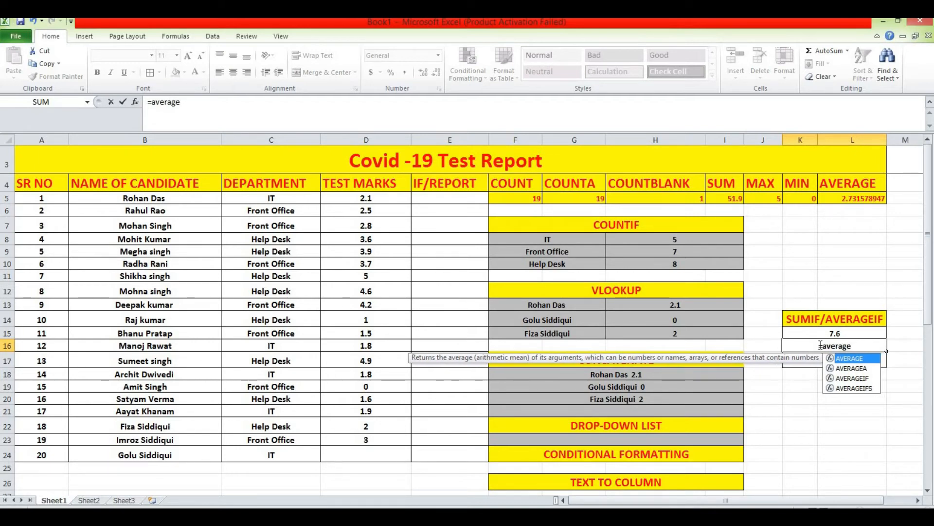
{"action": "type", "text": "i"}
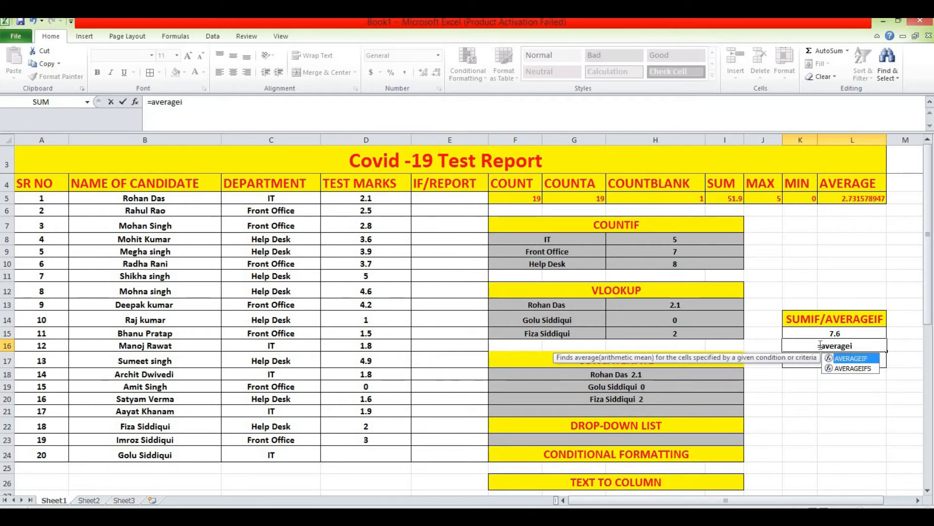
{"action": "type", "text": "f"}
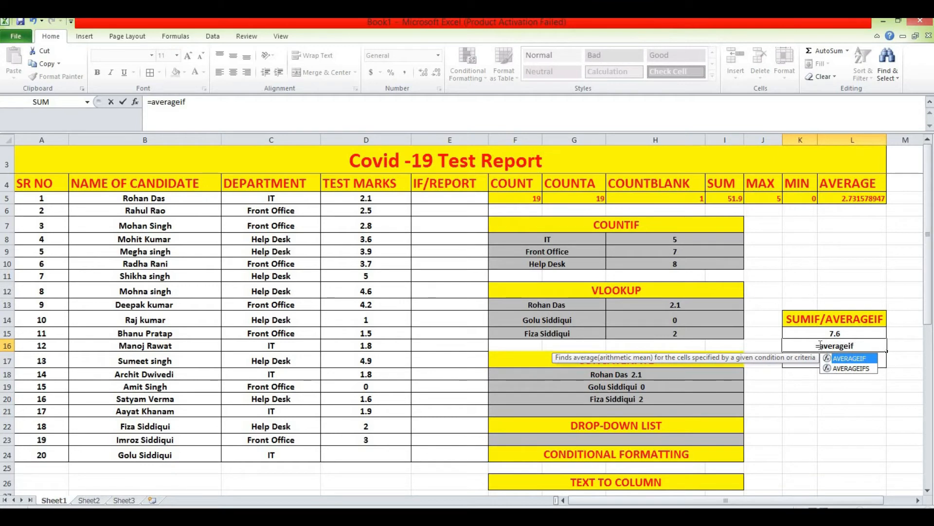
{"action": "type", "text": "("}
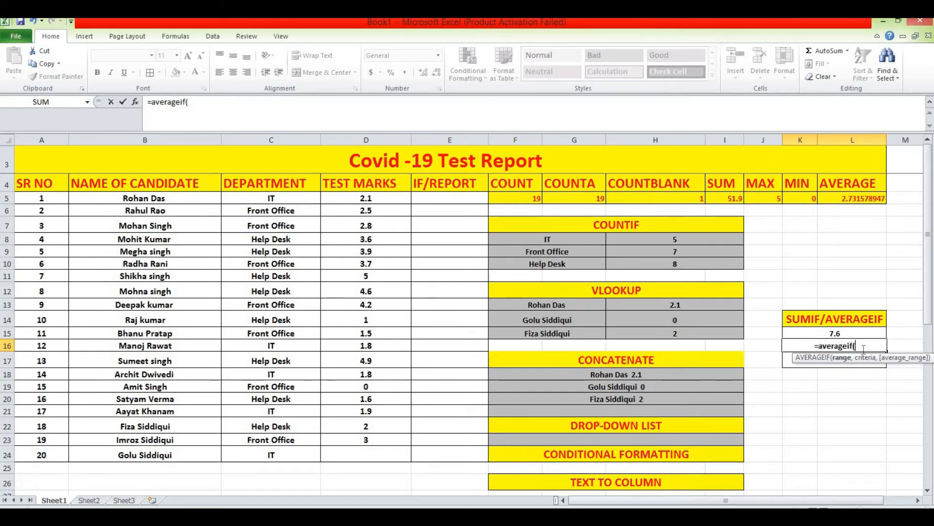
{"action": "left_click_drag", "start_coordinate": [285, 197], "coordinate": [284, 459]}
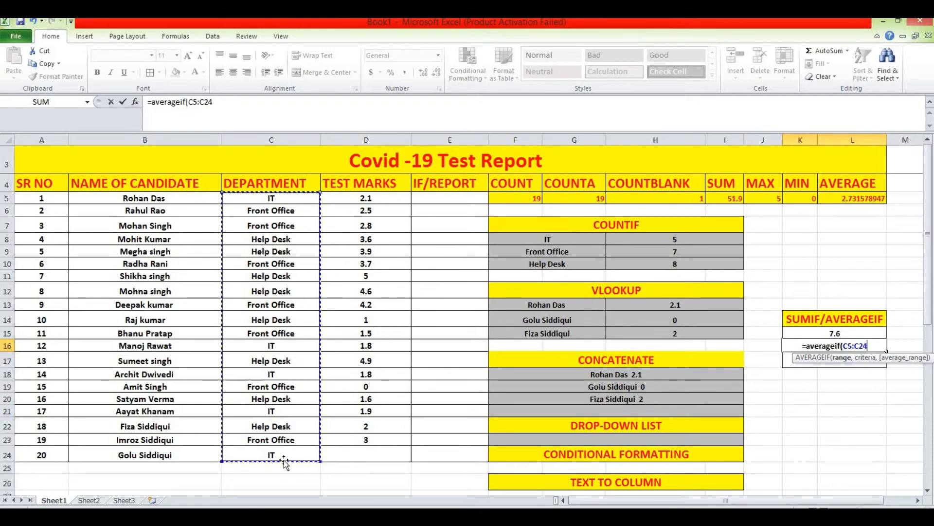
{"action": "key", "text": "F4"}
{"action": "type", "text": ","}
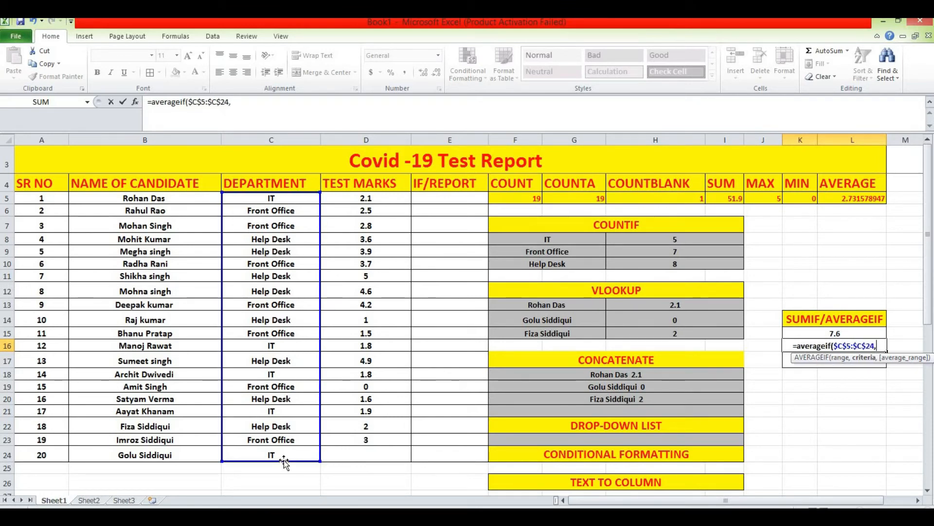
Complete the K16 AVERAGEIF formula with F9 as the criterion and the absolute marks range $D$5:$D$24 as the average range.
{"action": "left_click", "coordinate": [557, 251]}
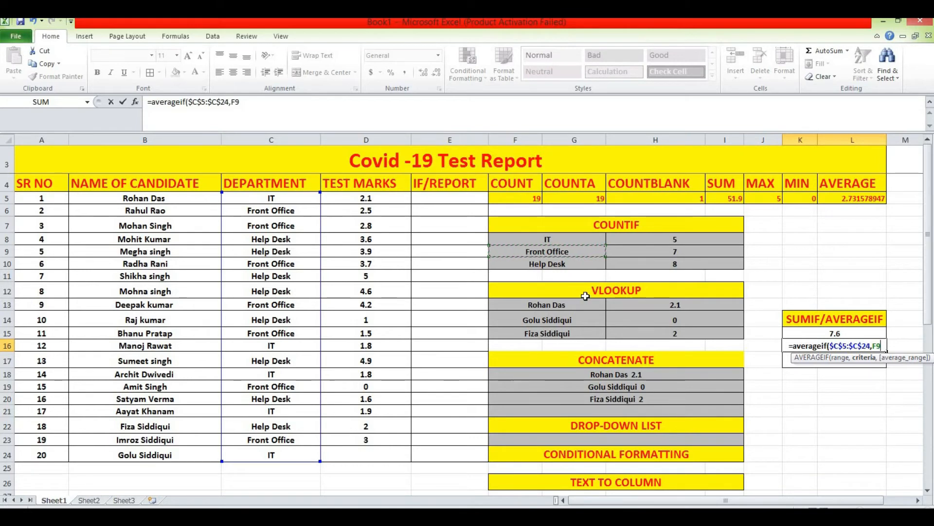
{"action": "type", "text": ","}
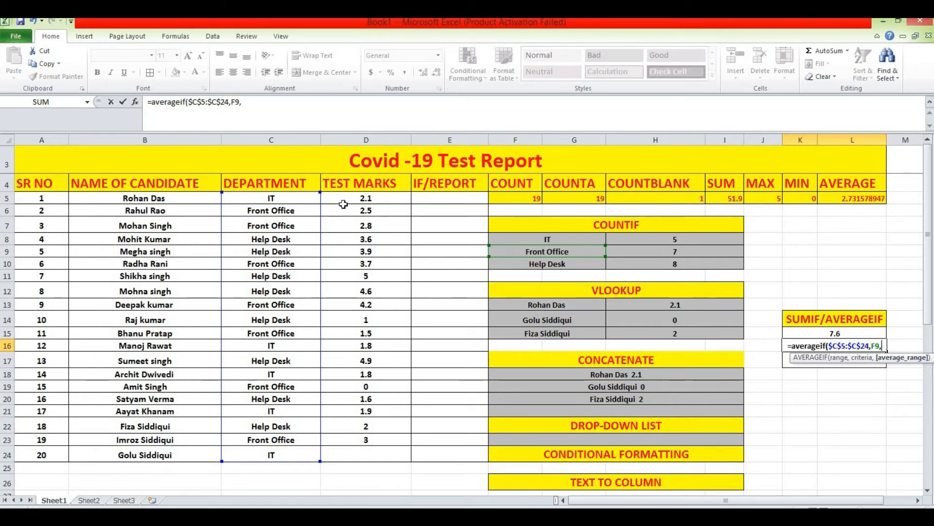
{"action": "left_click_drag", "start_coordinate": [364, 200], "coordinate": [376, 453]}
{"action": "key", "text": "F4"}
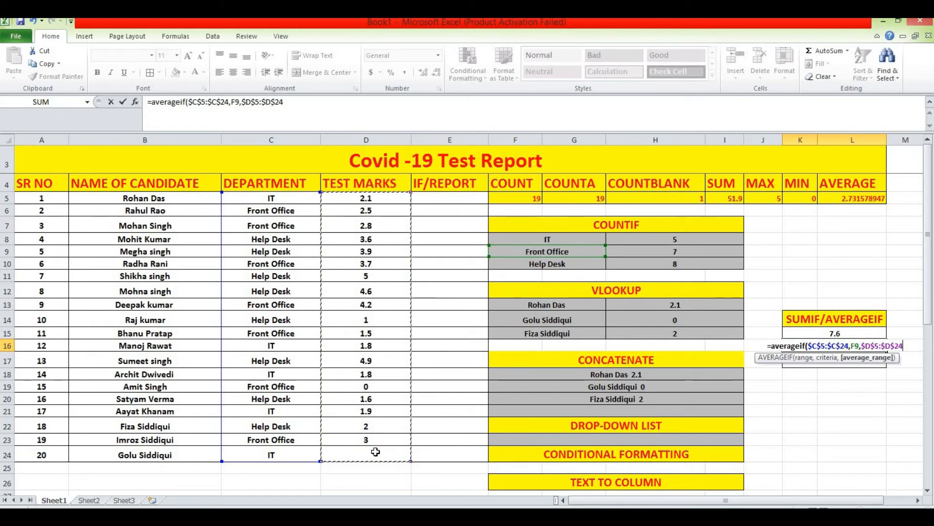
{"action": "type", "text": ")"}
{"action": "key", "text": "Return"}
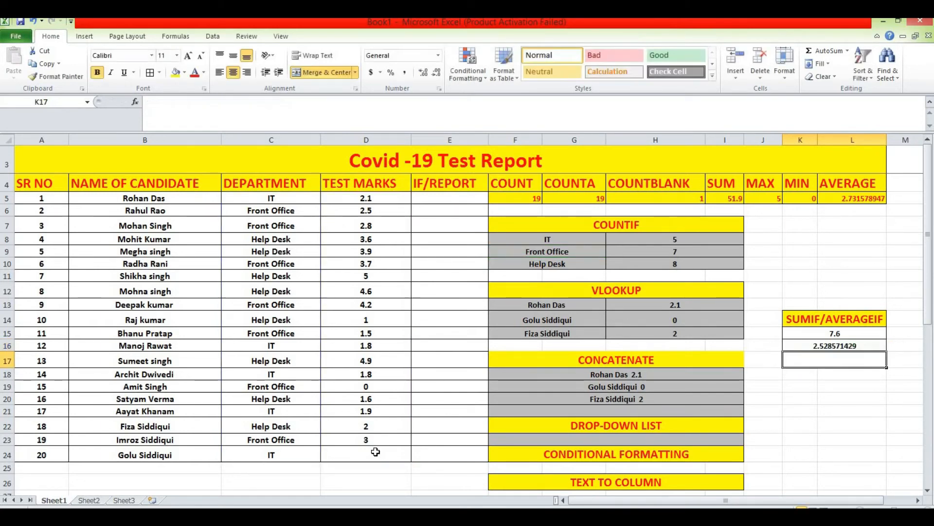
Fill the K16 AVERAGEIF formula down to K17.
{"action": "left_click", "coordinate": [812, 347]}
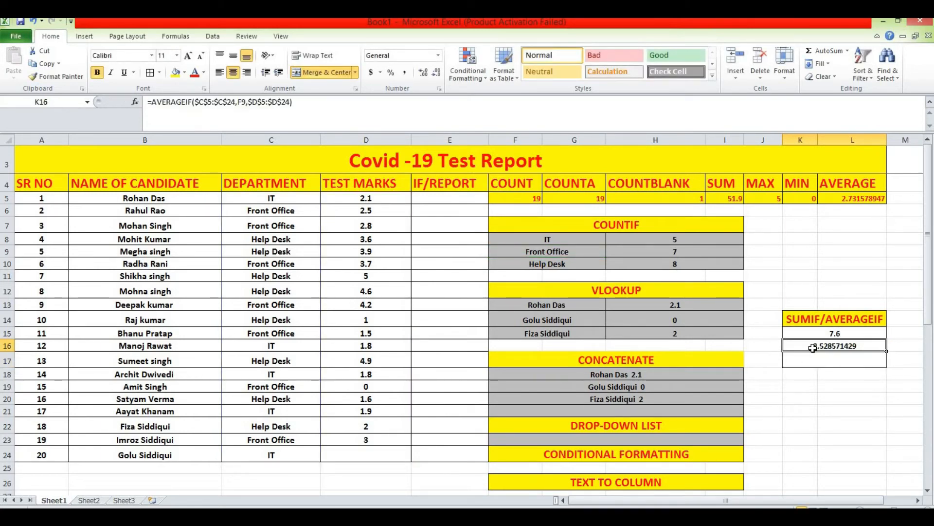
{"action": "left_click_drag", "start_coordinate": [884, 351], "coordinate": [885, 366]}
{"action": "left_click", "coordinate": [904, 398]}
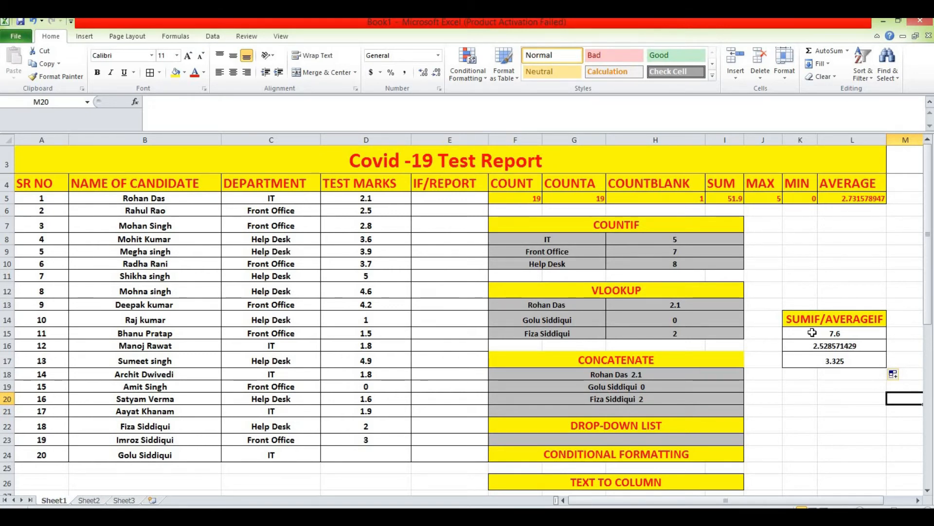
Format the SUMIF/AVERAGEIF results in K15:K17 as numbers with two decimal places.
{"action": "left_click_drag", "start_coordinate": [812, 333], "coordinate": [819, 358]}
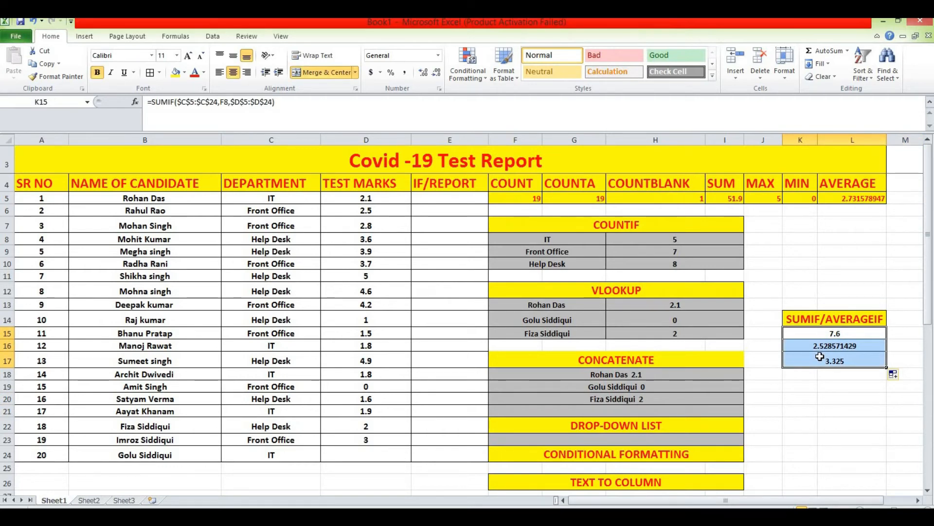
{"action": "key", "text": "ctrl+shift+1"}
{"action": "left_click", "coordinate": [871, 404]}
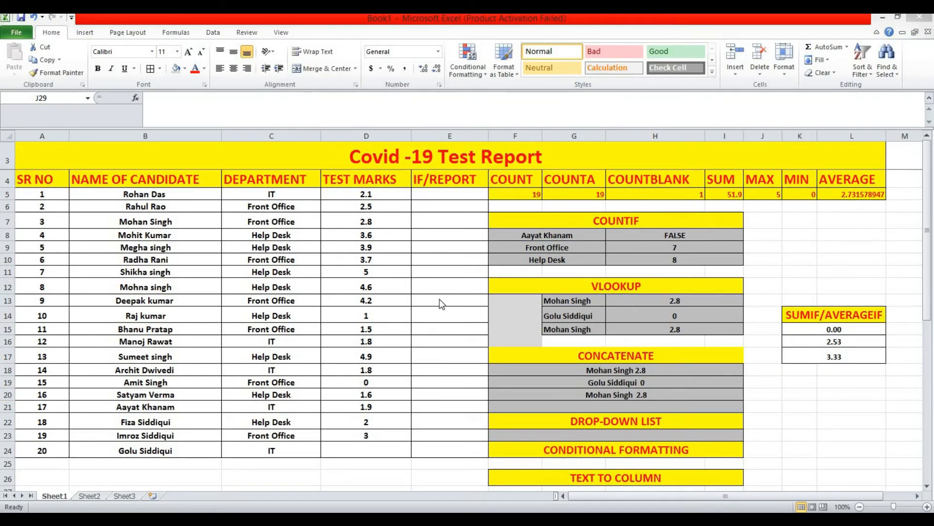
Start a data validation rule for cell H28 below the TEXT TO COLUMN heading that allows a List.
{"action": "scroll", "coordinate": [761, 386], "scroll_direction": "down", "scroll_amount": 1}
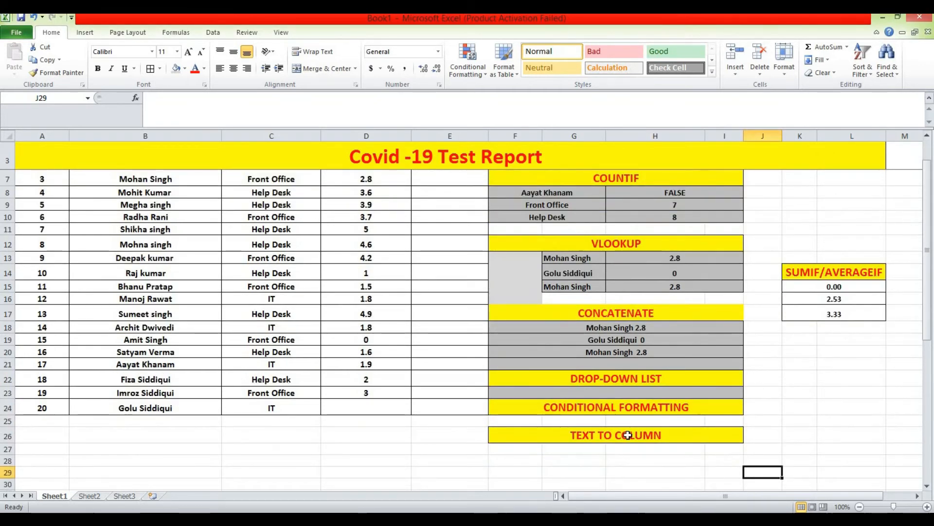
{"action": "left_click", "coordinate": [622, 459]}
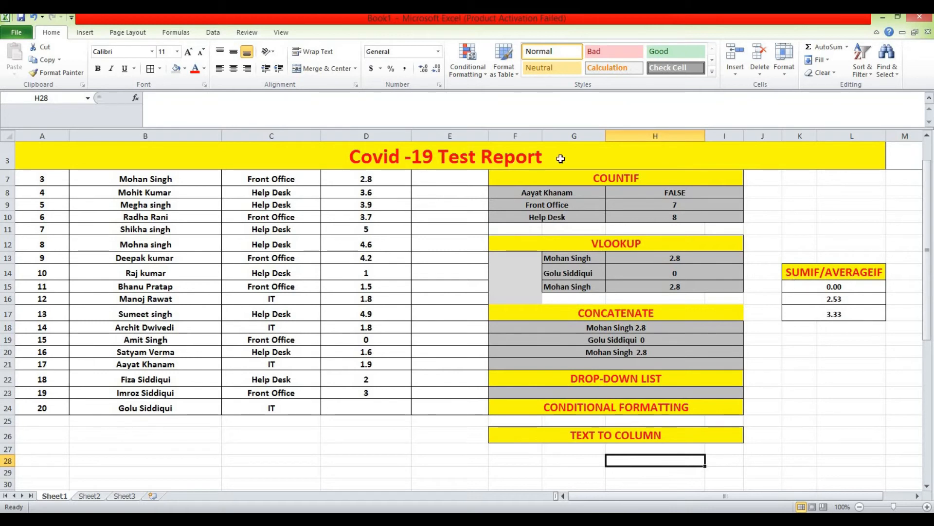
{"action": "left_click", "coordinate": [215, 35]}
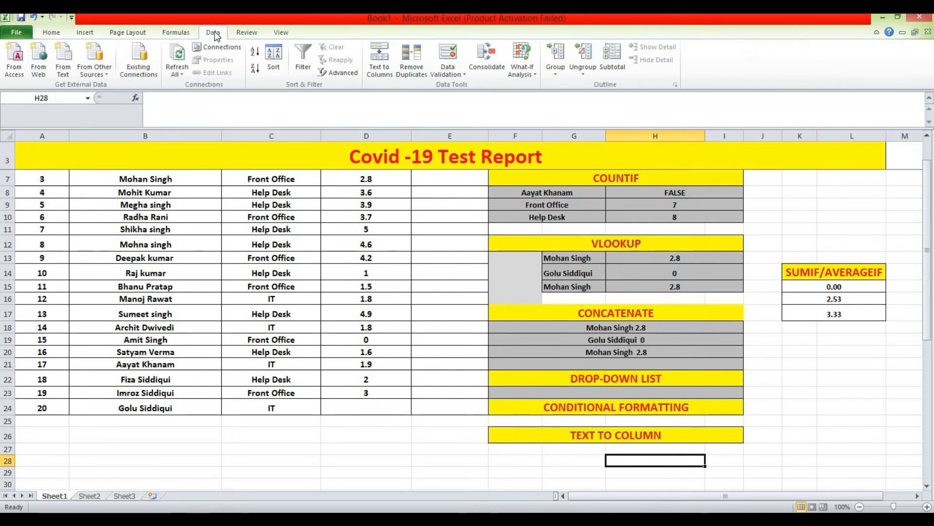
{"action": "left_click", "coordinate": [450, 56]}
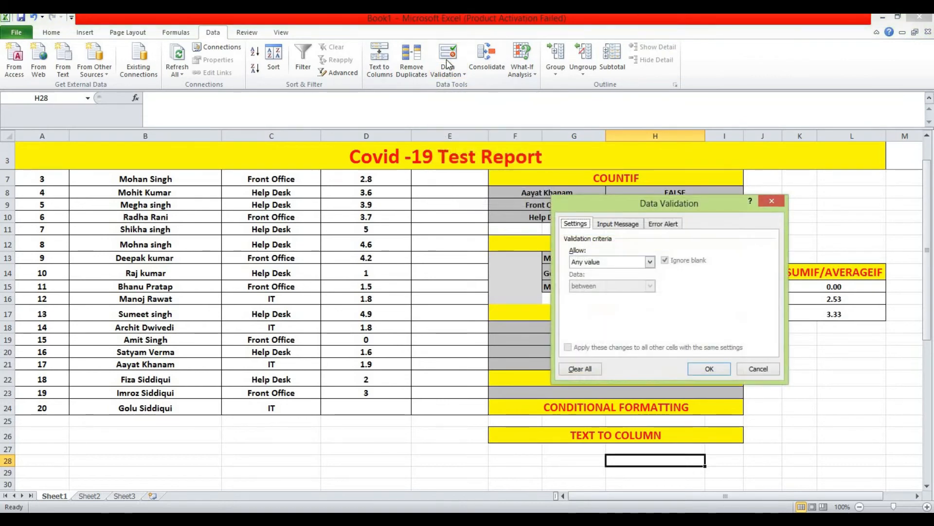
{"action": "left_click", "coordinate": [650, 262]}
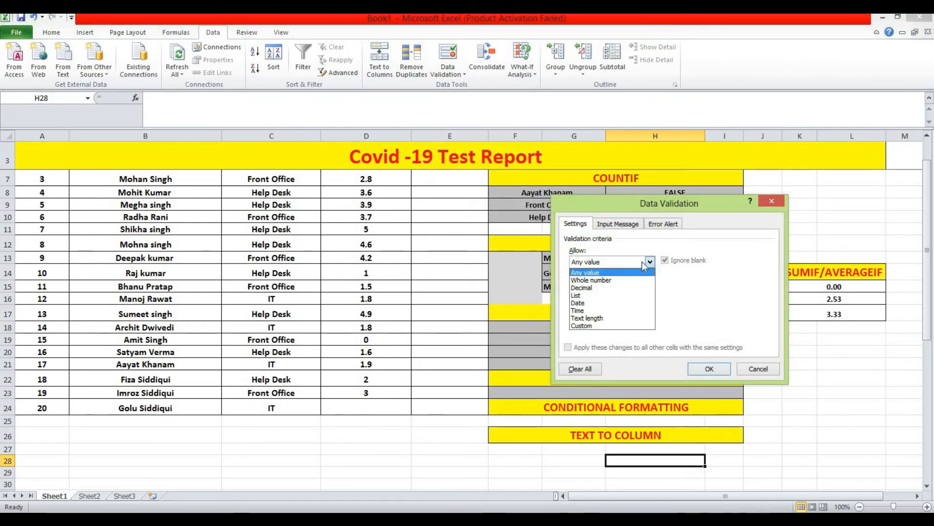
{"action": "left_click", "coordinate": [601, 295]}
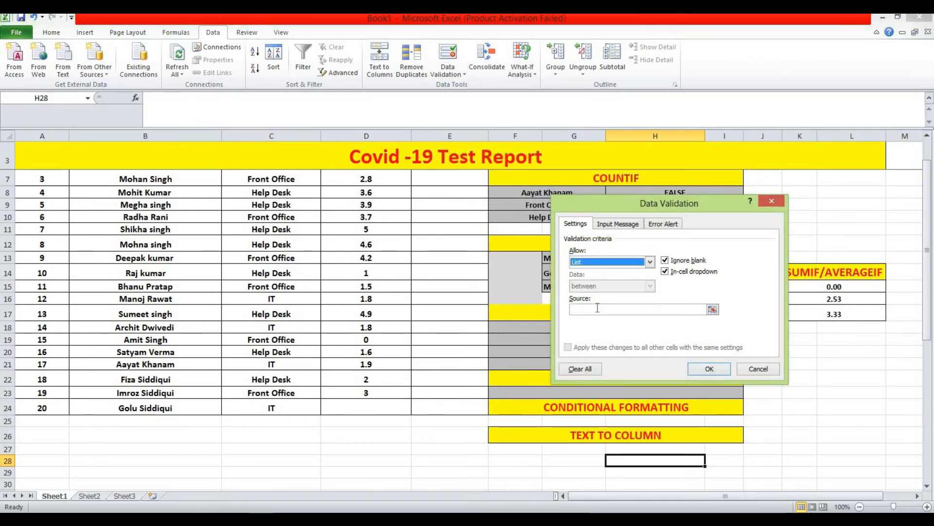
Set the candidate names $B$5:$B$24 as the source of H28's validation list and apply the rule.
{"action": "left_click", "coordinate": [598, 308]}
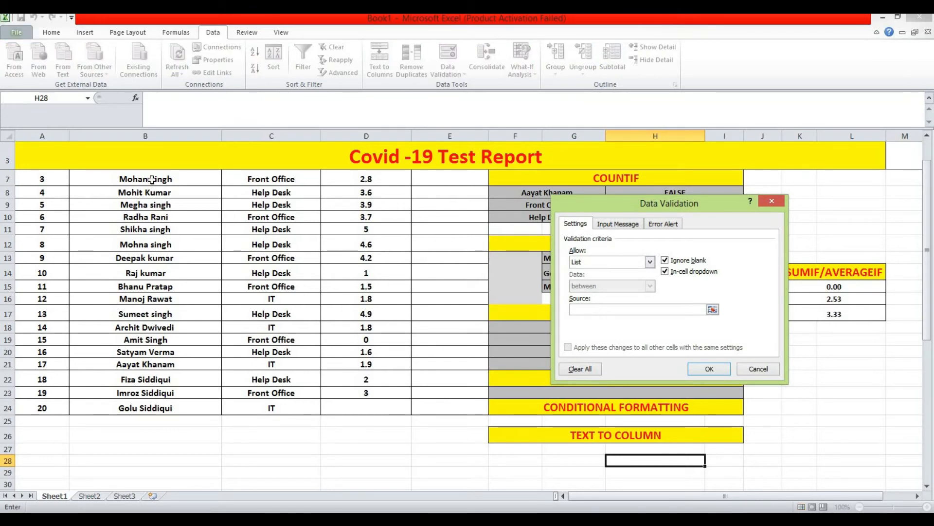
{"action": "scroll", "coordinate": [152, 180], "scroll_direction": "up", "scroll_amount": 1}
{"action": "left_click", "coordinate": [145, 194]}
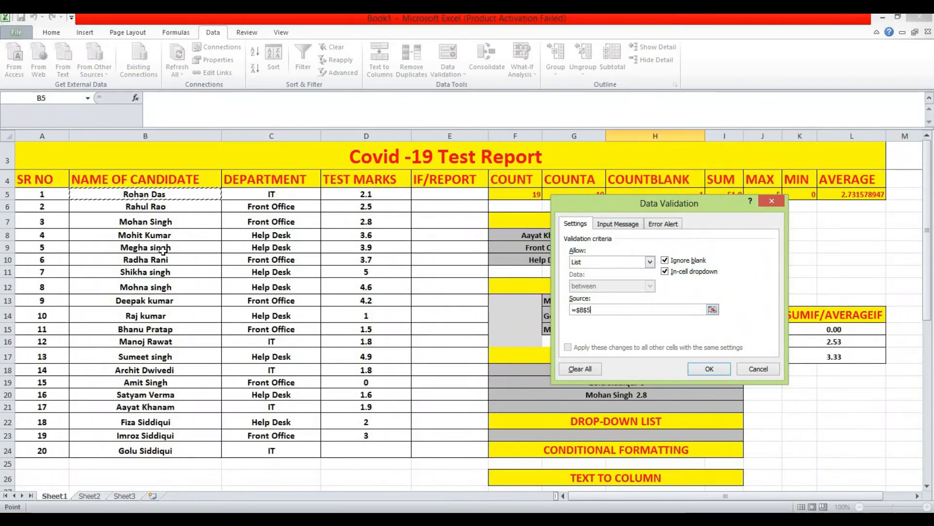
{"action": "left_click_drag", "start_coordinate": [163, 251], "coordinate": [180, 450]}
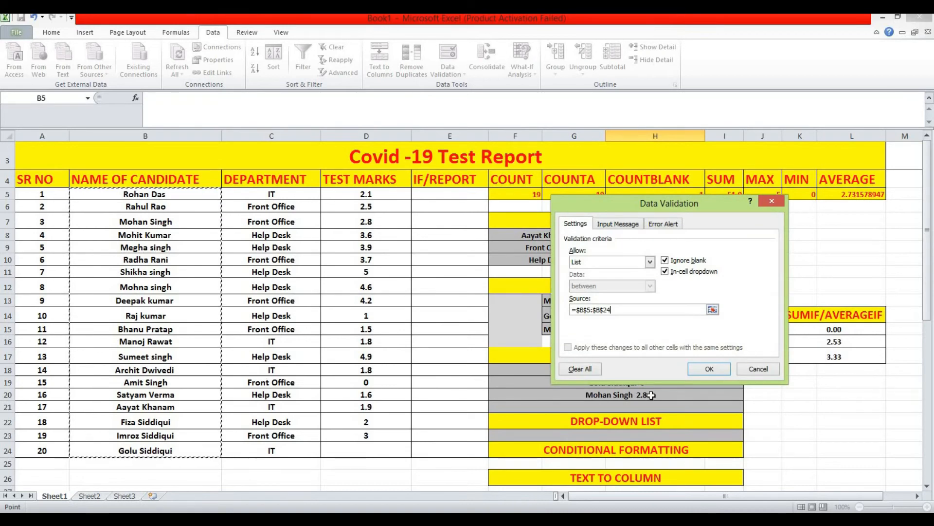
{"action": "left_click", "coordinate": [710, 369]}
Try out the drop-down list in H28 by picking the fourth candidate and switching to the eighth.
{"action": "scroll", "coordinate": [676, 379], "scroll_direction": "down", "scroll_amount": 2}
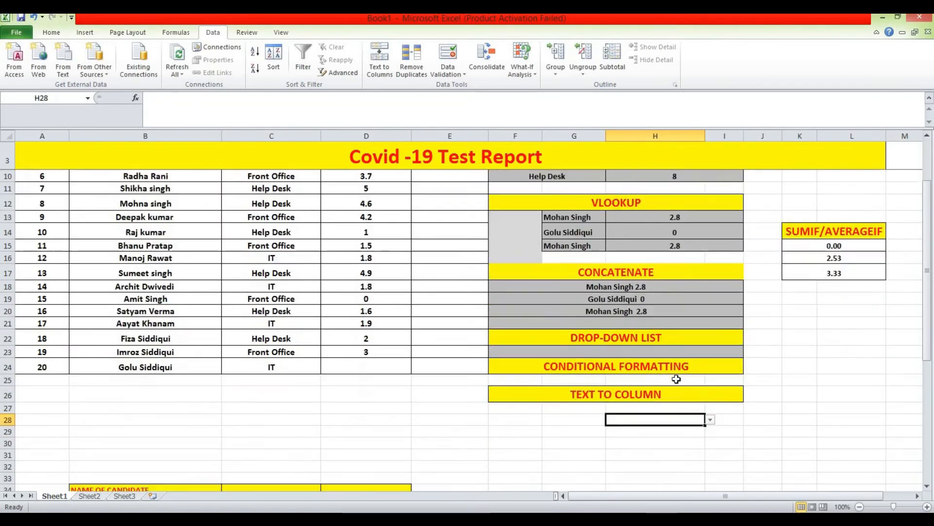
{"action": "left_click", "coordinate": [718, 455]}
{"action": "left_click", "coordinate": [665, 421]}
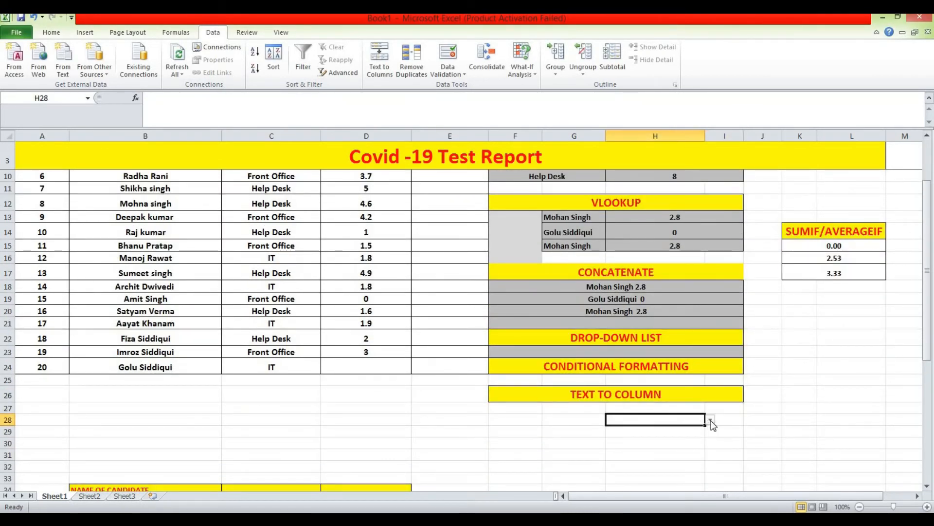
{"action": "left_click", "coordinate": [711, 419]}
{"action": "left_click", "coordinate": [627, 429]}
{"action": "left_click", "coordinate": [711, 420]}
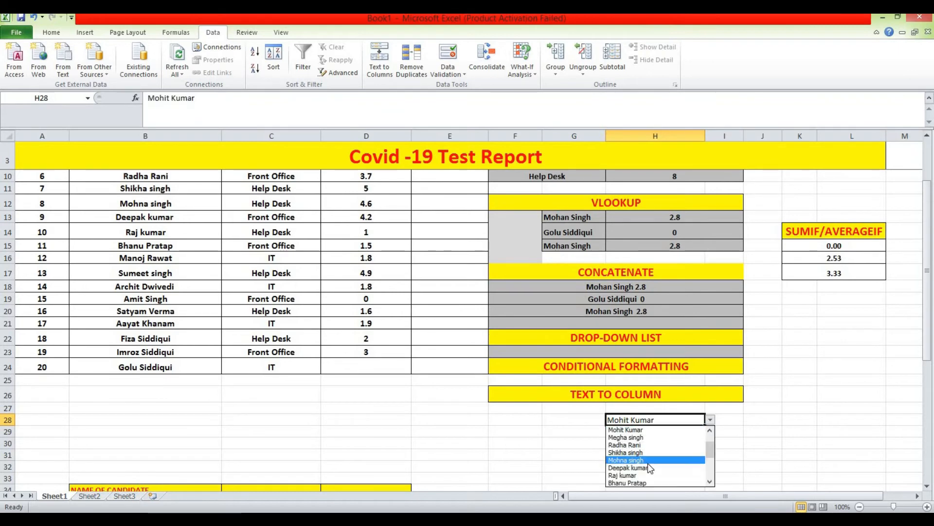
{"action": "left_click", "coordinate": [648, 461]}
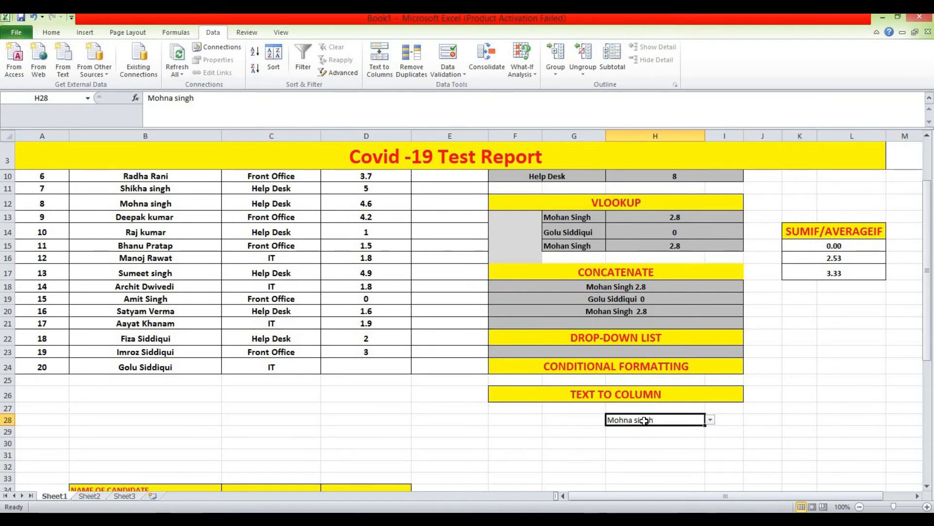
Copy H28 with its drop-down list into G13, the first lookup name of the VLOOKUP block.
{"action": "key", "text": "ctrl+c"}
{"action": "scroll", "coordinate": [550, 304], "scroll_direction": "up", "scroll_amount": 2}
{"action": "left_click", "coordinate": [564, 301]}
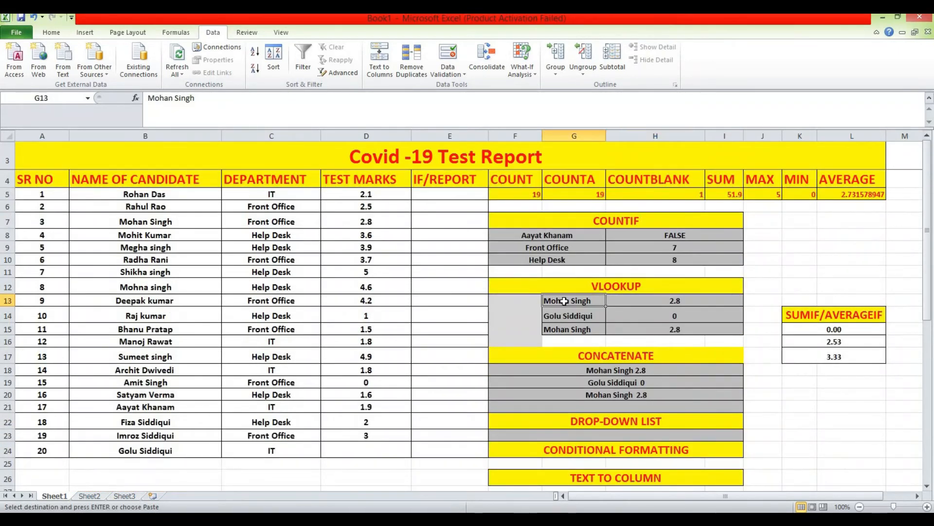
{"action": "key", "text": "ctrl+v"}
{"action": "key", "text": "ctrl"}
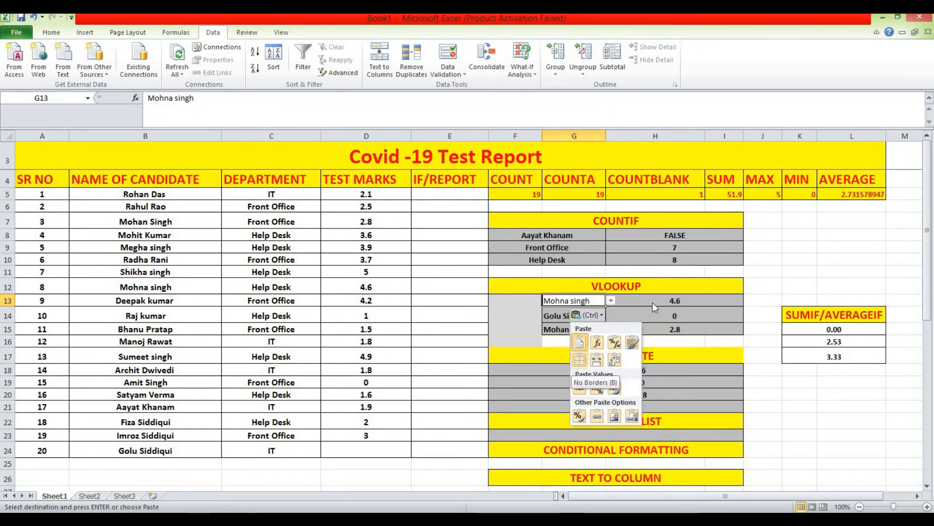
Use the drop-down list in G13 to pick the eleventh, the fifteenth and finally the eighteenth candidate.
{"action": "left_click", "coordinate": [611, 300]}
{"action": "left_click", "coordinate": [611, 300]}
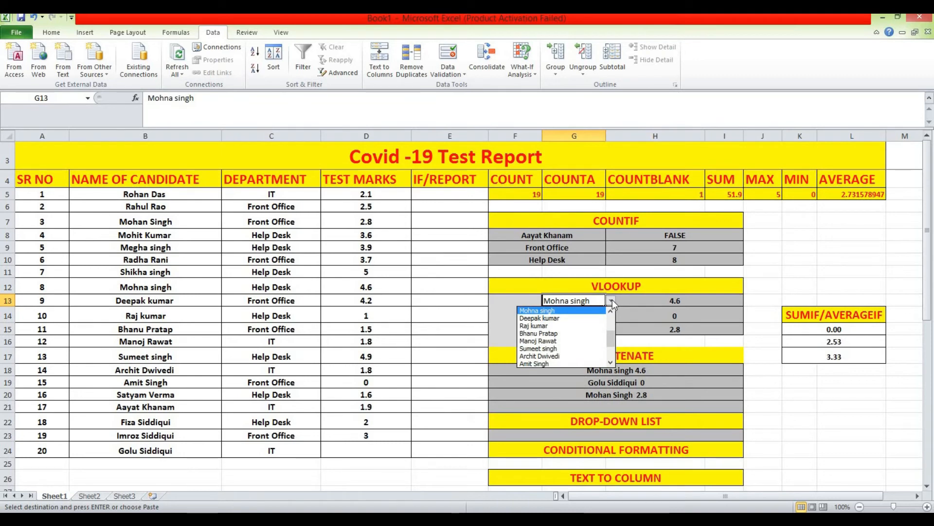
{"action": "left_click", "coordinate": [611, 300]}
{"action": "left_click", "coordinate": [613, 300]}
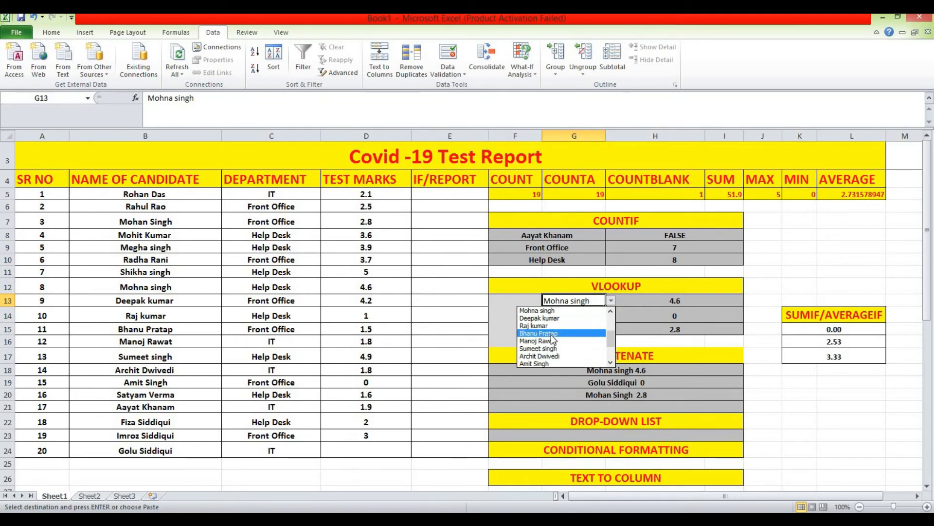
{"action": "left_click", "coordinate": [550, 335]}
{"action": "left_click", "coordinate": [612, 301]}
{"action": "left_click", "coordinate": [562, 342]}
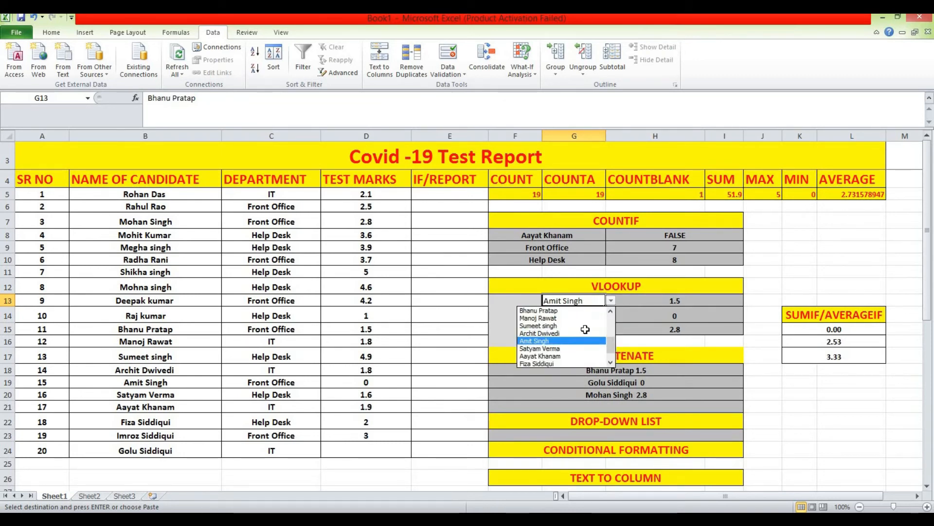
{"action": "left_click", "coordinate": [611, 300]}
{"action": "left_click", "coordinate": [554, 348]}
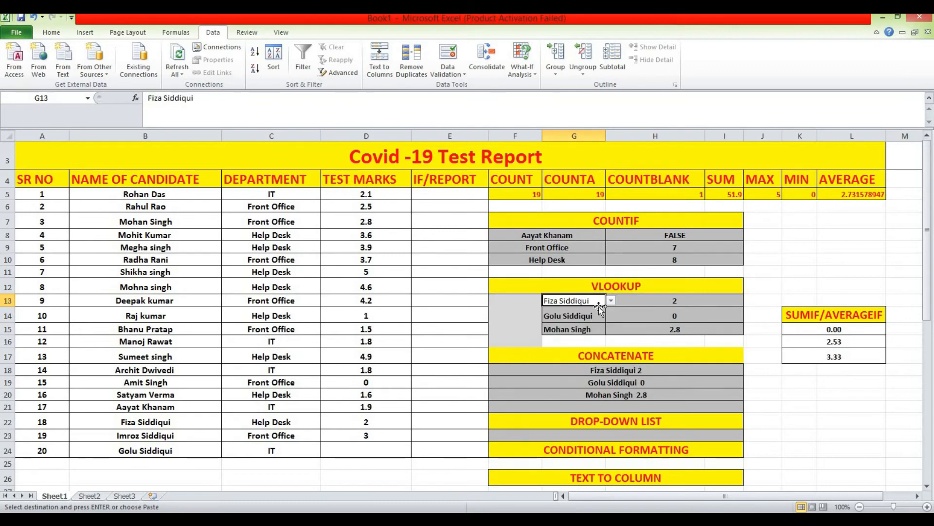
Try out G13's list further with the nineteenth, twentieth and nineteenth candidates, ending again on the eighteenth.
{"action": "left_click", "coordinate": [611, 301]}
{"action": "left_click", "coordinate": [555, 356]}
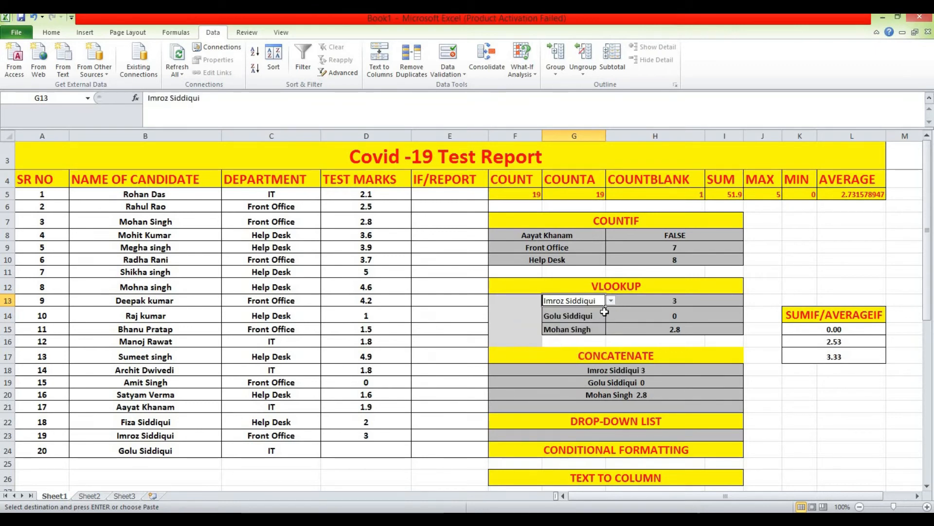
{"action": "left_click", "coordinate": [611, 300]}
{"action": "left_click", "coordinate": [545, 363]}
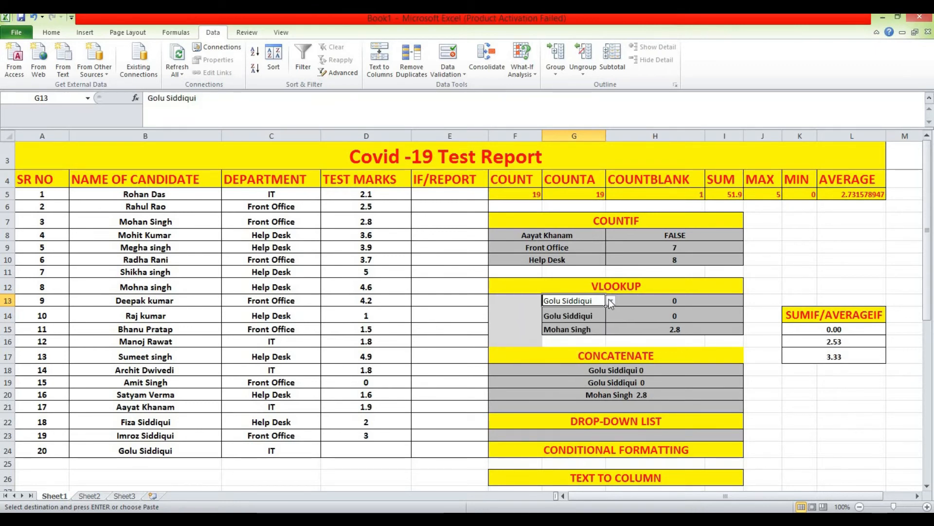
{"action": "left_click", "coordinate": [611, 300]}
{"action": "left_click", "coordinate": [555, 356]}
{"action": "left_click", "coordinate": [611, 301]}
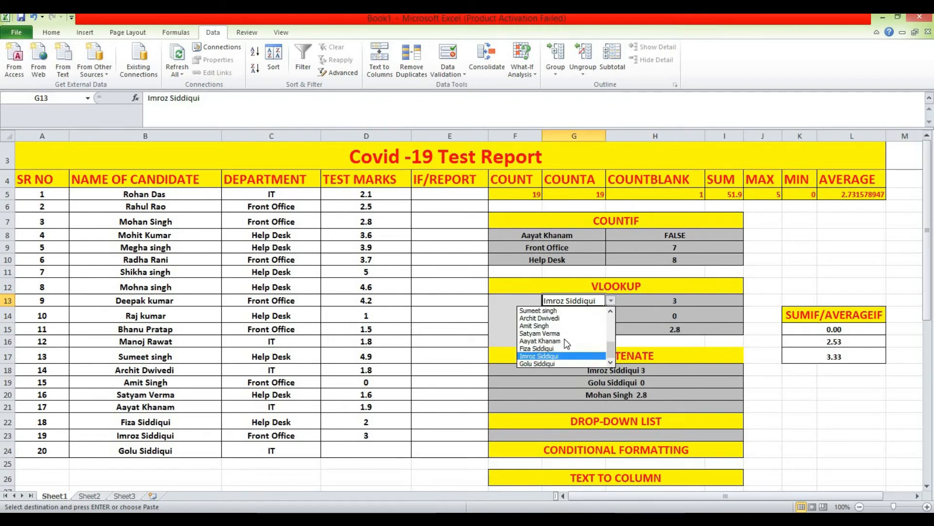
{"action": "left_click", "coordinate": [555, 348]}
{"action": "scroll", "coordinate": [610, 308], "scroll_direction": "down", "scroll_amount": 2}
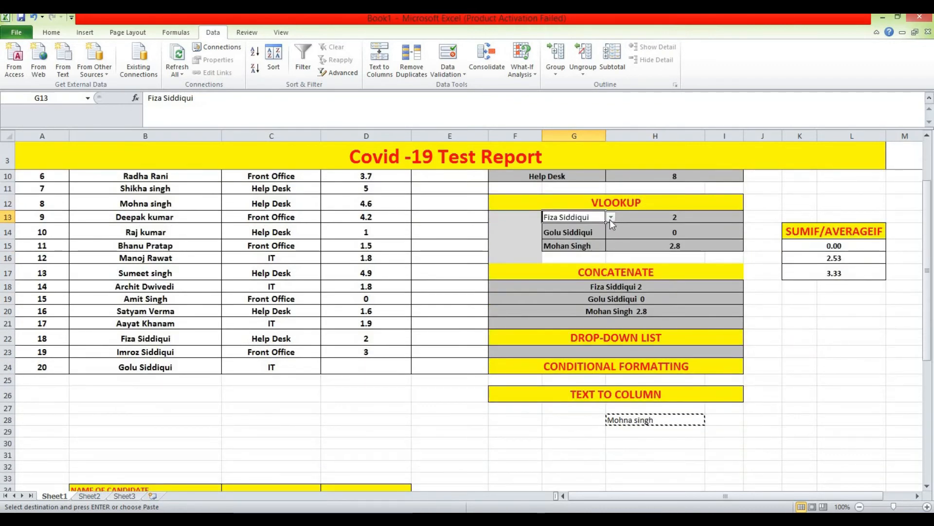
{"action": "double_click", "coordinate": [636, 443]}
{"action": "scroll", "coordinate": [662, 409], "scroll_direction": "down", "scroll_amount": 1}
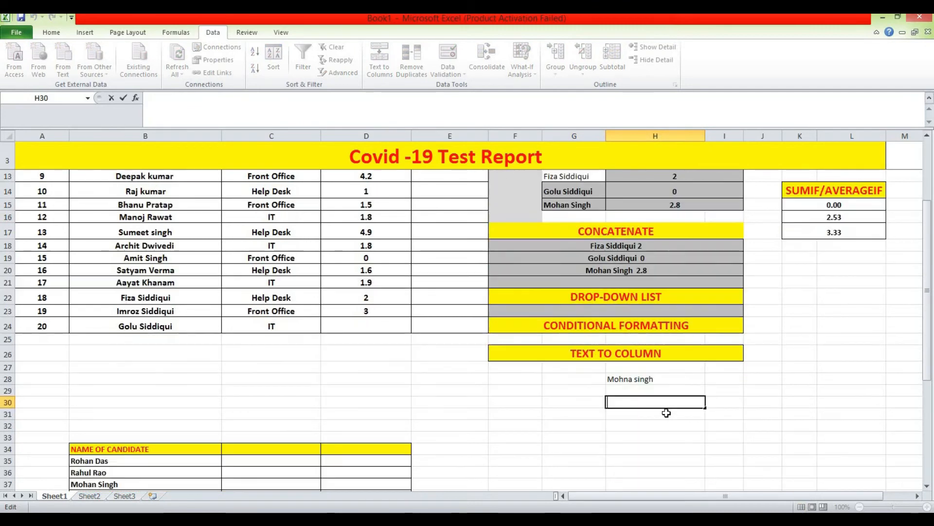
{"action": "scroll", "coordinate": [471, 376], "scroll_direction": "up", "scroll_amount": 3}
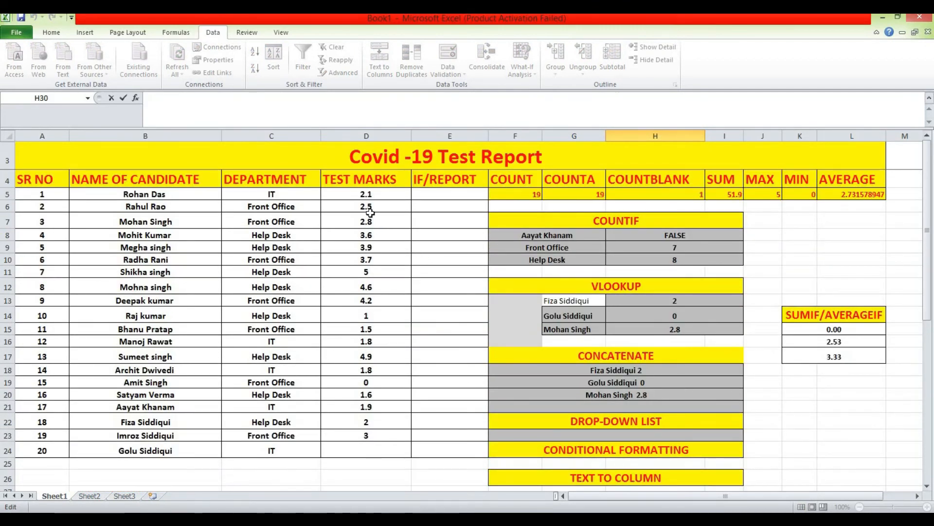
{"action": "left_click", "coordinate": [84, 32]}
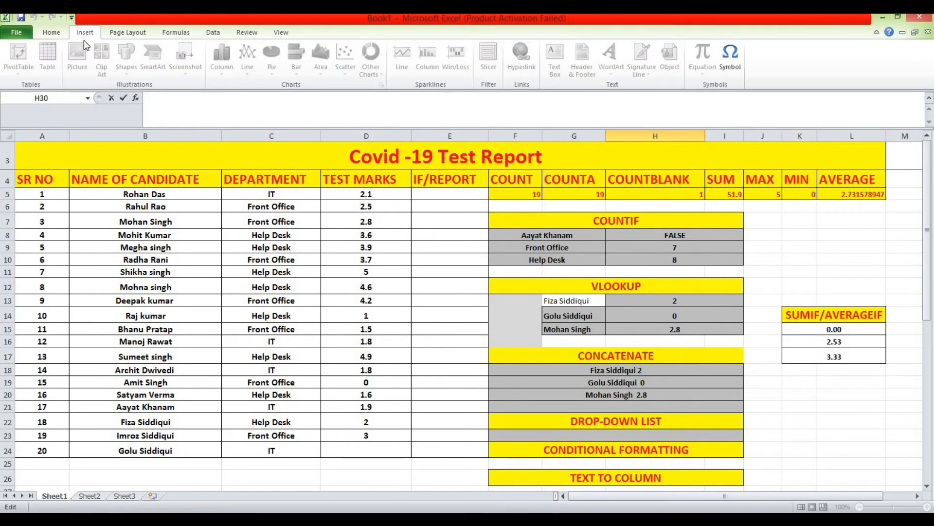
Start a Greater Than highlight rule with the threshold 3 for the test marks in D5:D24.
{"action": "left_click_drag", "start_coordinate": [356, 194], "coordinate": [368, 450]}
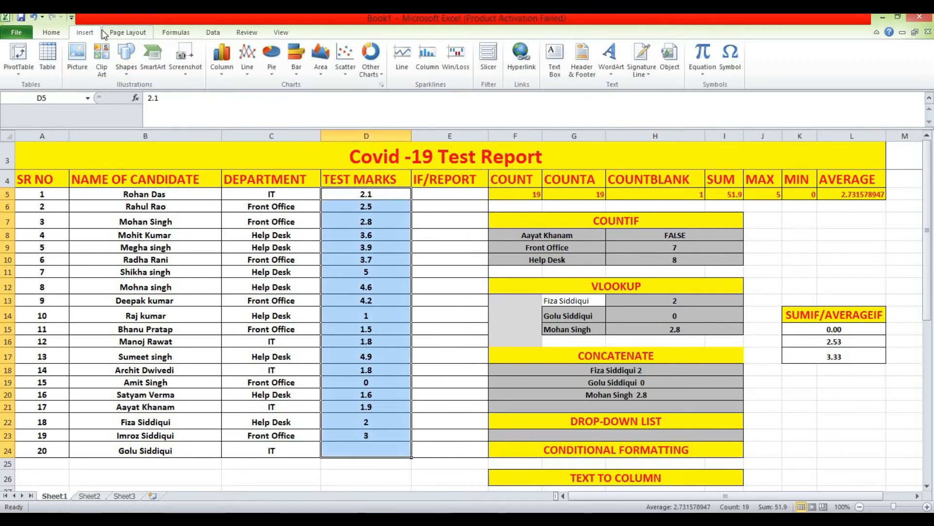
{"action": "left_click", "coordinate": [51, 32]}
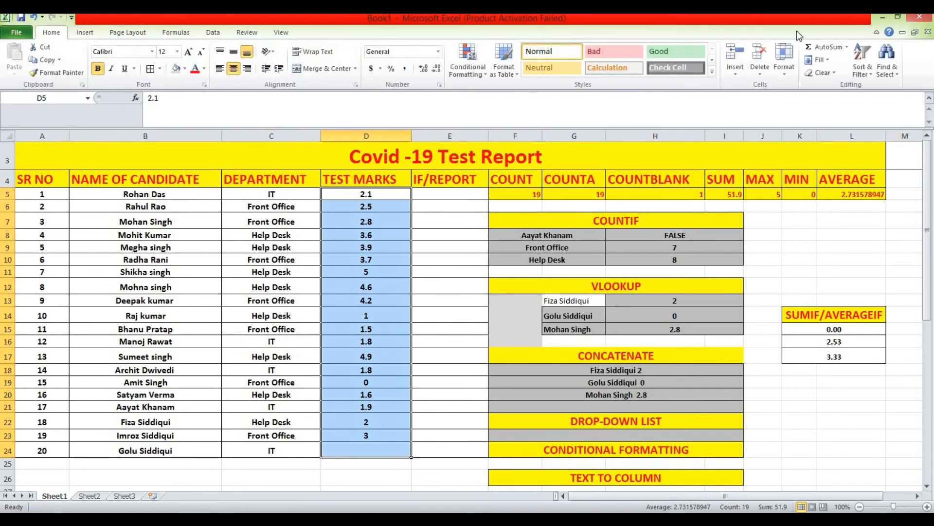
{"action": "left_click", "coordinate": [483, 75]}
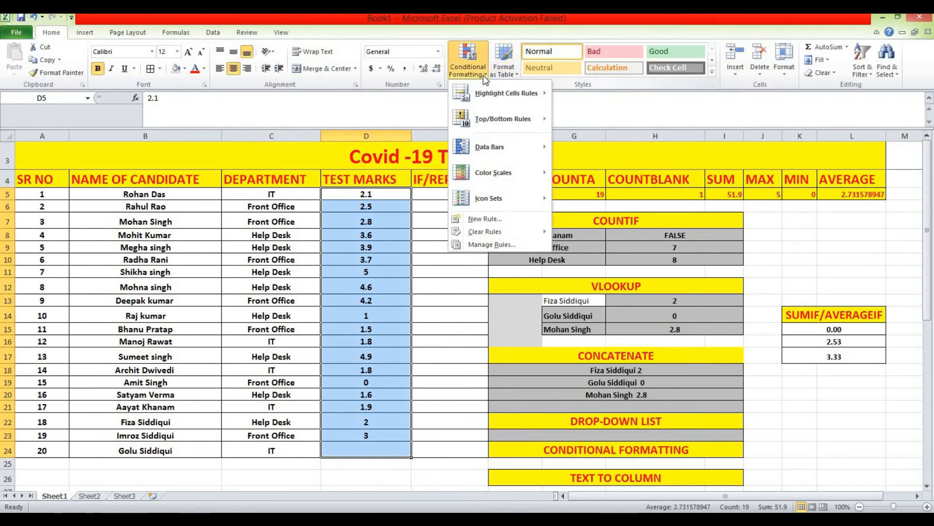
{"action": "mouse_move", "coordinate": [495, 98]}
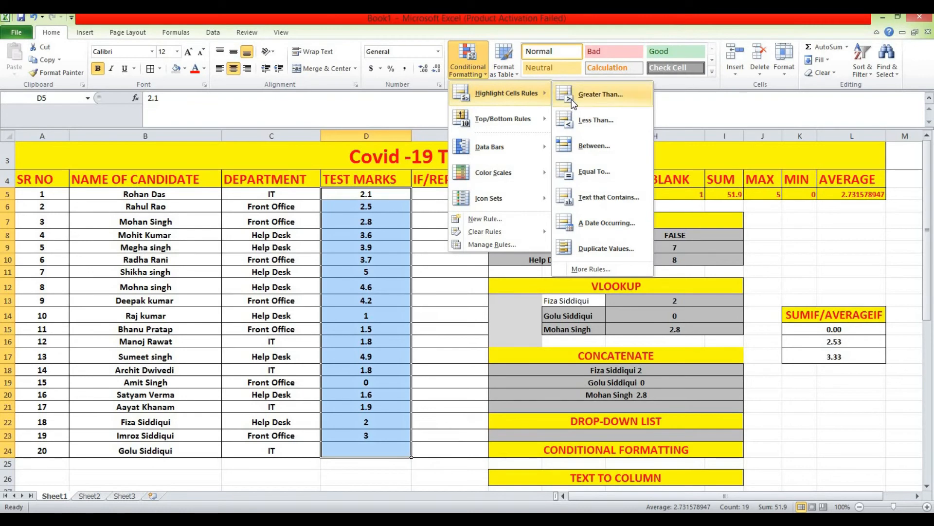
{"action": "left_click", "coordinate": [583, 102]}
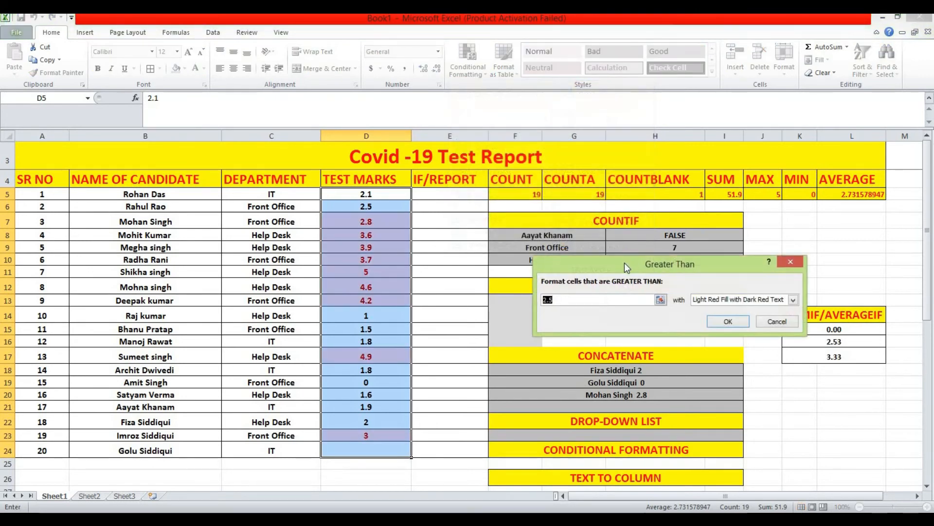
{"action": "left_click", "coordinate": [660, 299]}
{"action": "key", "text": "BackSpace"}
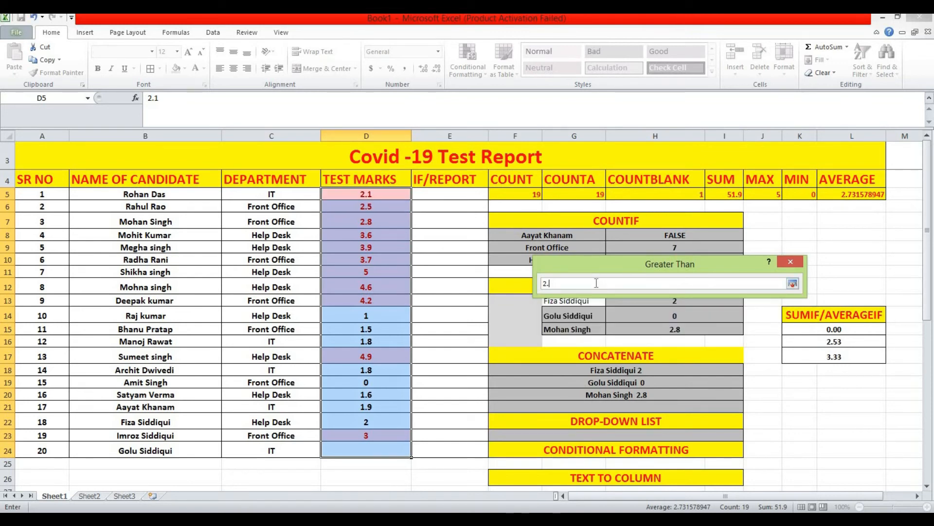
{"action": "type", "text": "3"}
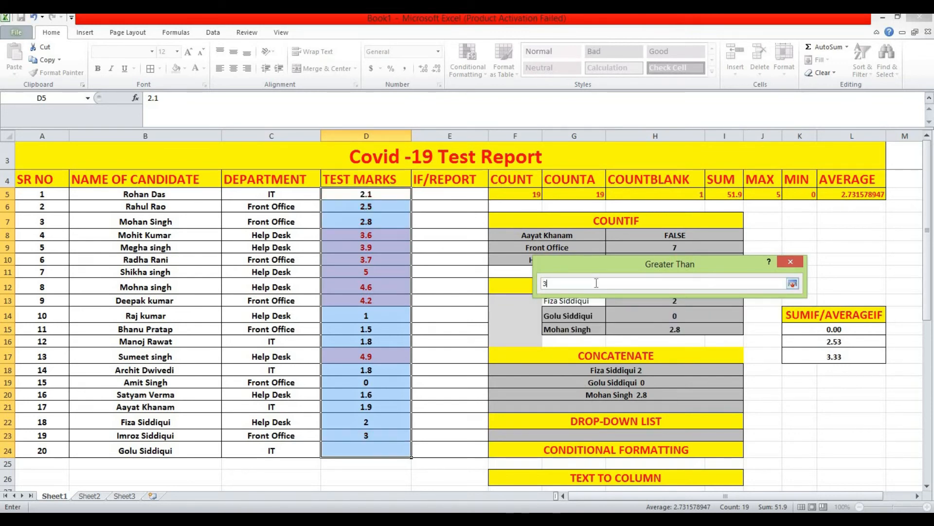
{"action": "left_click", "coordinate": [793, 283]}
Give the Greater Than rule the Green Fill with Dark Green Text format and apply it.
{"action": "left_click", "coordinate": [790, 300]}
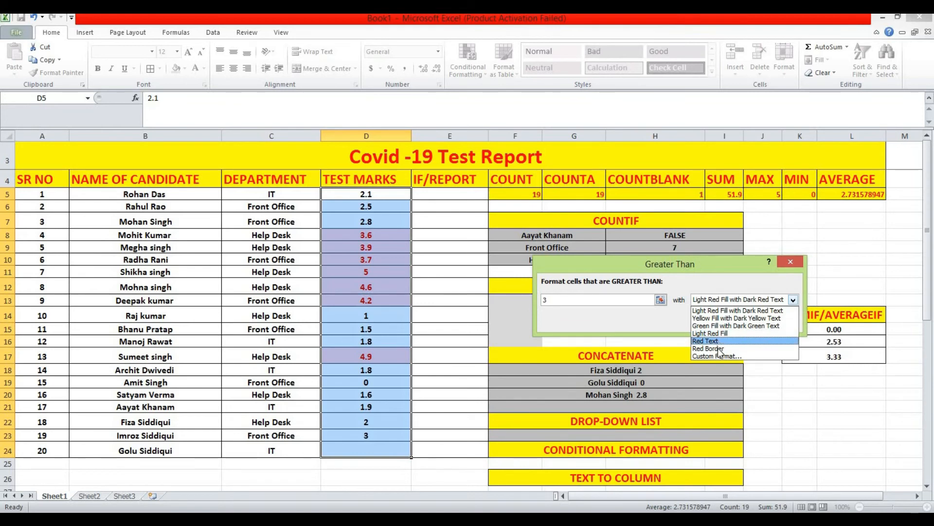
{"action": "left_click", "coordinate": [719, 326]}
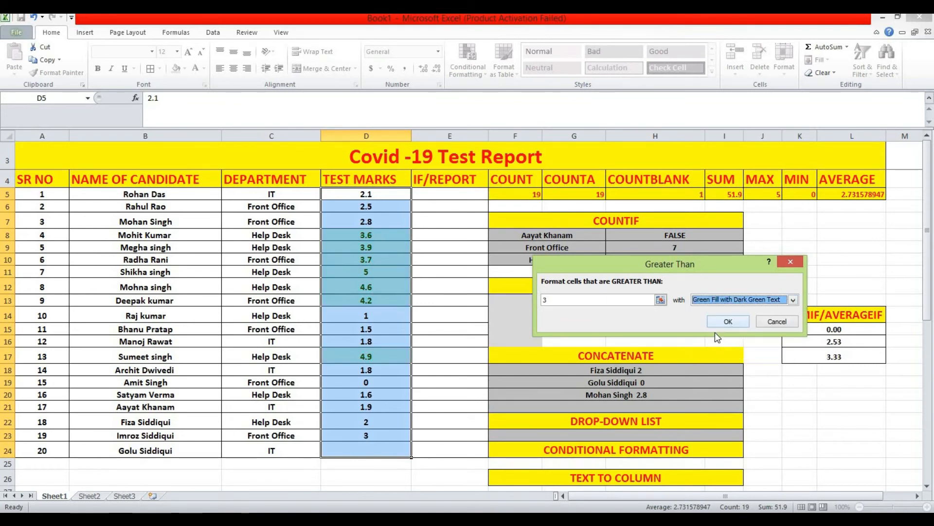
{"action": "left_click", "coordinate": [734, 323]}
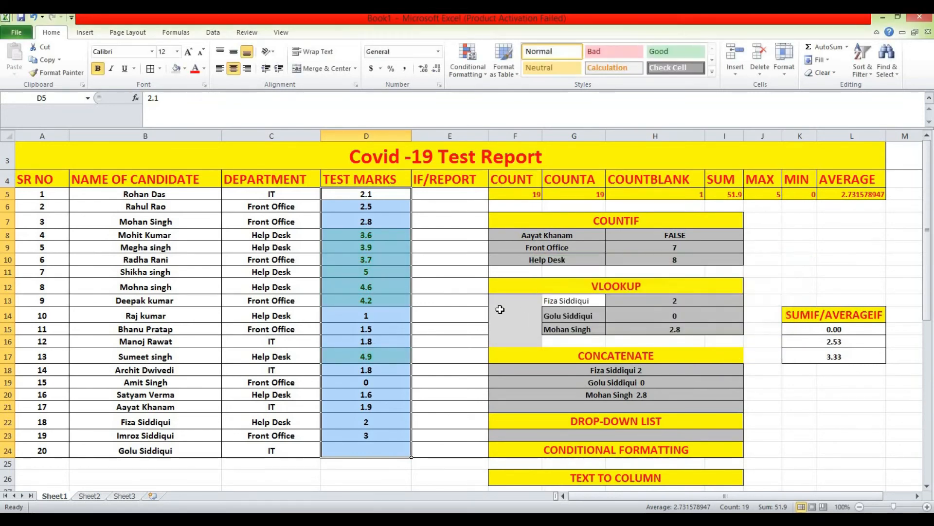
{"action": "left_click", "coordinate": [462, 299]}
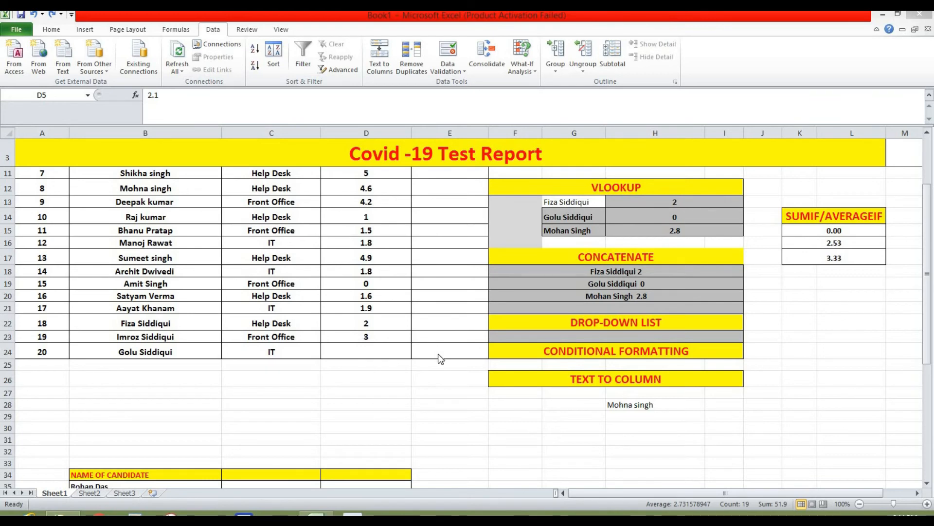
Start Text to Columns on the candidate names in B35:B54 with Delimited as the data type.
{"action": "scroll", "coordinate": [457, 370], "scroll_direction": "down", "scroll_amount": 4}
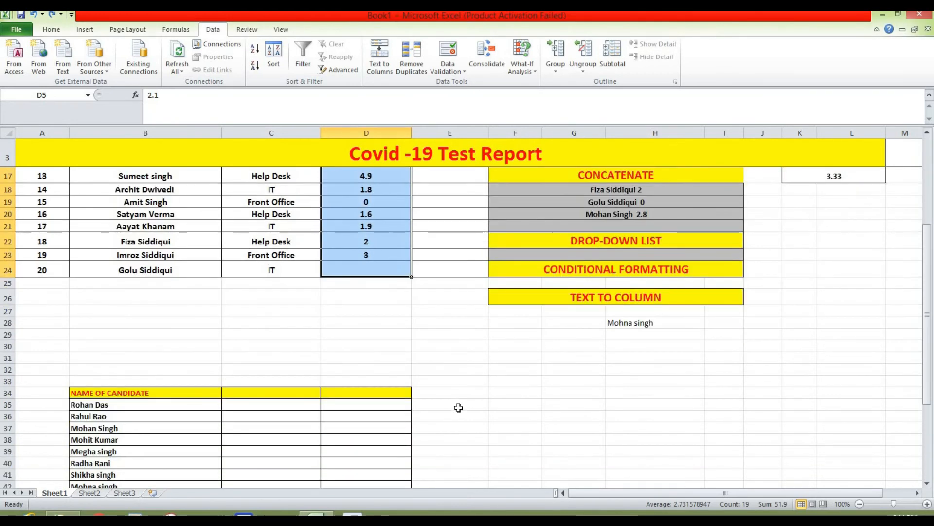
{"action": "left_click", "coordinate": [473, 382]}
{"action": "scroll", "coordinate": [471, 381], "scroll_direction": "down", "scroll_amount": 3}
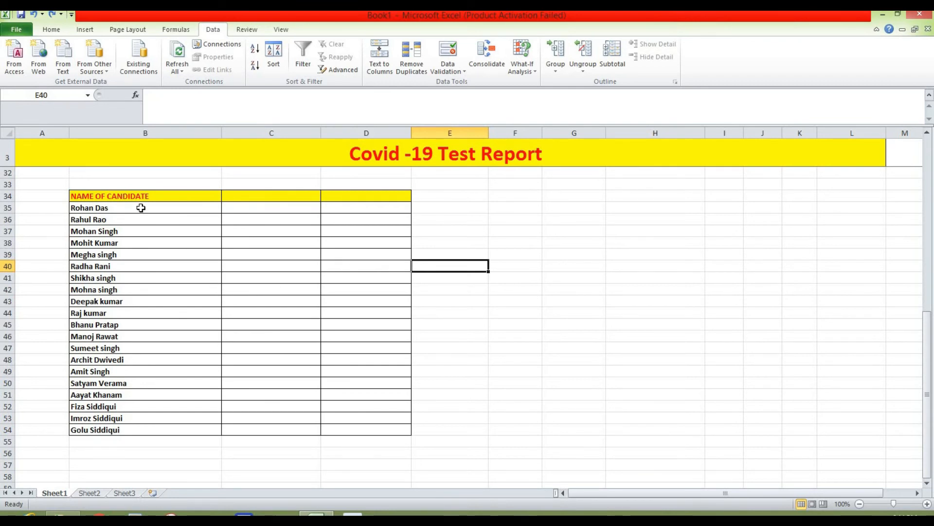
{"action": "left_click_drag", "start_coordinate": [140, 208], "coordinate": [158, 428]}
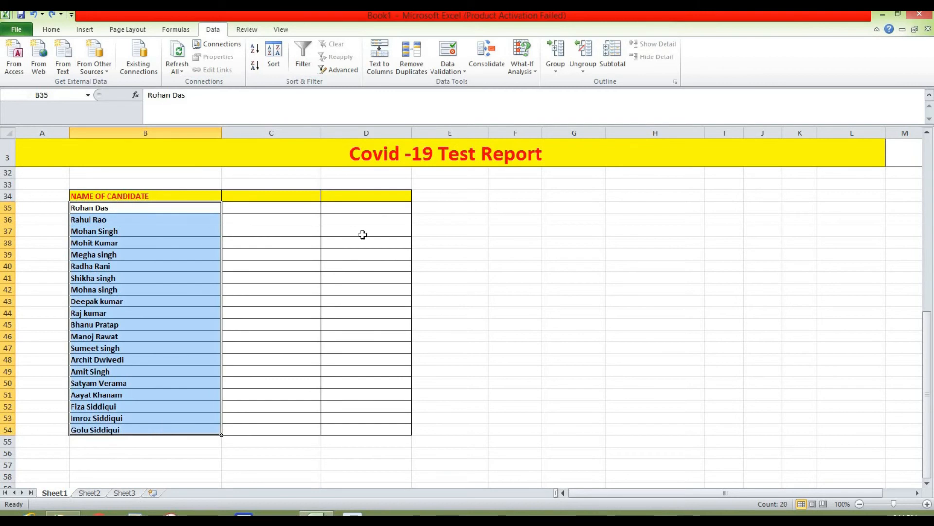
{"action": "left_click", "coordinate": [176, 29]}
{"action": "left_click", "coordinate": [214, 30]}
{"action": "left_click", "coordinate": [382, 57]}
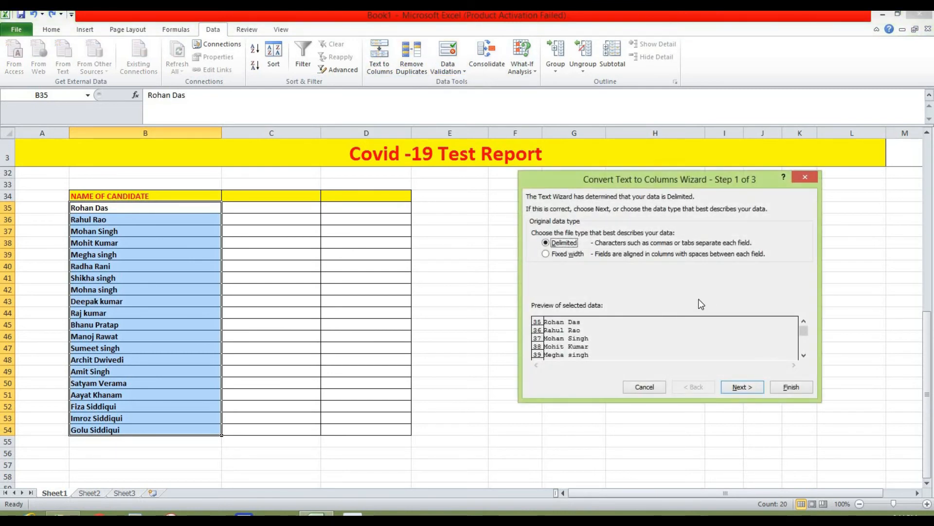
{"action": "left_click", "coordinate": [735, 387]}
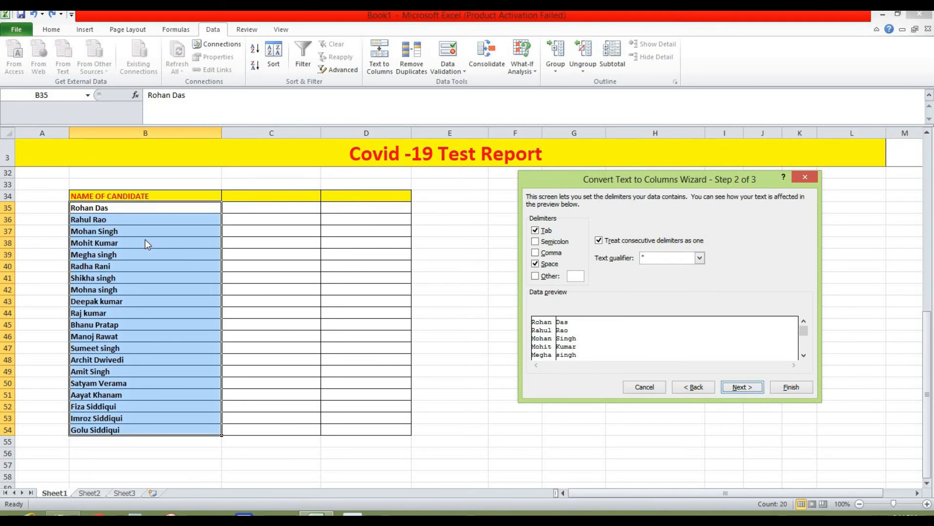
Split the names at the Space delimiter into columns starting at destination $C$35, replacing the destination cells' contents.
{"action": "left_click", "coordinate": [537, 263]}
{"action": "left_click", "coordinate": [537, 264]}
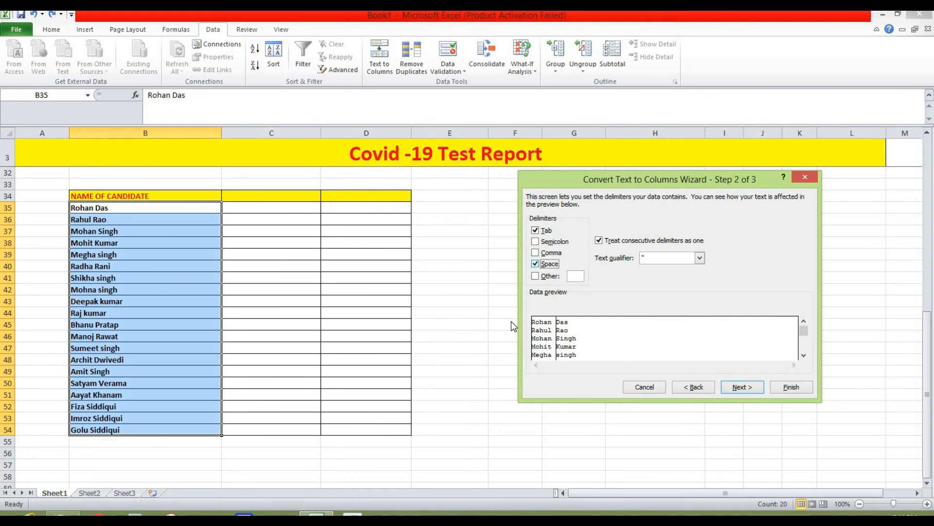
{"action": "left_click", "coordinate": [735, 387]}
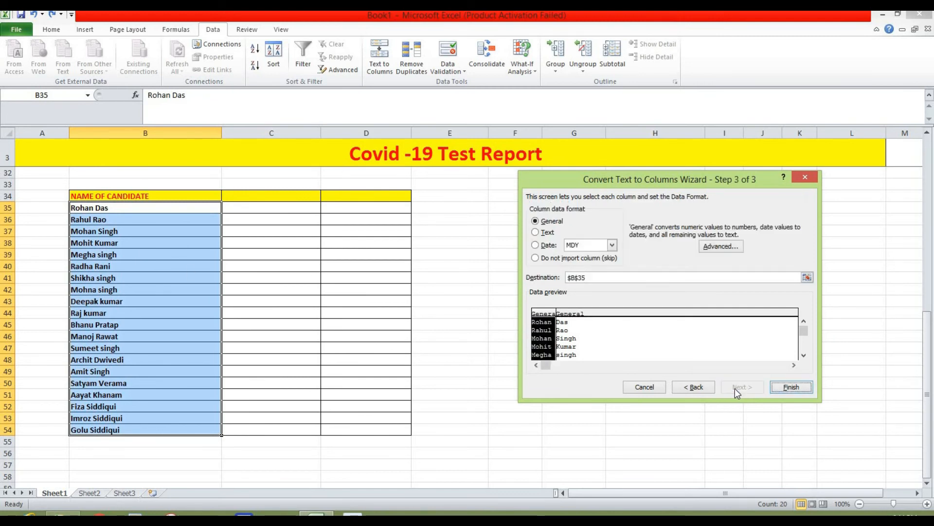
{"action": "left_click", "coordinate": [602, 277]}
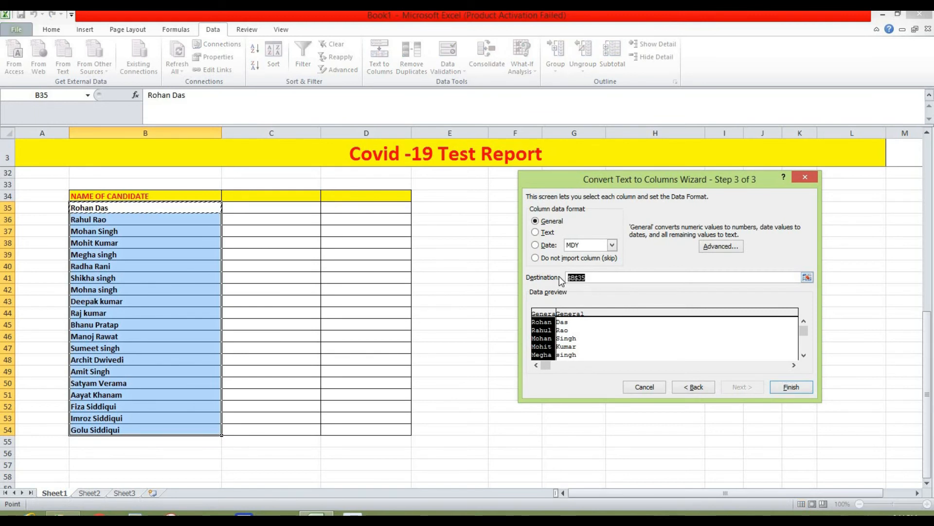
{"action": "left_click", "coordinate": [288, 211]}
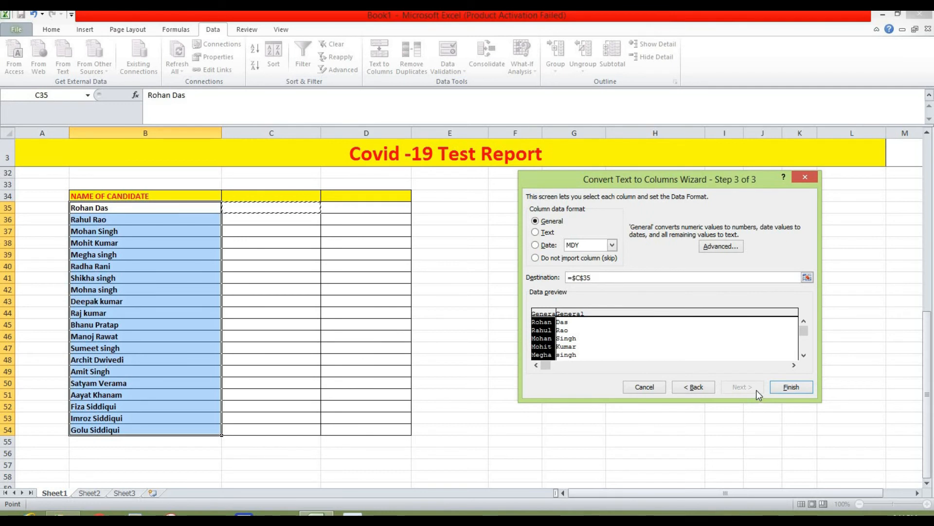
{"action": "left_click", "coordinate": [798, 388]}
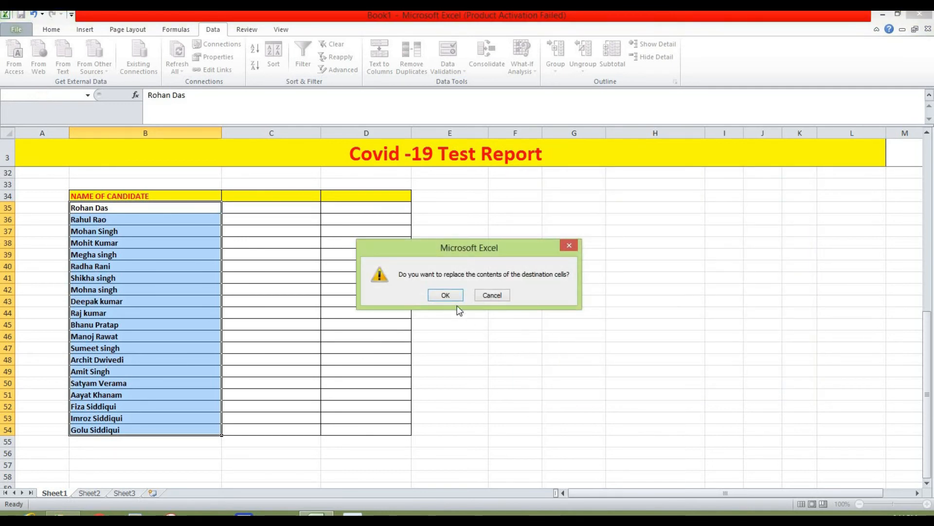
{"action": "left_click", "coordinate": [447, 293]}
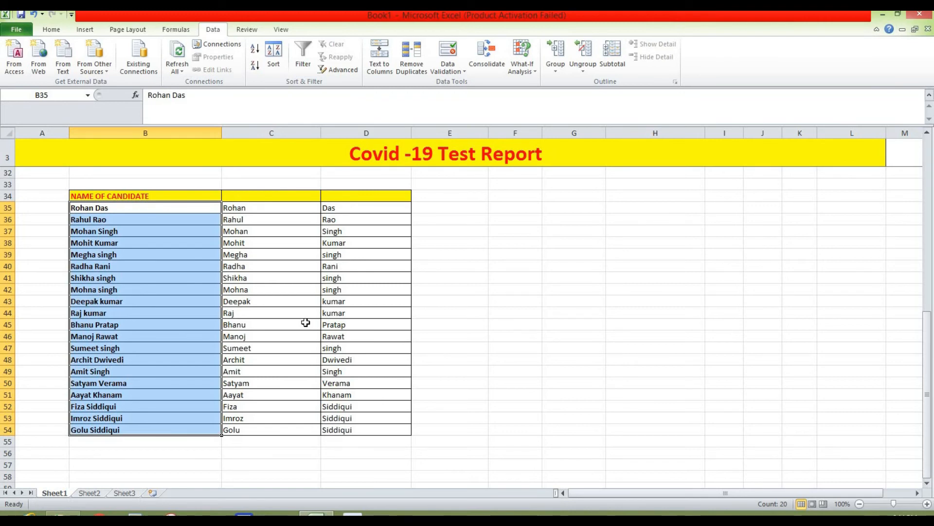
Start an IF formula in E5 of the IF/REPORT column with the logical test D5=0.
{"action": "scroll", "coordinate": [306, 323], "scroll_direction": "up", "scroll_amount": 10}
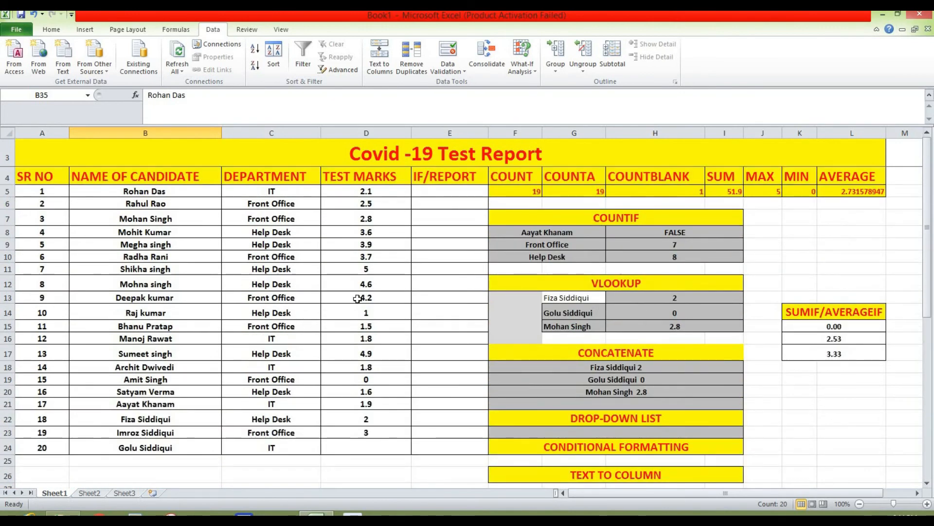
{"action": "left_click", "coordinate": [436, 192]}
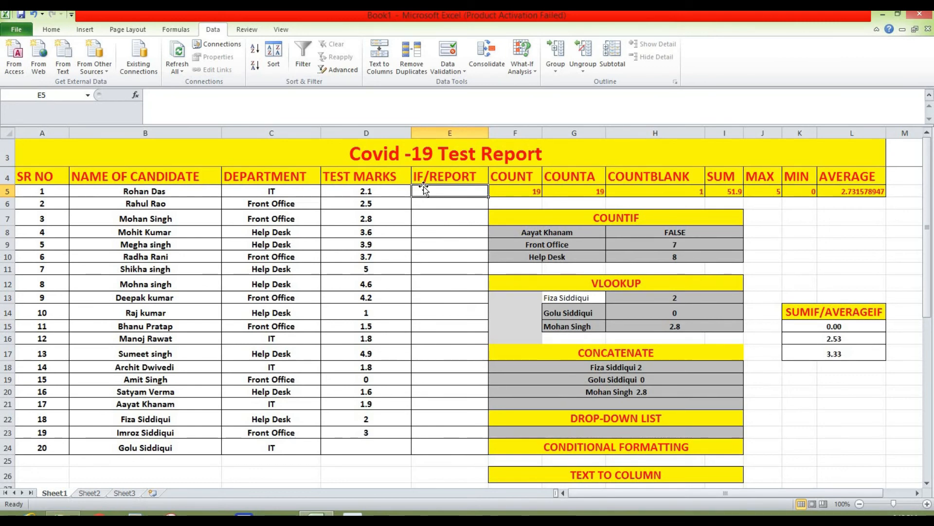
{"action": "type", "text": "=if"}
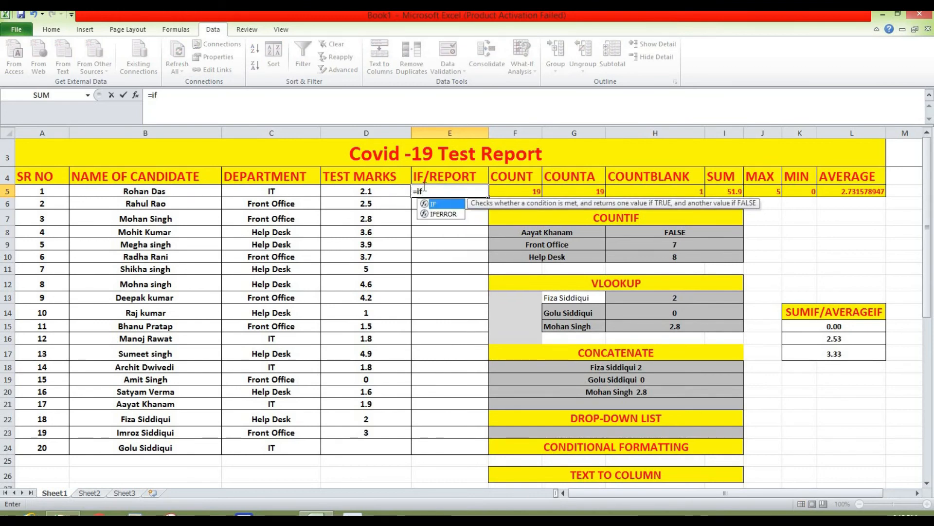
{"action": "type", "text": "("}
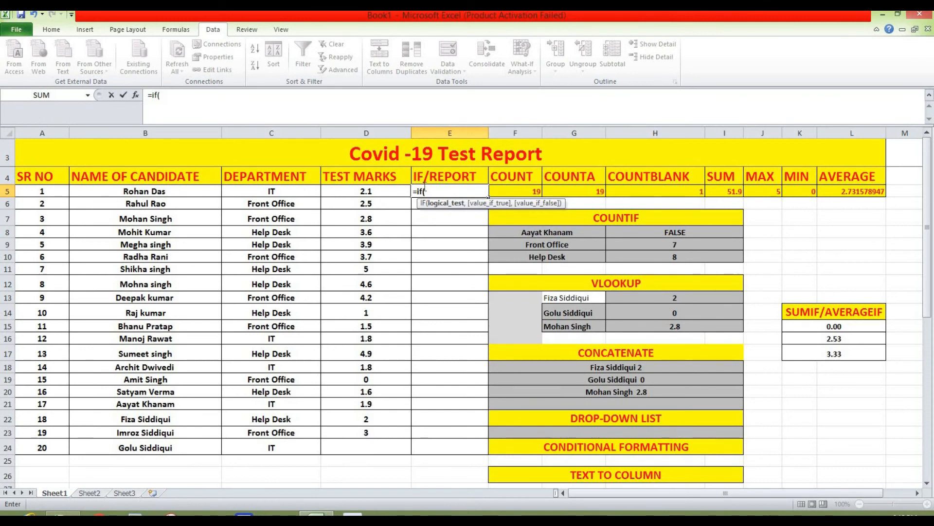
{"action": "left_click", "coordinate": [362, 191]}
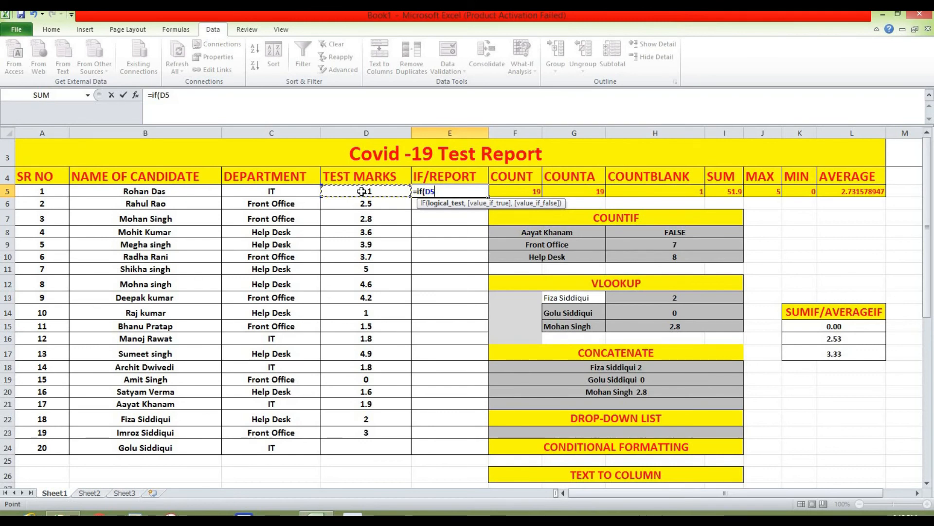
{"action": "type", "text": "=0,"}
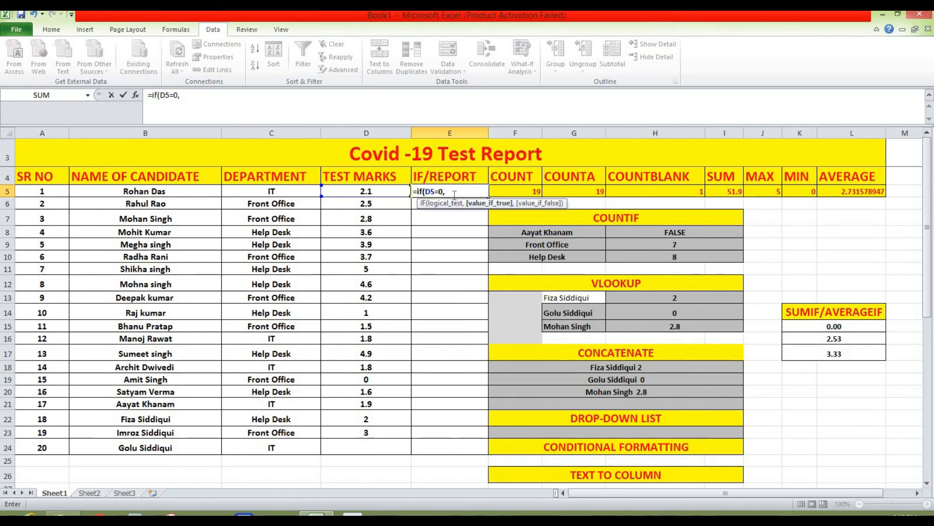
Set the IF formula's value-if-true argument to "RE-TEST".
{"action": "type", "text": "\"re-"}
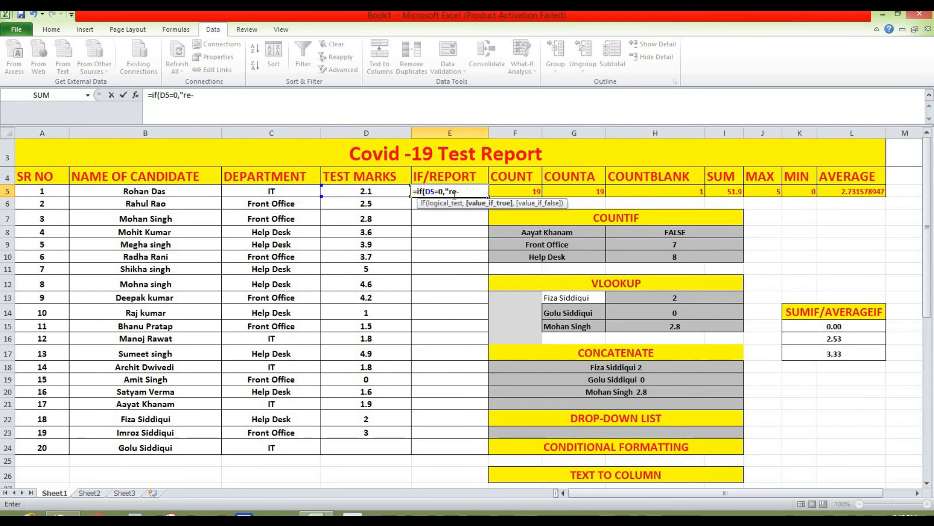
{"action": "type", "text": "es"}
{"action": "key", "text": "BackSpace"}
{"action": "key", "text": "BackSpace"}
{"action": "key", "text": "BackSpace"}
{"action": "key", "text": "BackSpace"}
{"action": "type", "text": "E-TES"}
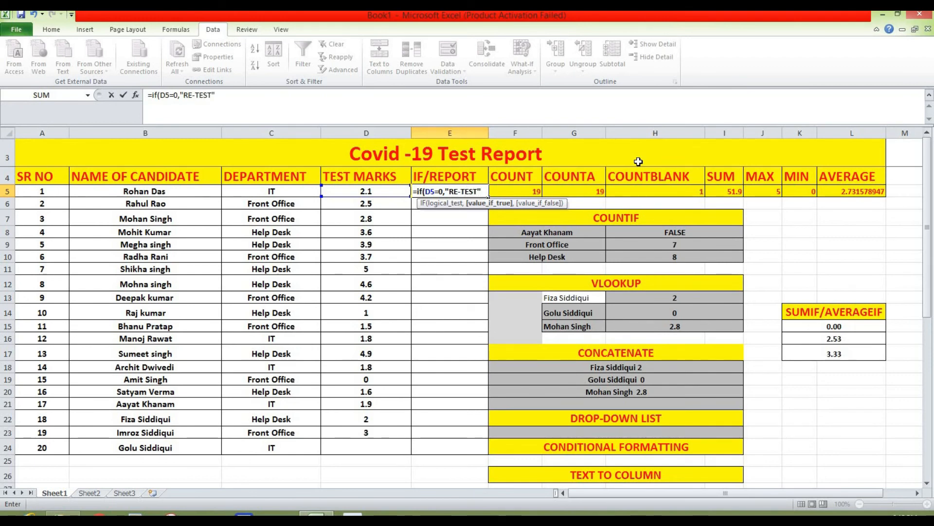
{"action": "type", "text": "T\","}
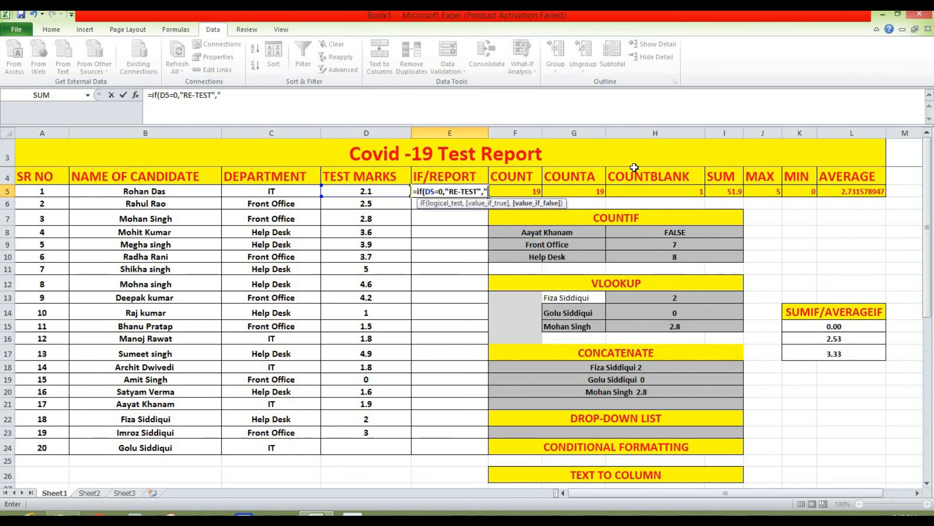
Set the value-if-false argument to "NIGATIVE" and enter the completed IF formula in E5.
{"action": "type", "text": "NIGA"}
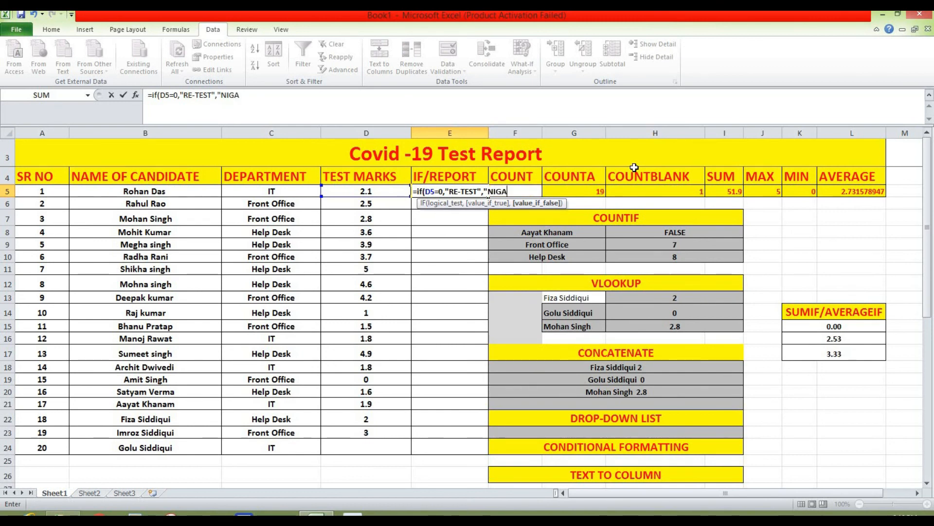
{"action": "type", "text": "TIVE"}
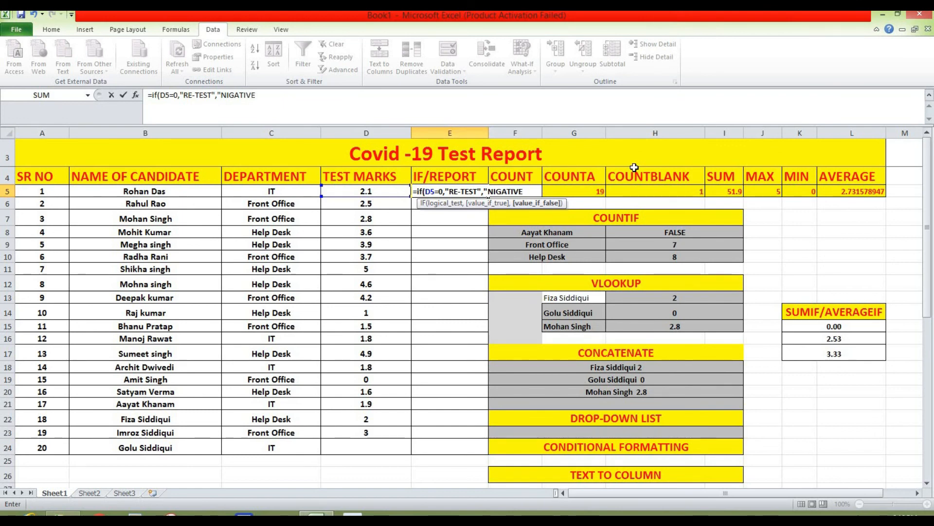
{"action": "type", "text": ")"}
{"action": "key", "text": "BackSpace"}
{"action": "type", "text": "\")"}
{"action": "key", "text": "Return"}
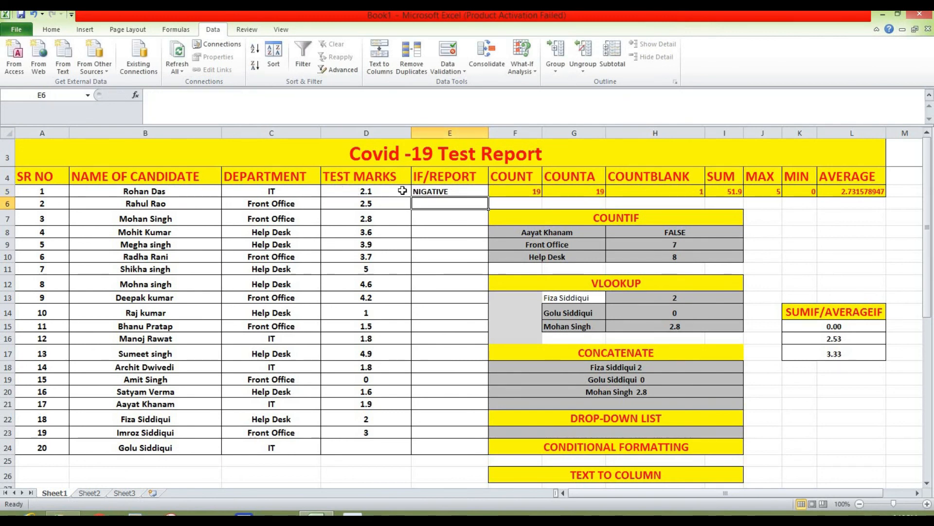
Fill the E5 formula down through E24 and enter 0 as the missing test mark in D24.
{"action": "left_click", "coordinate": [473, 193]}
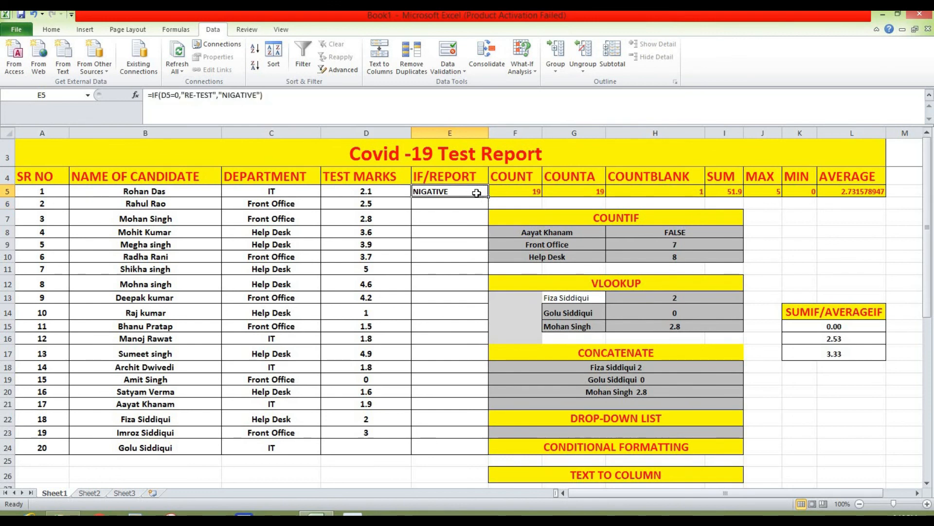
{"action": "left_click_drag", "start_coordinate": [487, 196], "coordinate": [468, 452]}
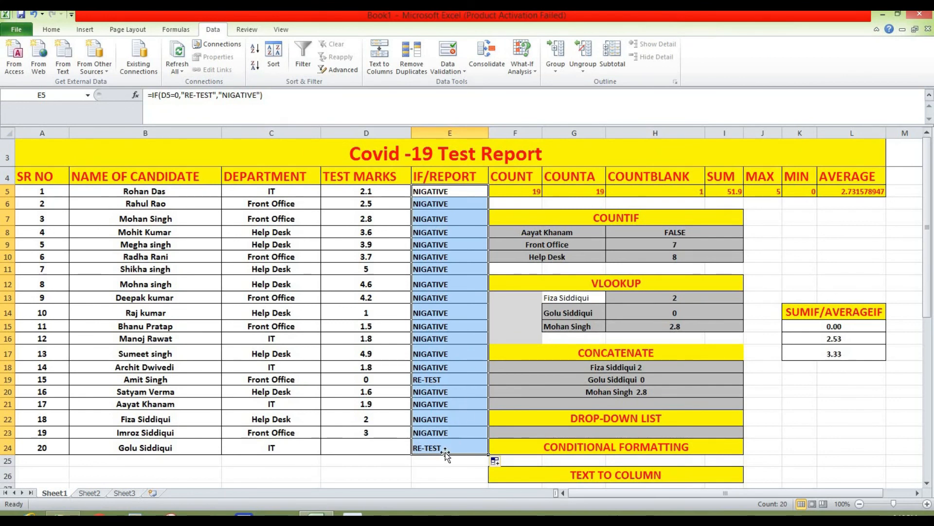
{"action": "left_click", "coordinate": [365, 448]}
{"action": "type", "text": "0"}
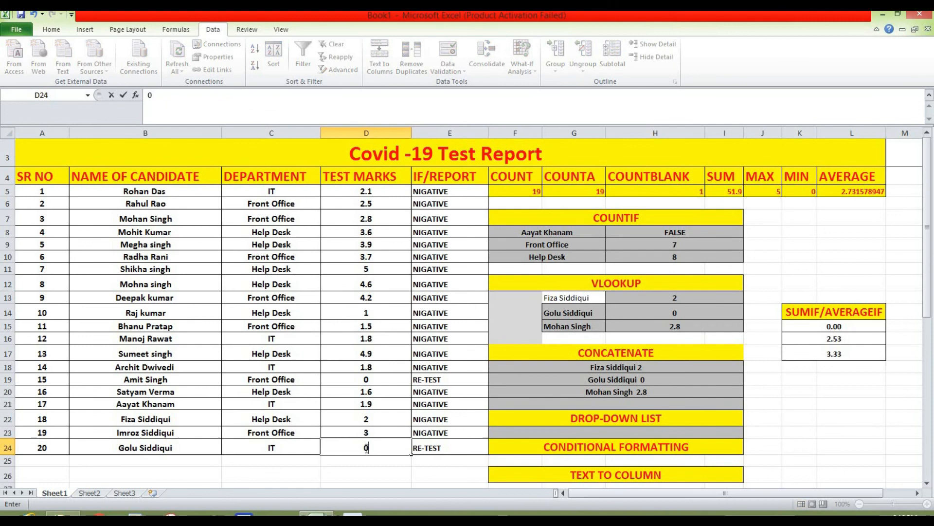
{"action": "left_click", "coordinate": [385, 467]}
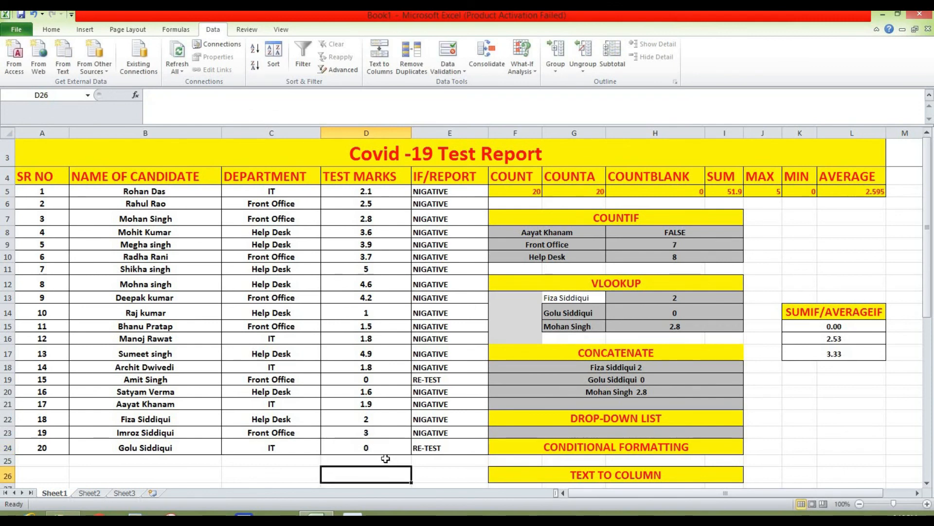
{"action": "left_click", "coordinate": [374, 312]}
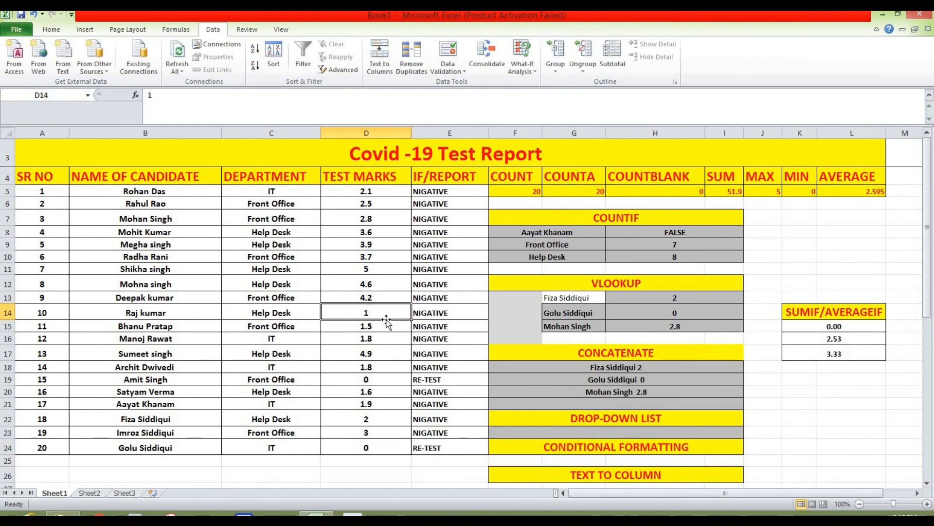
{"action": "scroll", "coordinate": [382, 317], "scroll_direction": "down", "scroll_amount": 5}
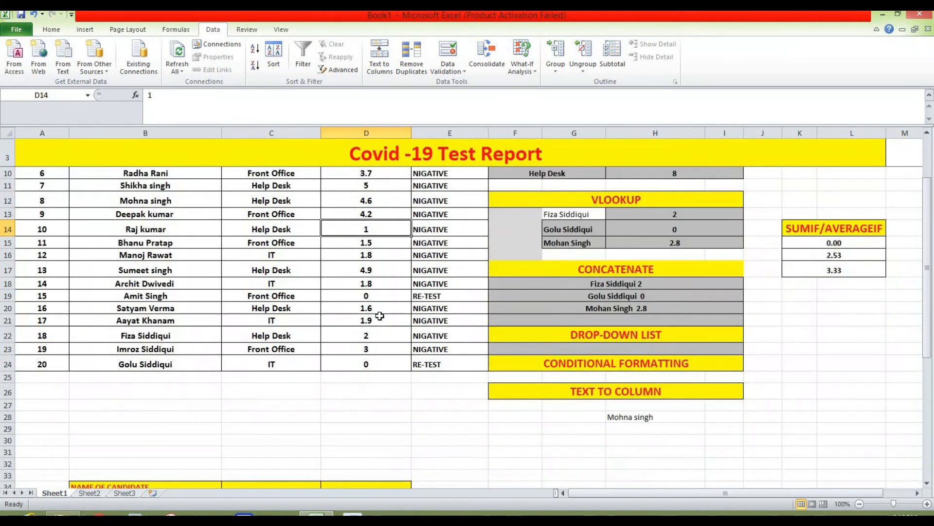
{"action": "scroll", "coordinate": [379, 316], "scroll_direction": "up", "scroll_amount": 5}
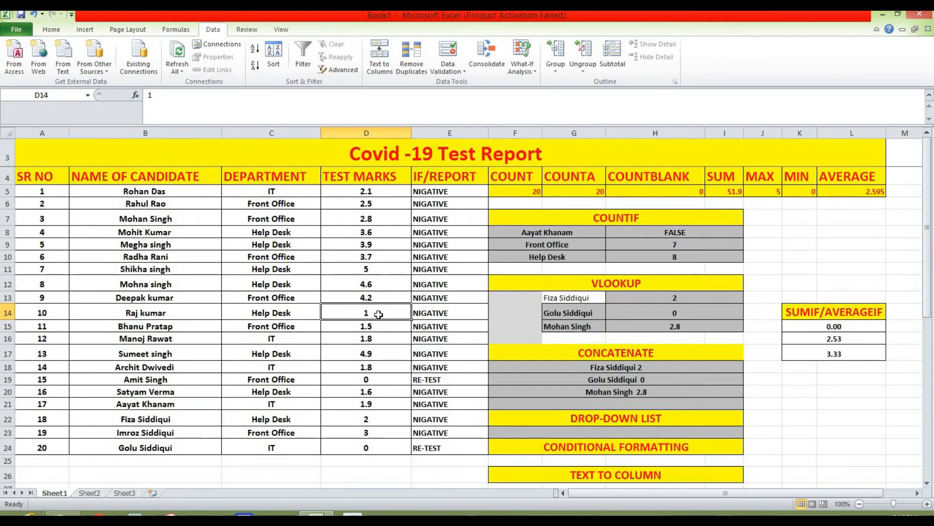